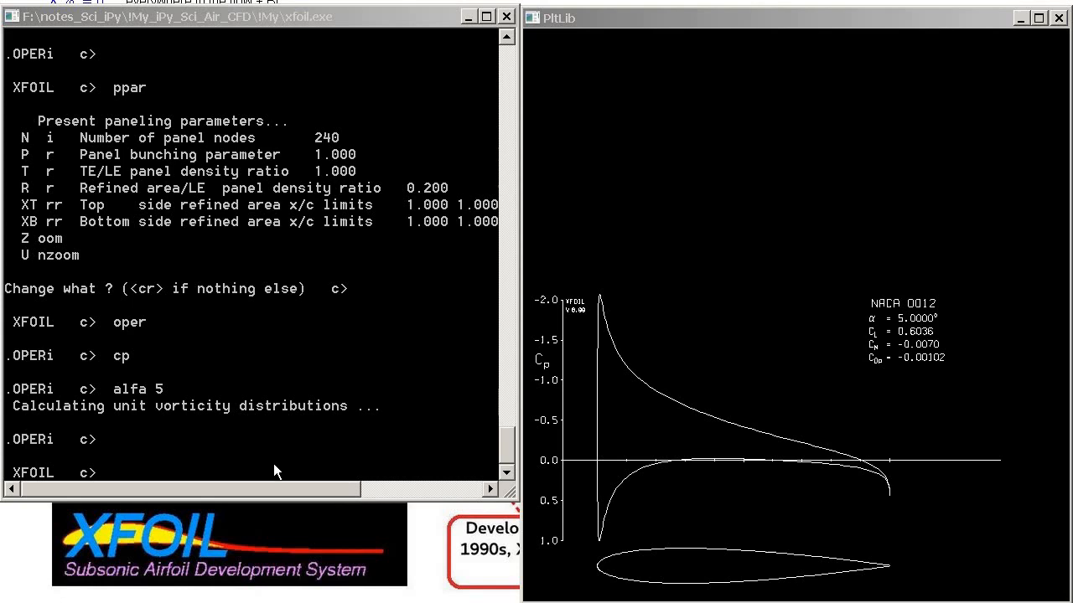
List the top-level commands and review the whole list from design routines to plotting options
left_click(268, 471)
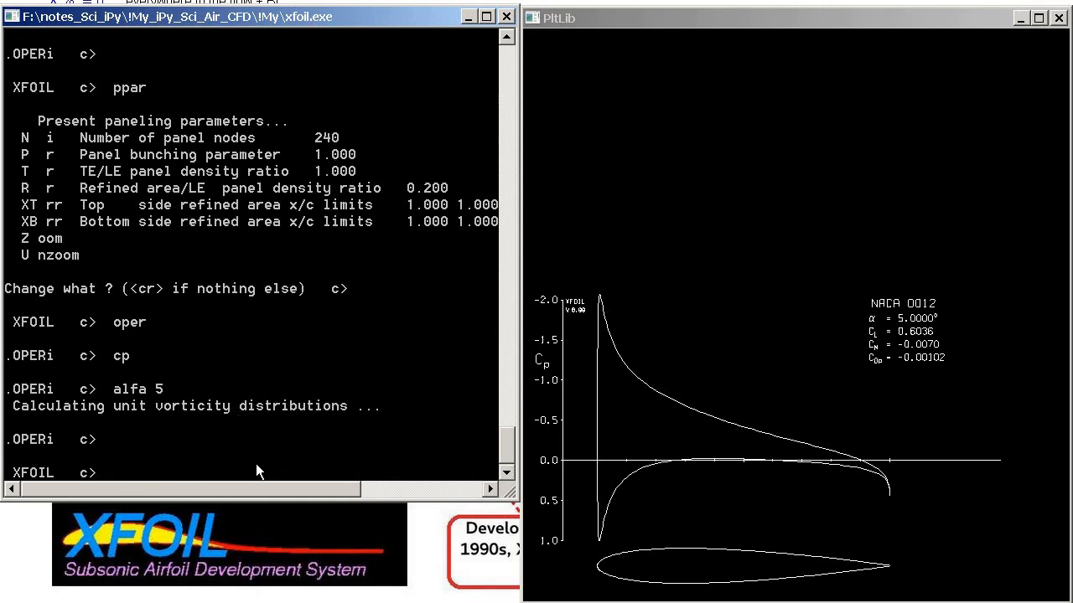
left_click(839, 312)
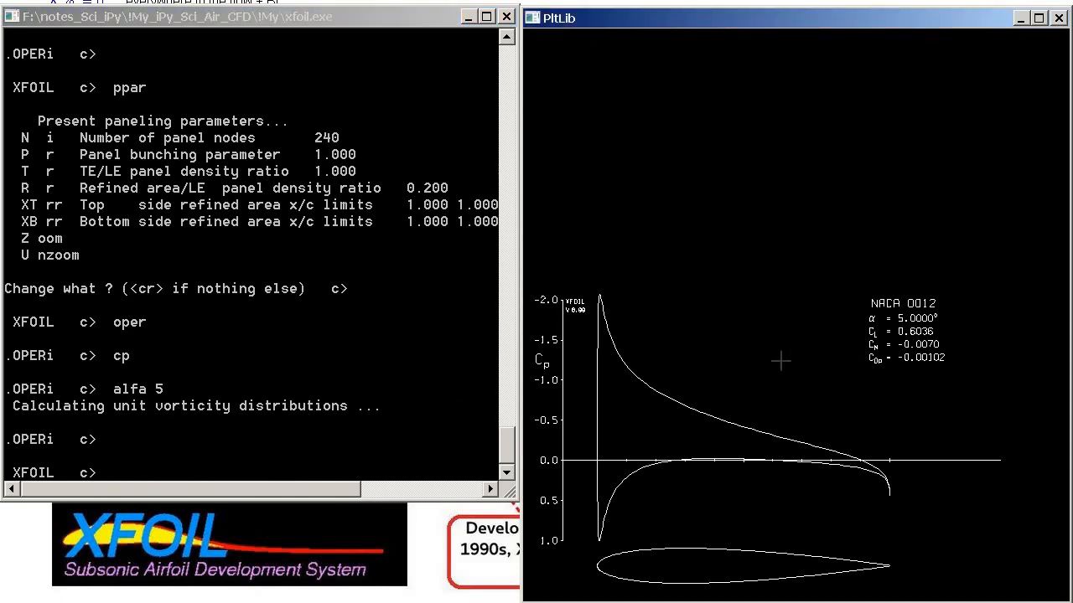
left_click(143, 466)
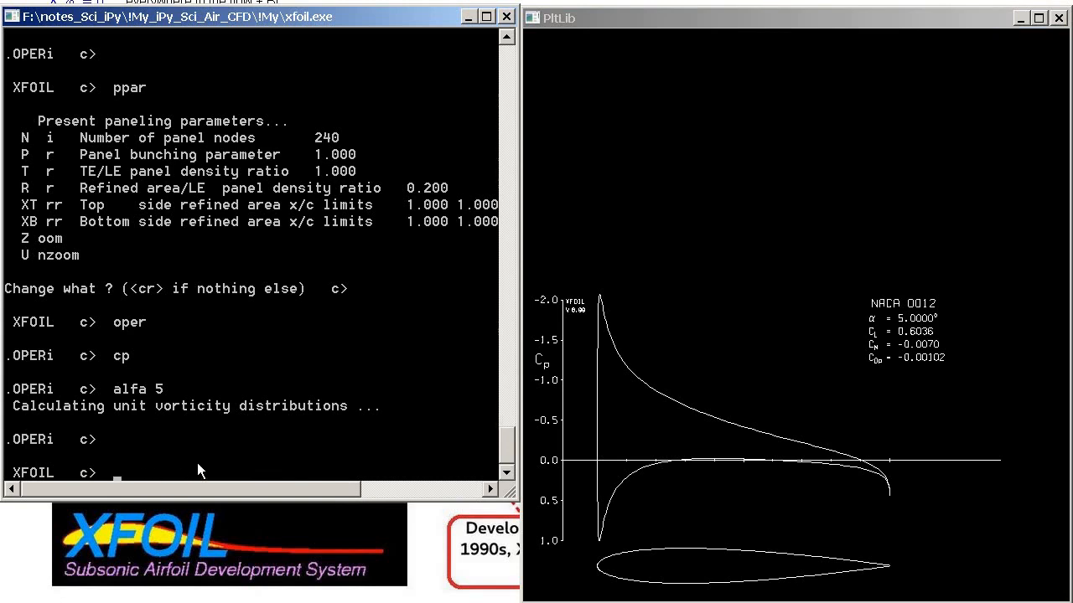
type("?")
key("Return")
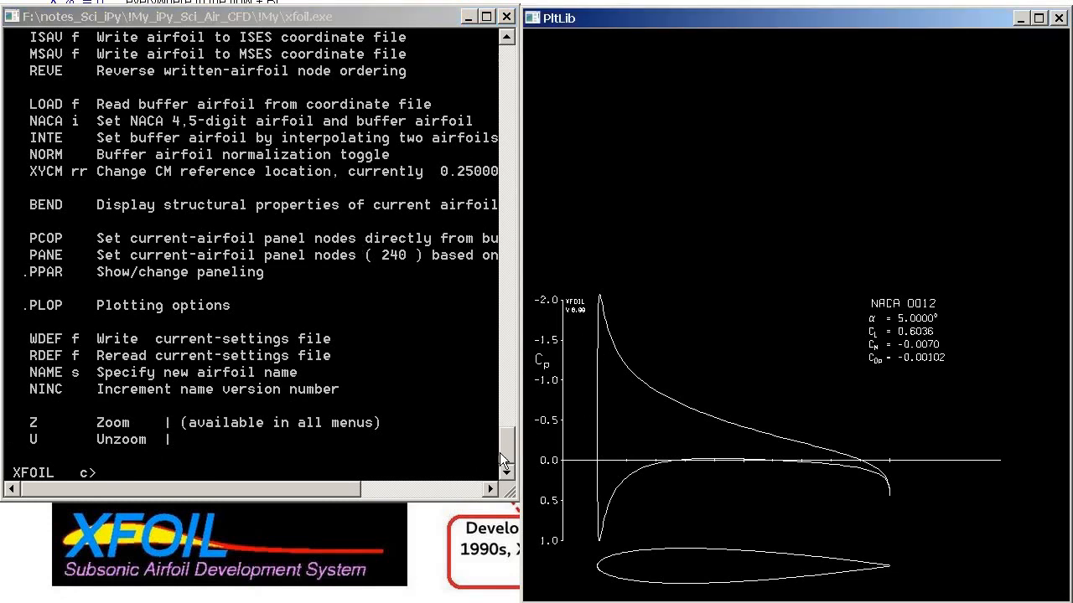
left_click_drag(506, 433, 505, 405)
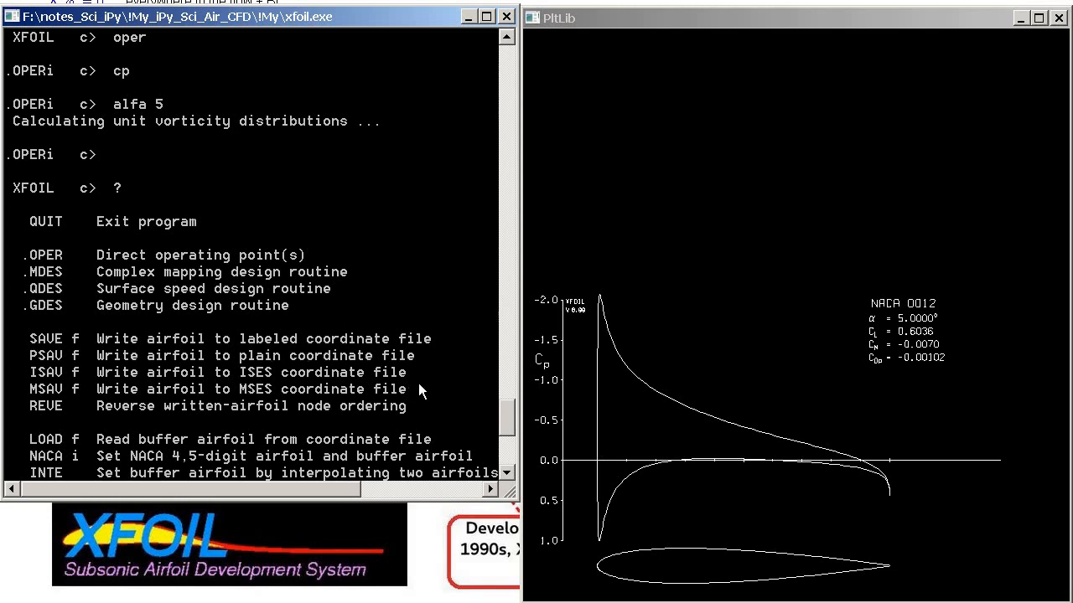
left_click_drag(499, 425, 495, 450)
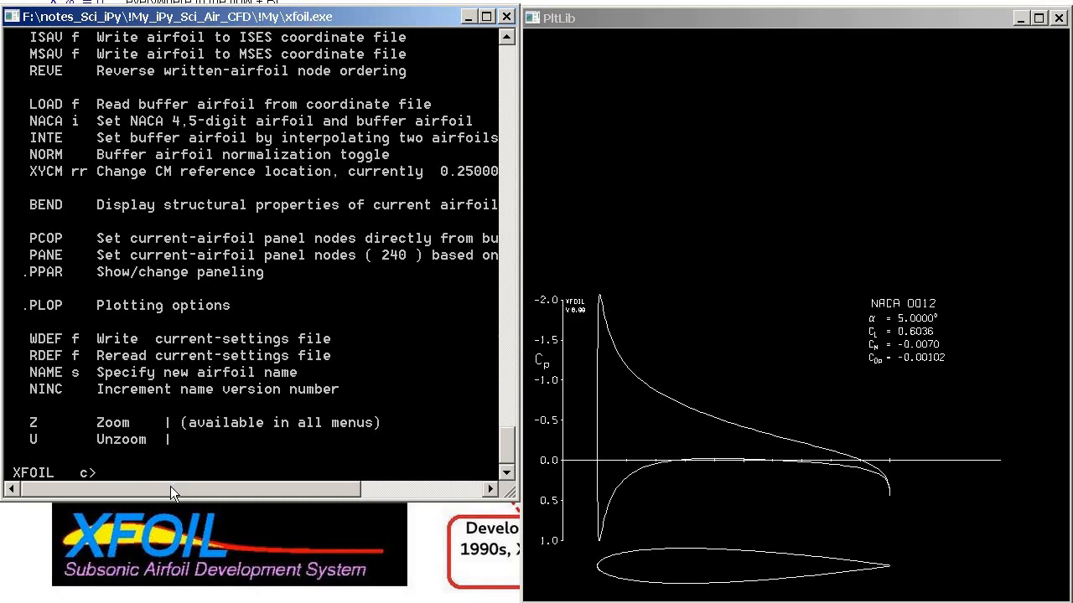
Generate the NACA 0012 airfoil and open its paneling parameters with the panel plot
type("naca 0012")
key("Return")
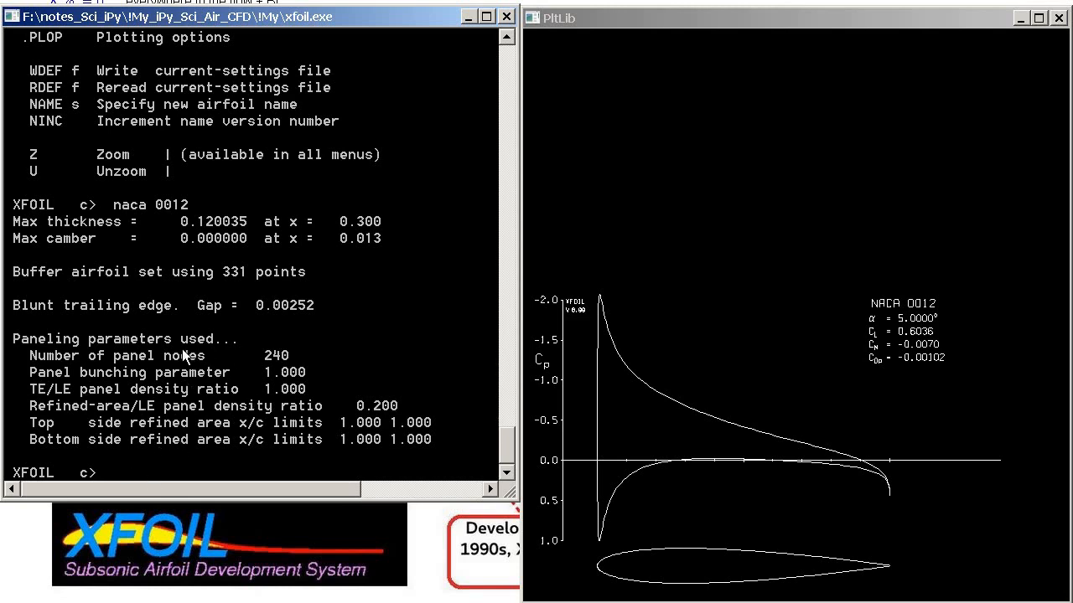
type("ppar")
key("Return")
left_click(558, 370)
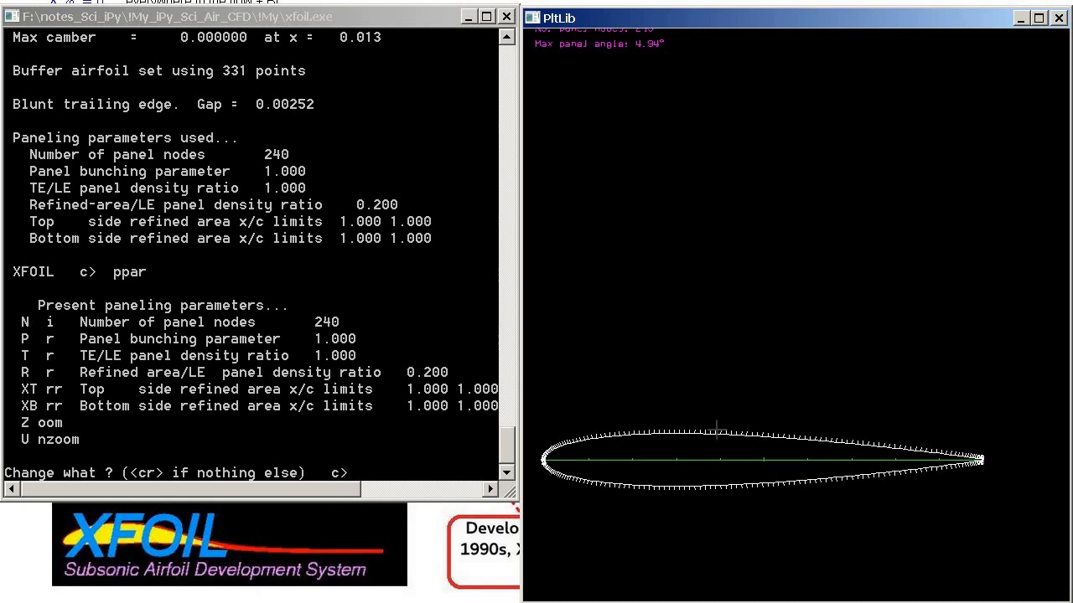
left_click(420, 462)
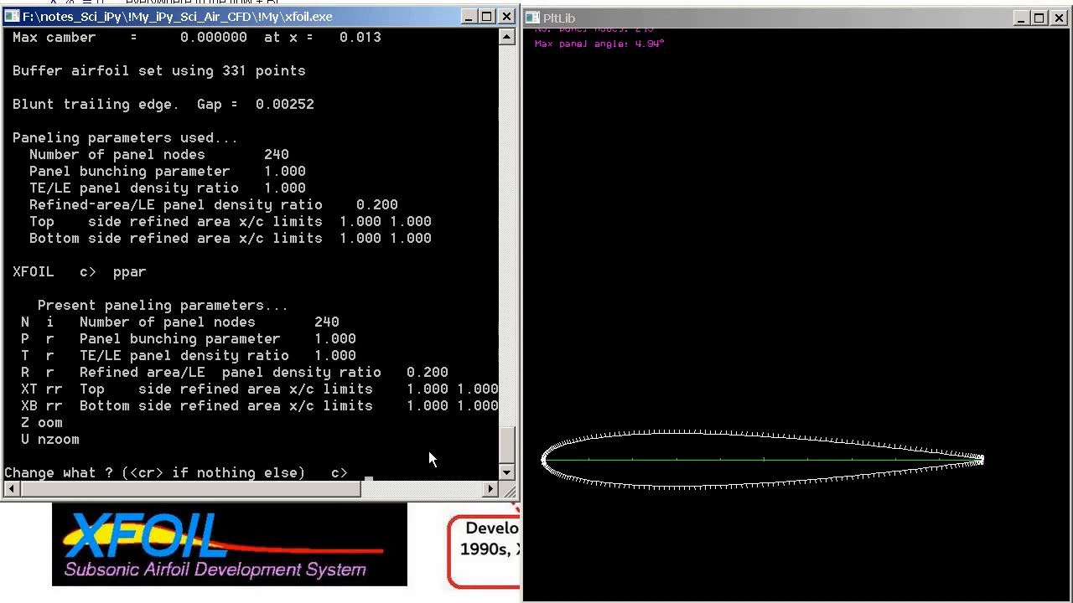
Set the number of panel nodes to 100 and the TE/LE panel density ratio to 0.1, and apply the paneling
type("n 100")
key("Return")
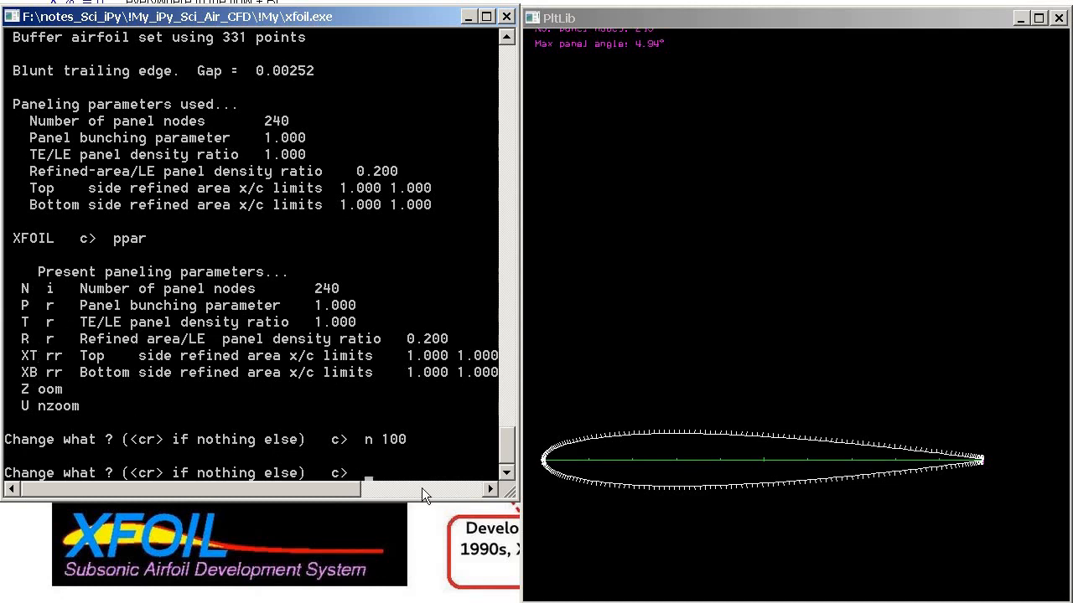
type("t 0.1")
key("Return")
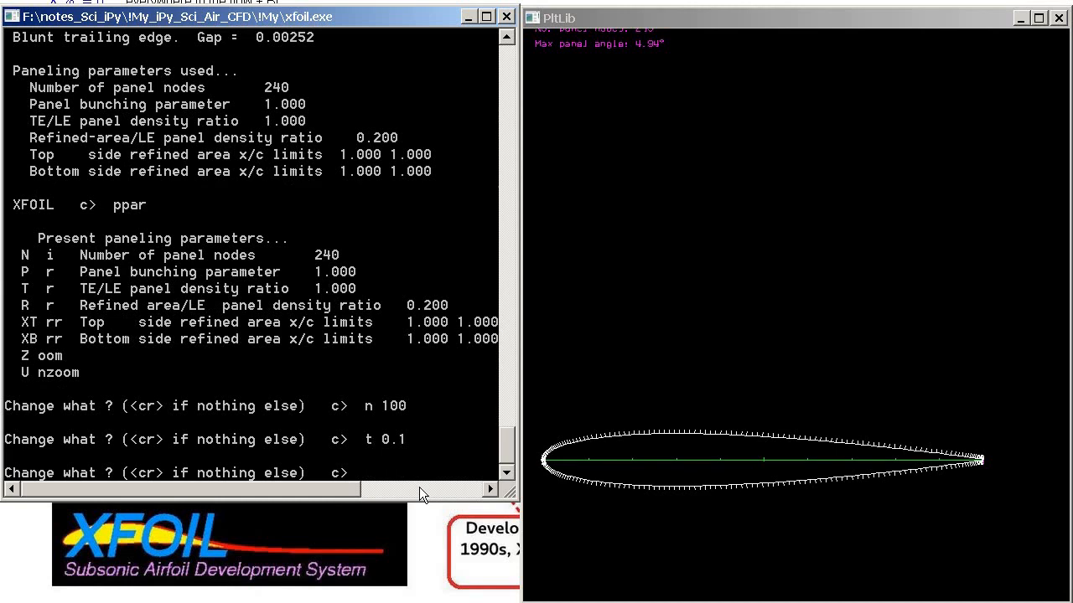
key("Return")
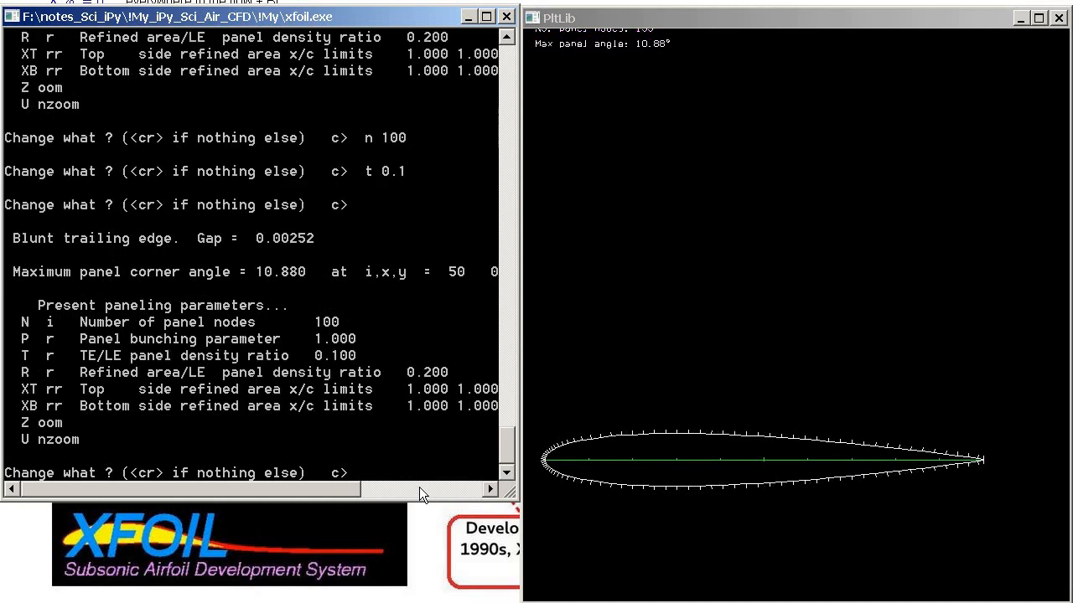
left_click(716, 174)
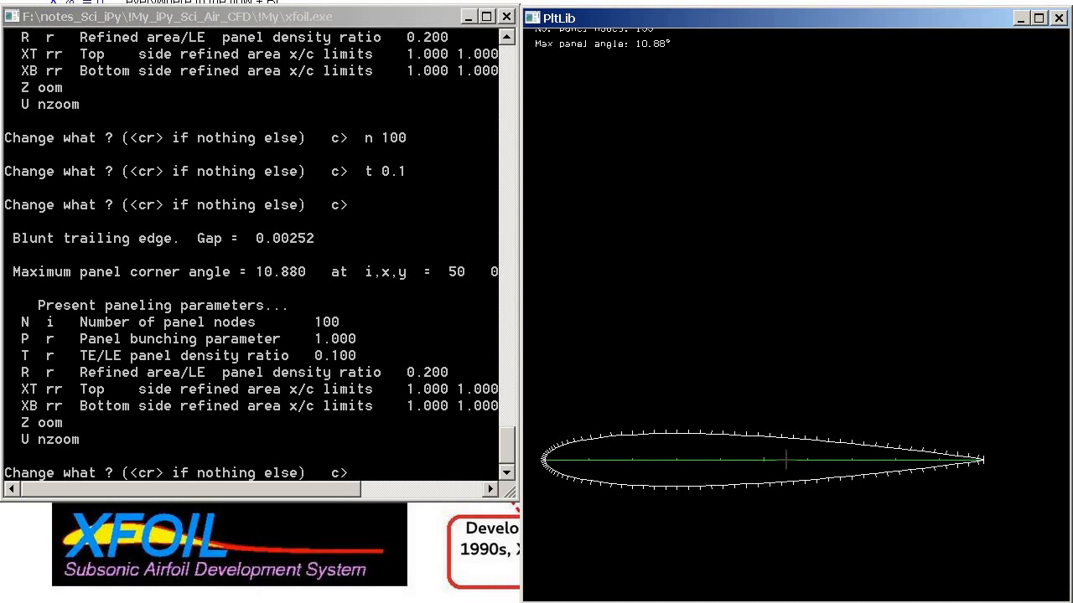
left_click(420, 459)
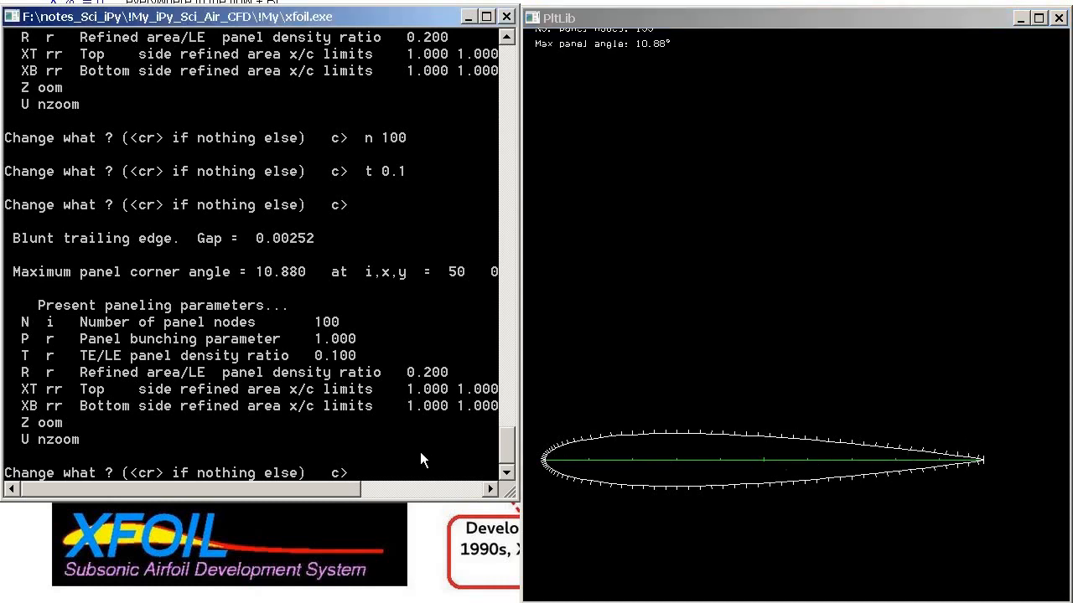
key("Up")
key("Up")
key("Up")
key("Return")
key("Up")
key("Up")
key("Up")
key("Up")
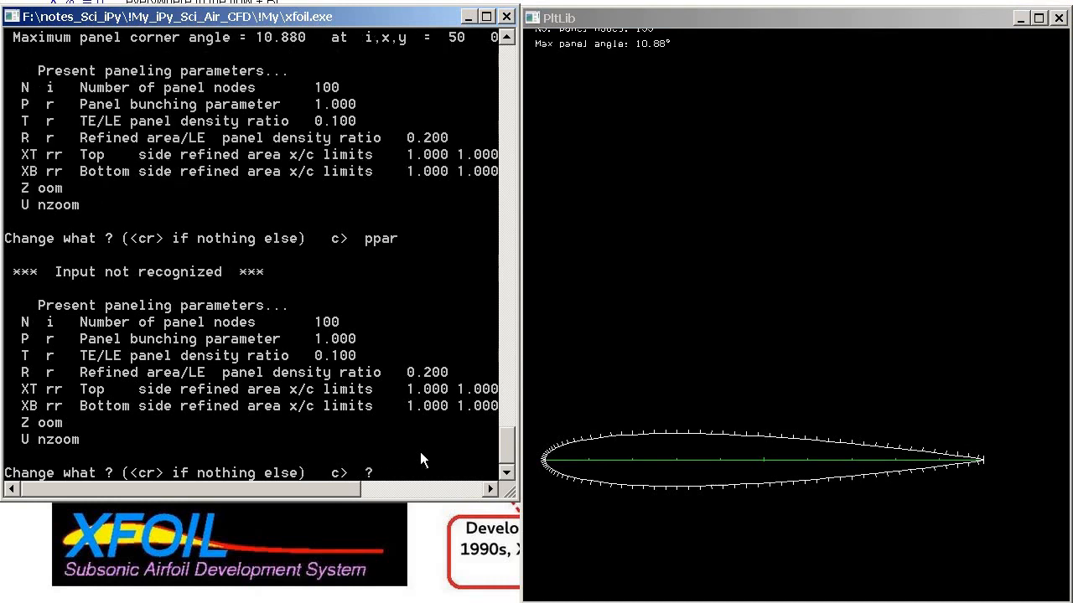
key("Down")
key("Down")
key("BackSpace")
key("BackSpace")
key("BackSpace")
key("BackSpace")
key("BackSpace")
key("BackSpace")
key("BackSpace")
key("BackSpace")
key("BackSpace")
Set the TE/LE panel density ratio to 1 and the panel nodes to 200, apply them and leave the paneling parameters
type("t 1")
key("Return")
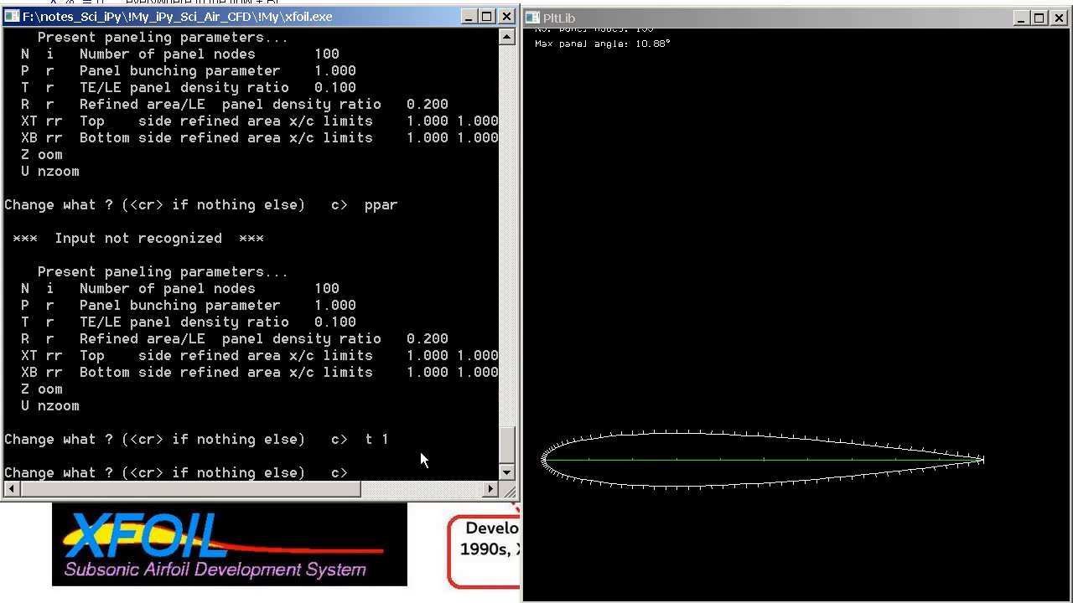
key("BackSpace")
key("BackSpace")
key("BackSpace")
type("n 200")
key("Return")
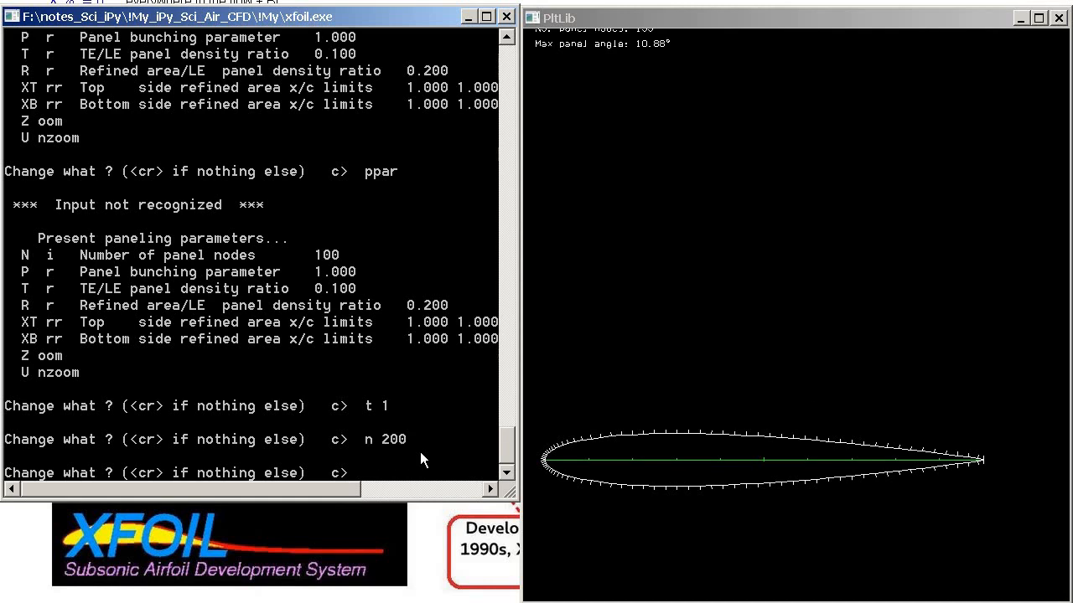
key("Return")
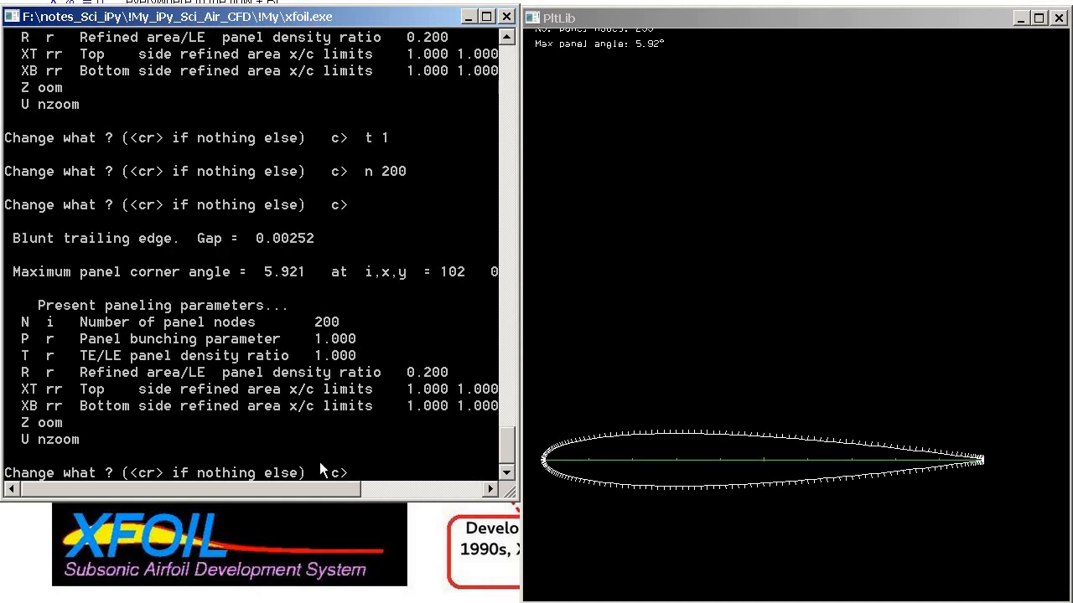
left_click(608, 395)
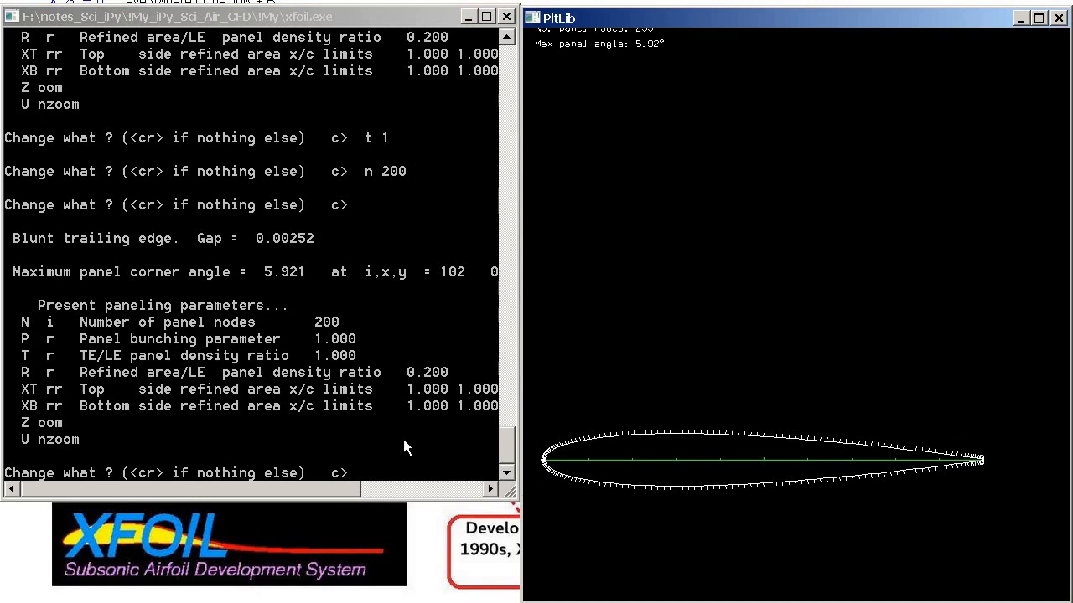
left_click(515, 441)
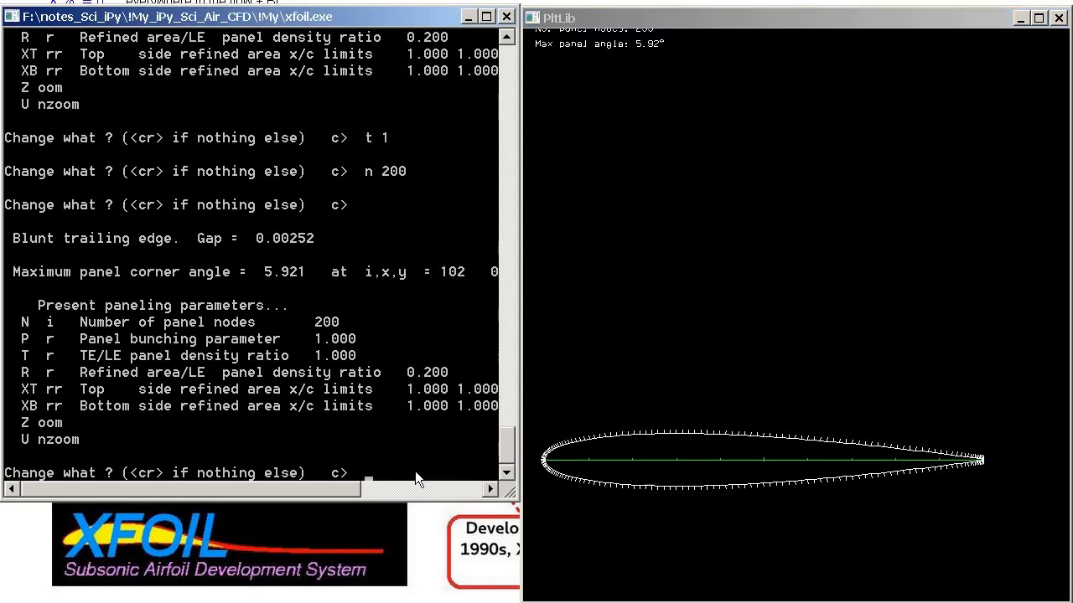
type("?")
key("Return")
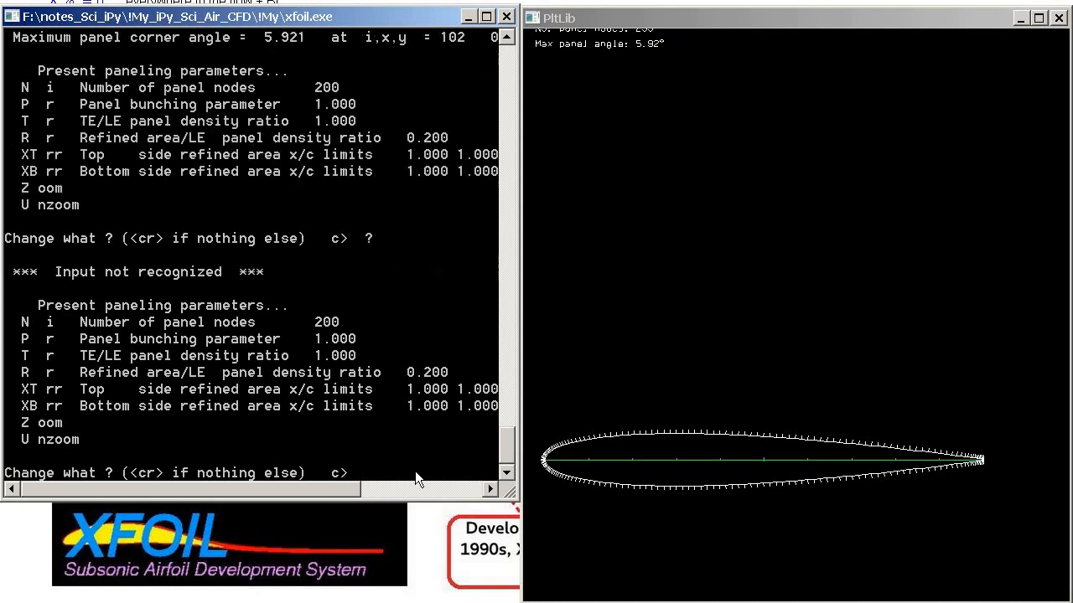
key("Return")
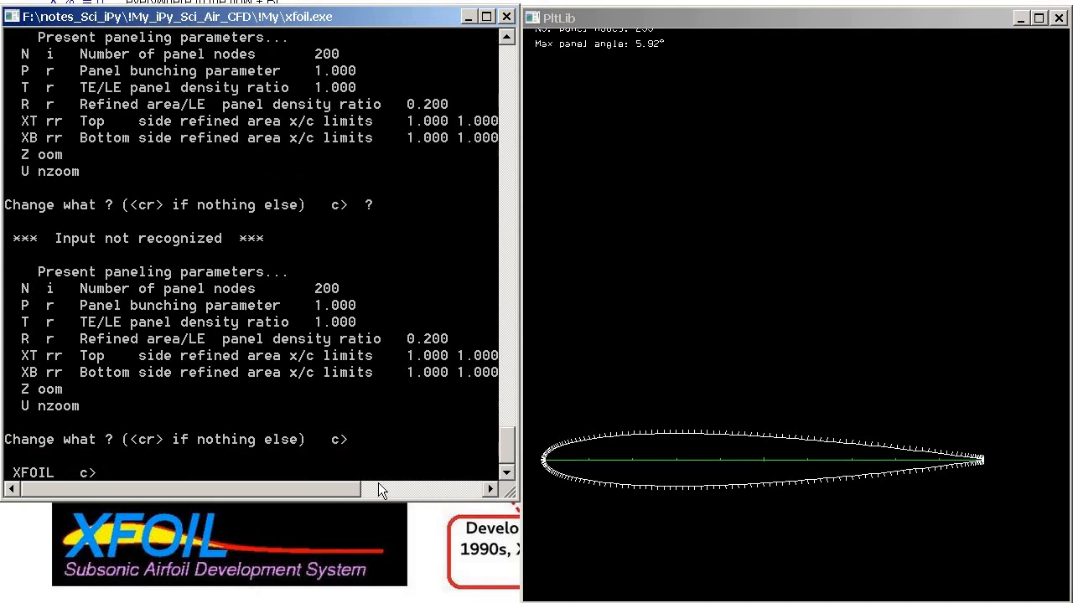
List the top-level commands again and look through the available analysis and design routines
type("?")
key("Return")
left_click(561, 457)
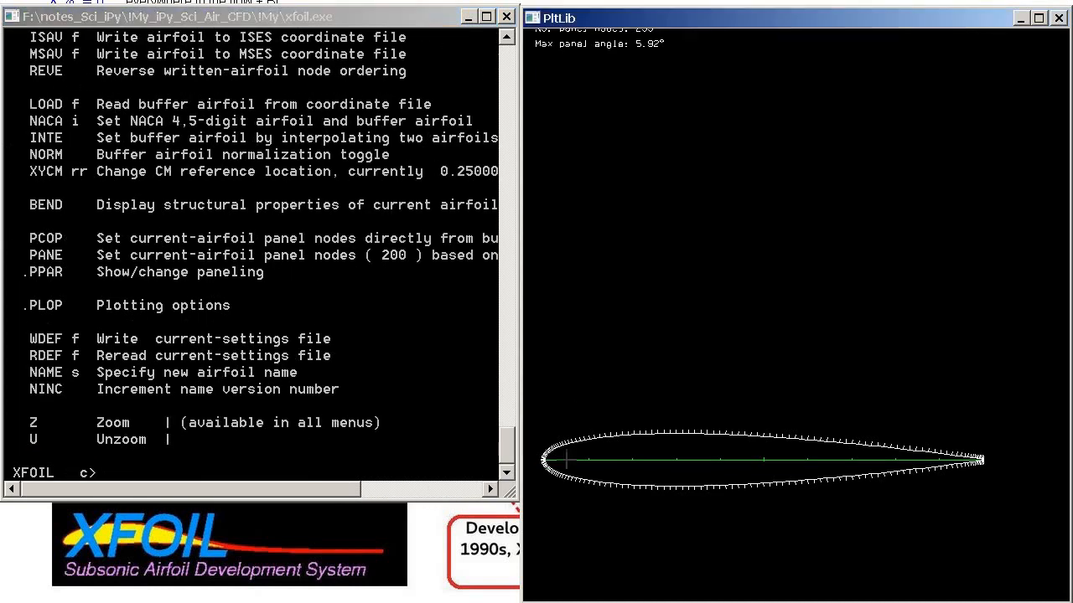
left_click_drag(511, 429, 510, 413)
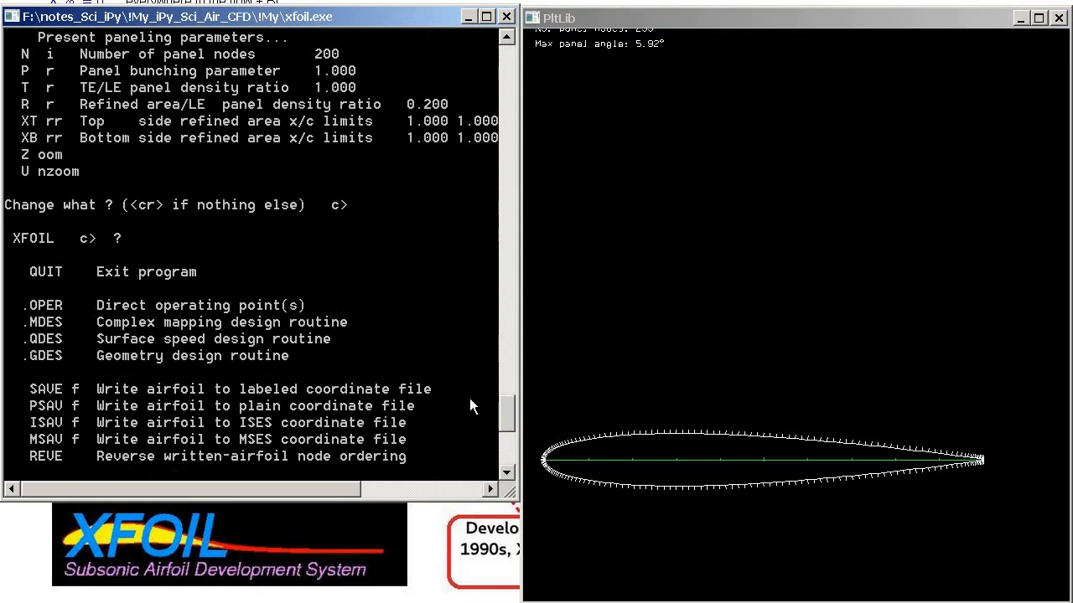
left_click_drag(503, 411, 484, 450)
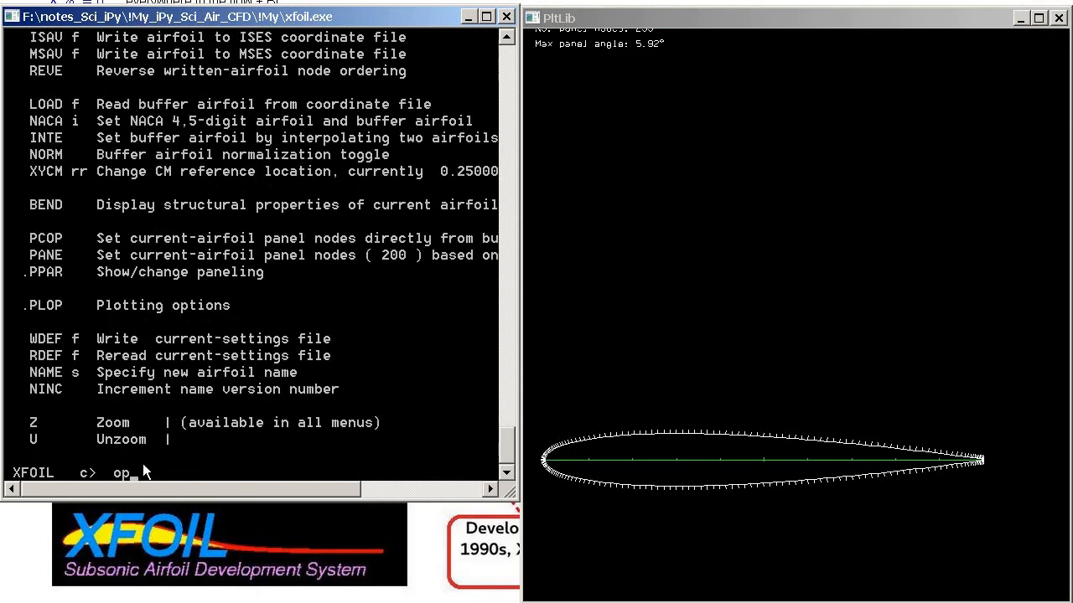
Enter the direct operating point (OPER) mode and plot the airfoil's Cp distribution
type("r")
key("Return")
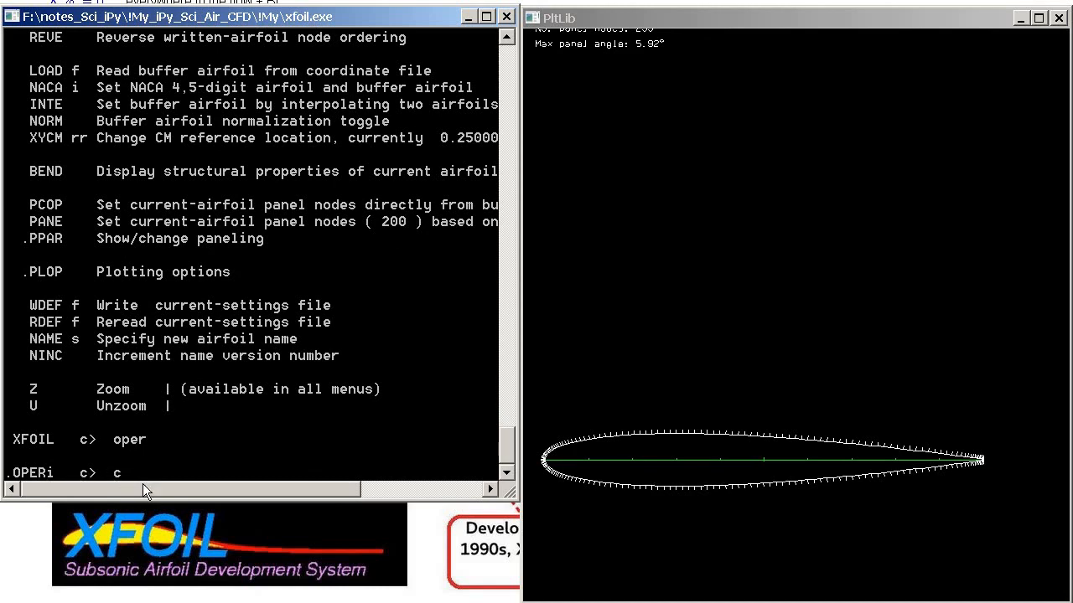
key("Return")
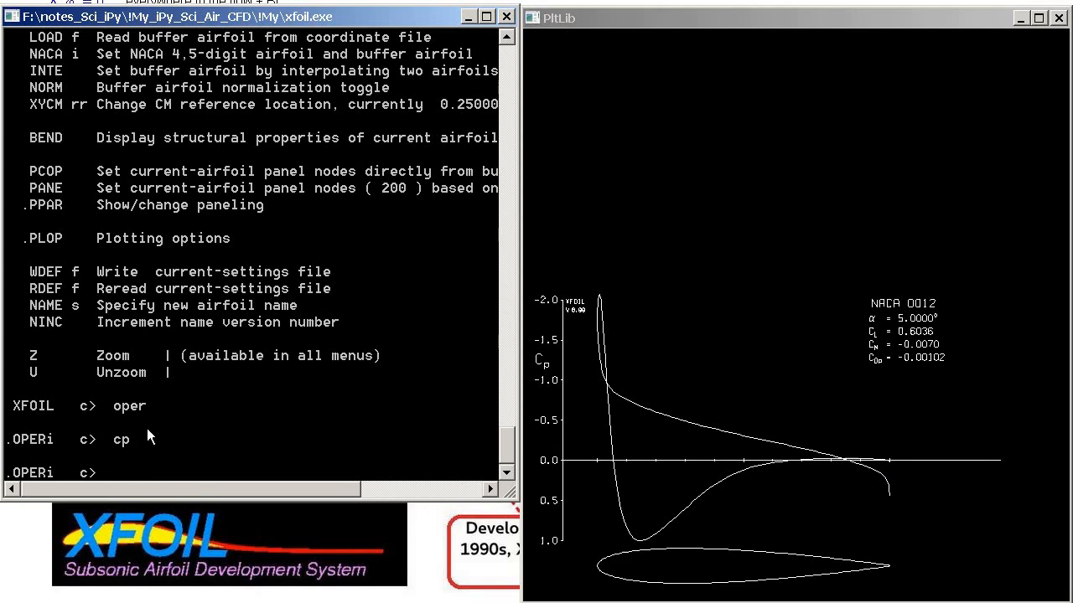
left_click(587, 440)
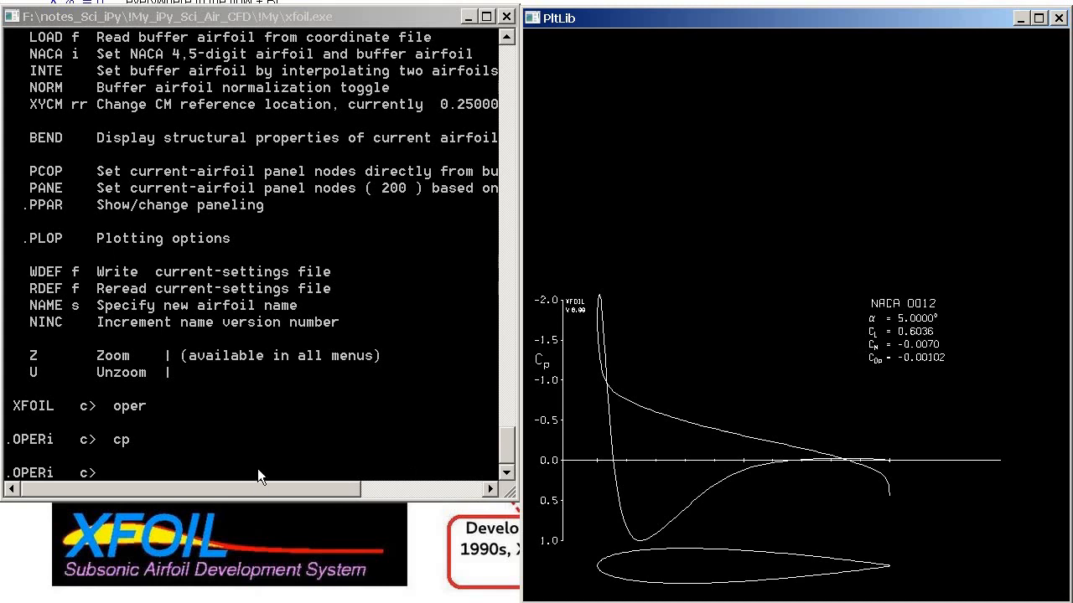
left_click(158, 472)
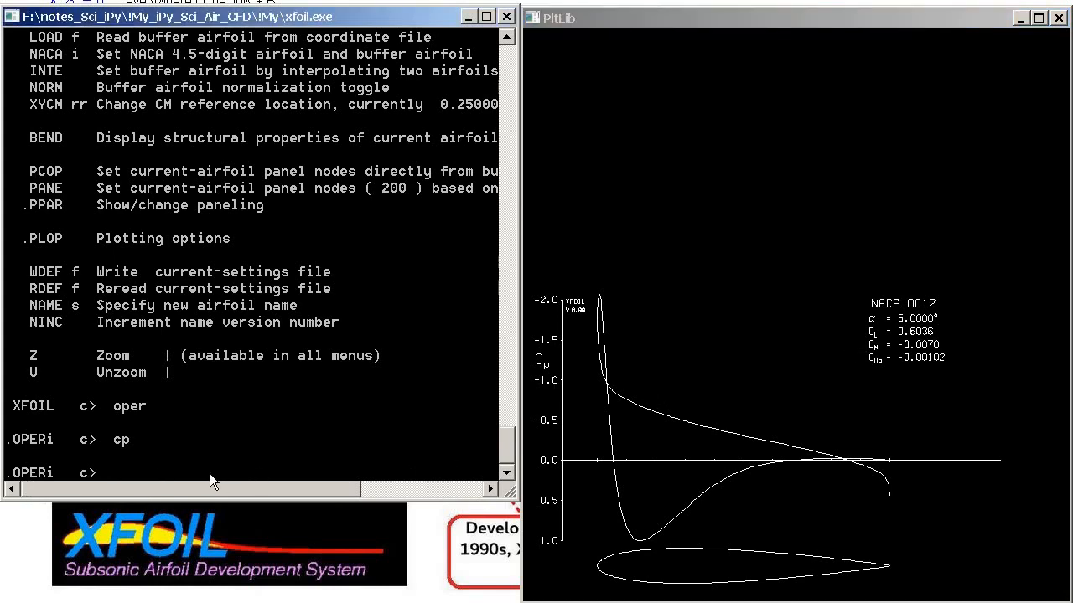
Calculate the inviscid solution at an angle of attack of 1 degree and view its Cp plot
type("alfa 1")
key("Return")
left_click(651, 555)
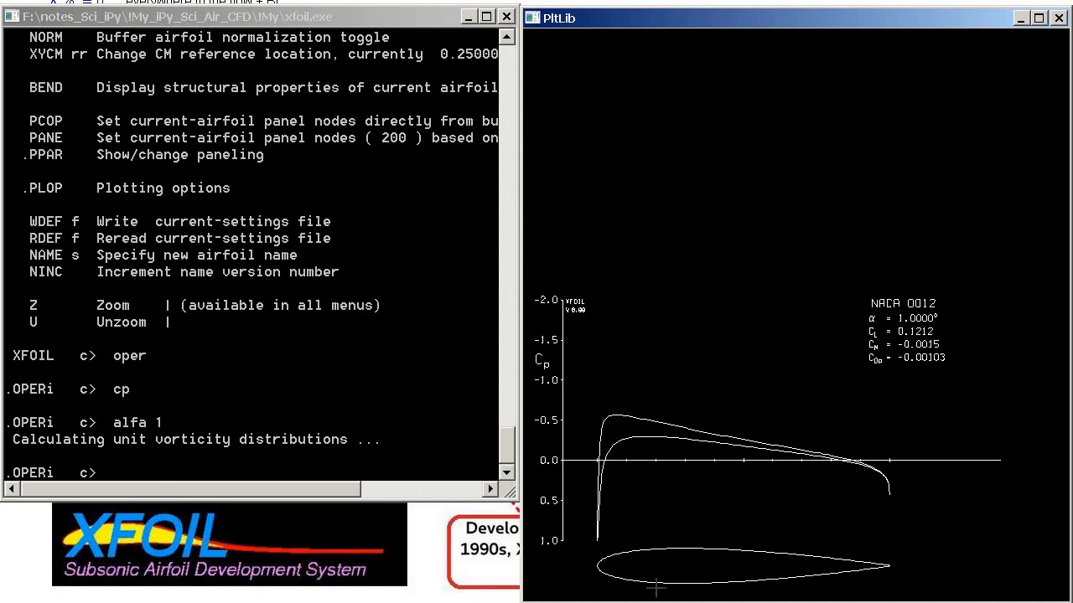
left_click(216, 466)
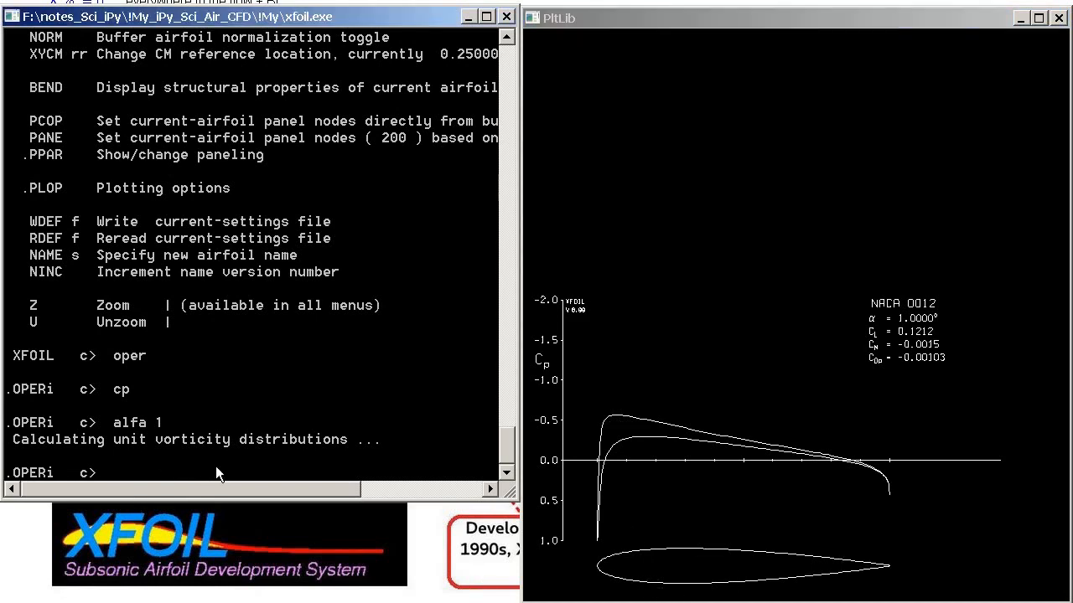
left_click(739, 366)
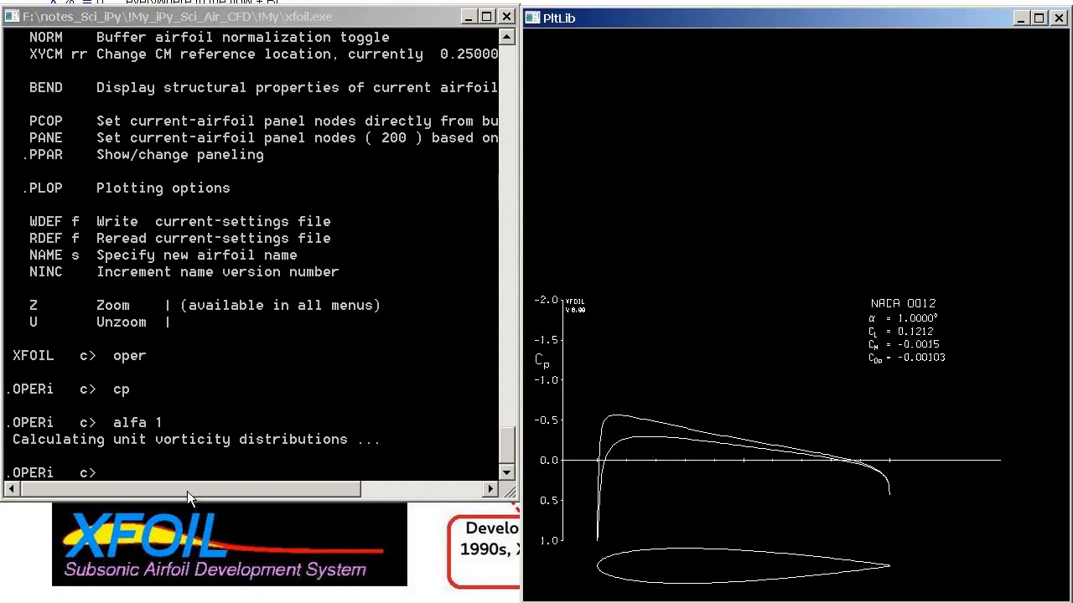
left_click(182, 469)
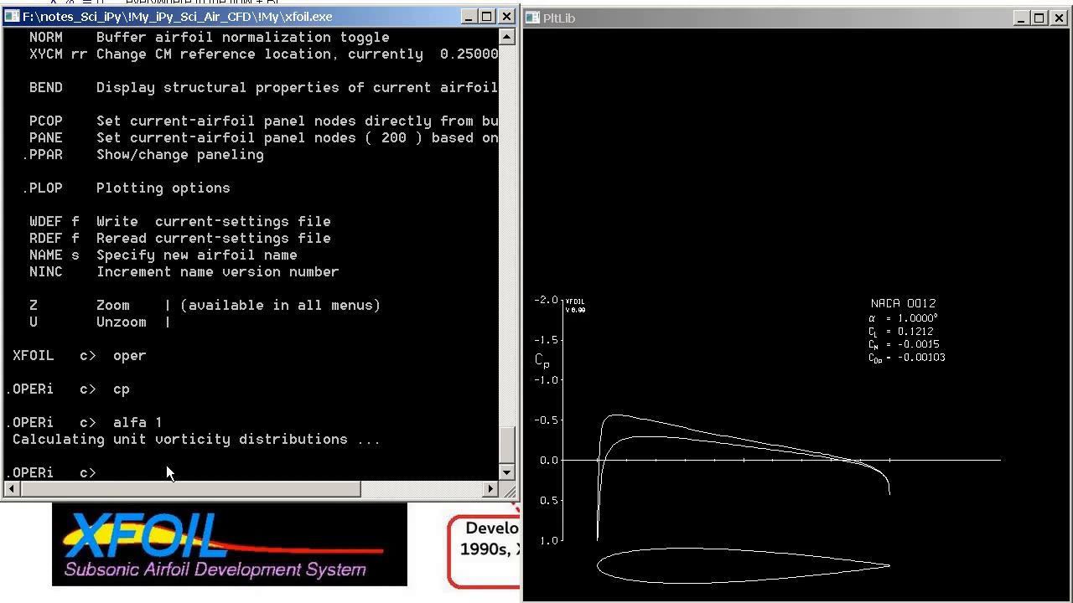
Switch the operating point analysis to viscous mode with a Reynolds number of 1e5
type("visc")
key("Return")
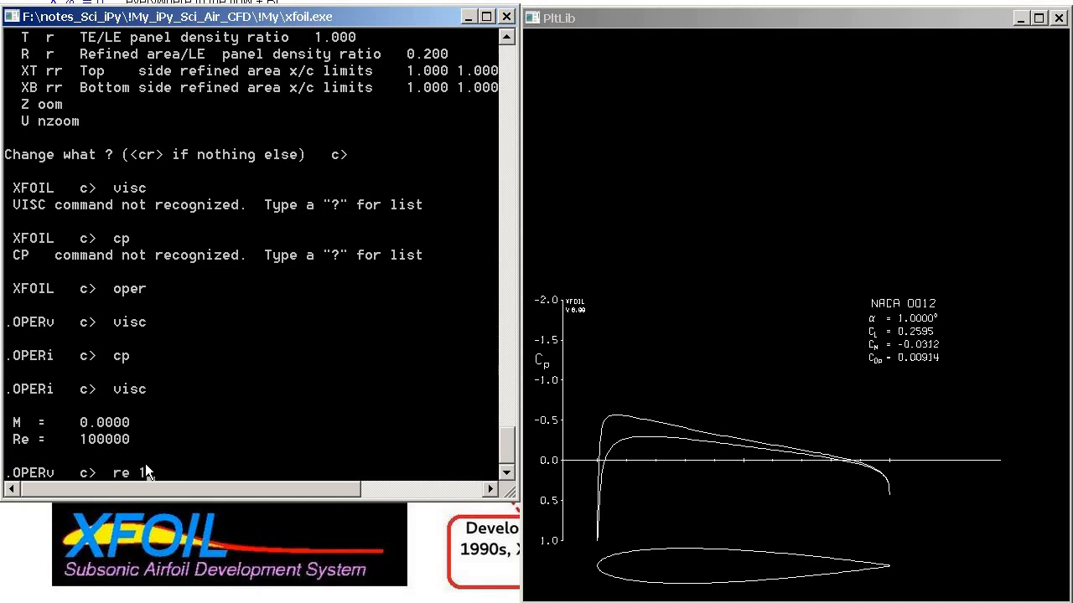
key("BackSpace")
type("e5")
key("Return")
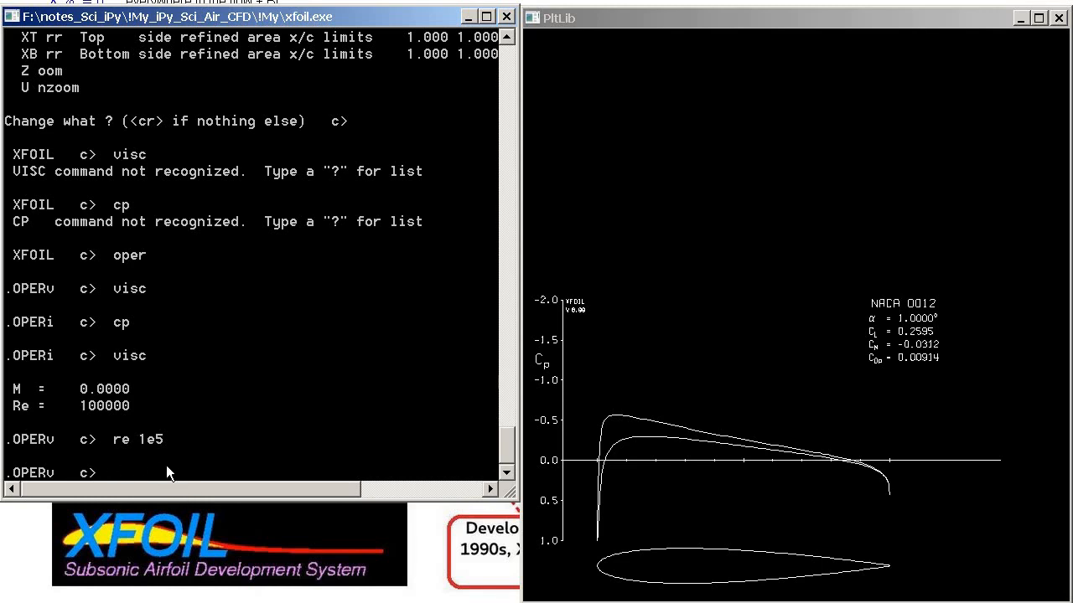
Plot the viscous Cp distribution and raise the solver's iteration limit to 1000
type("cp")
key("Return")
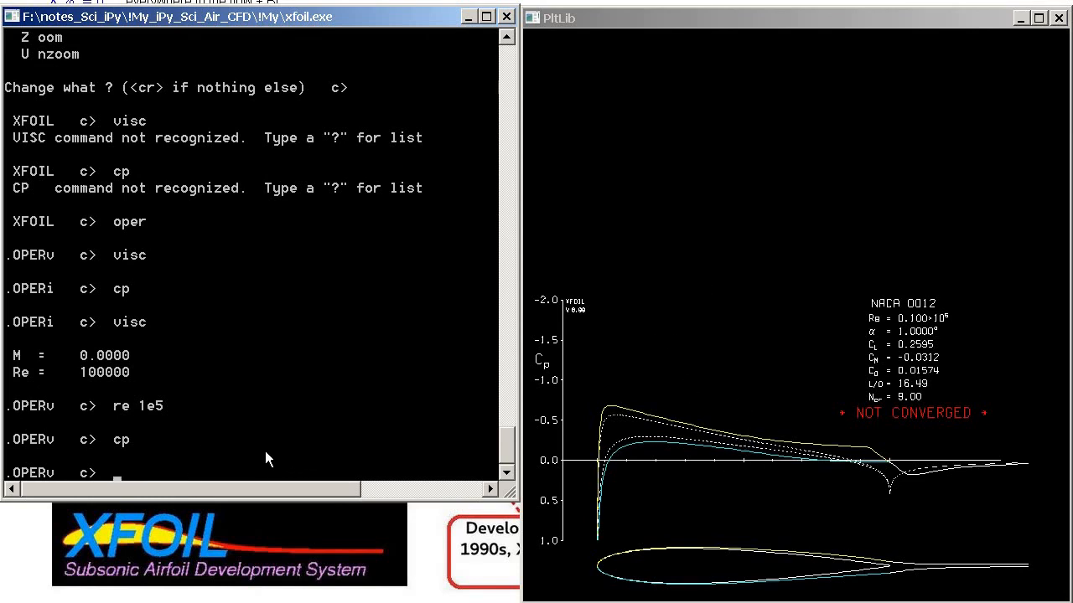
type("inet")
key("BackSpace")
type("r")
key("BackSpace")
key("BackSpace")
key("BackSpace")
type("ter 1000")
key("Return")
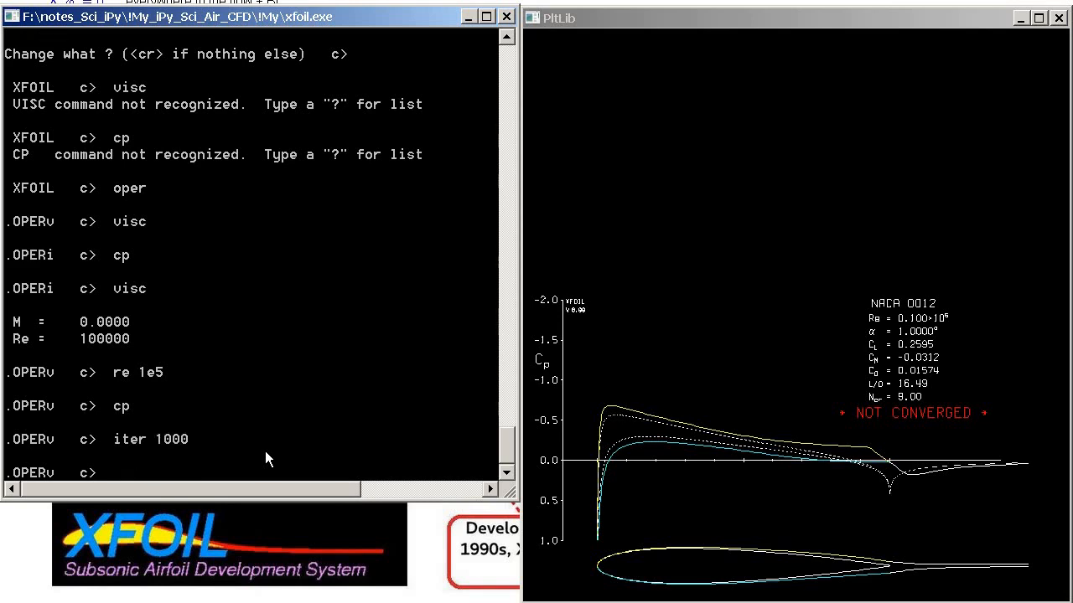
Calculate the viscous solutions at angles of attack of 5 degrees and 1 degree
type("alfa 5")
key("Return")
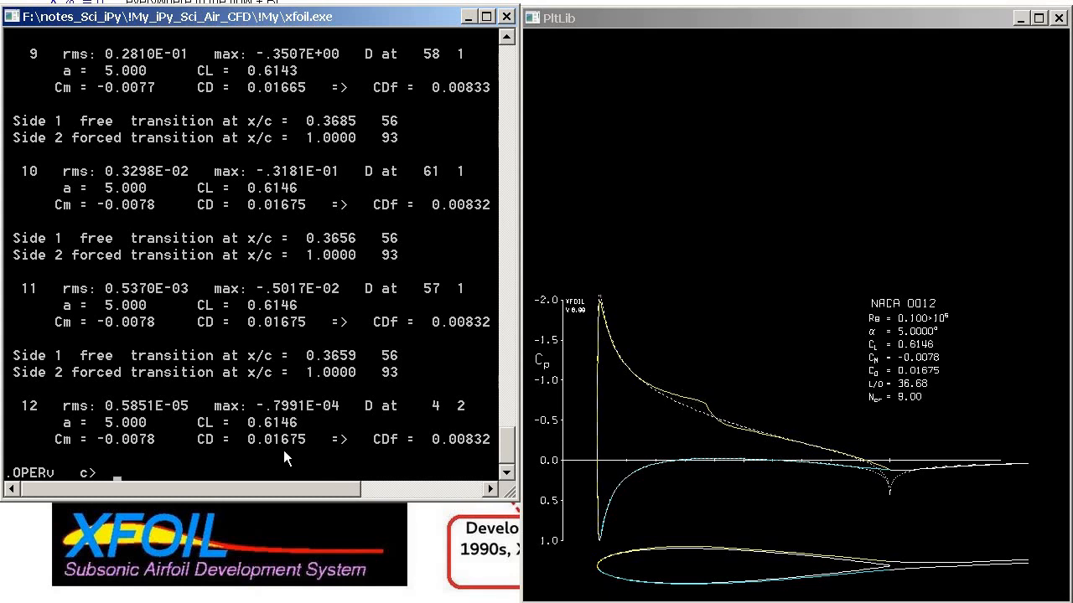
type("alfa 1")
key("Return")
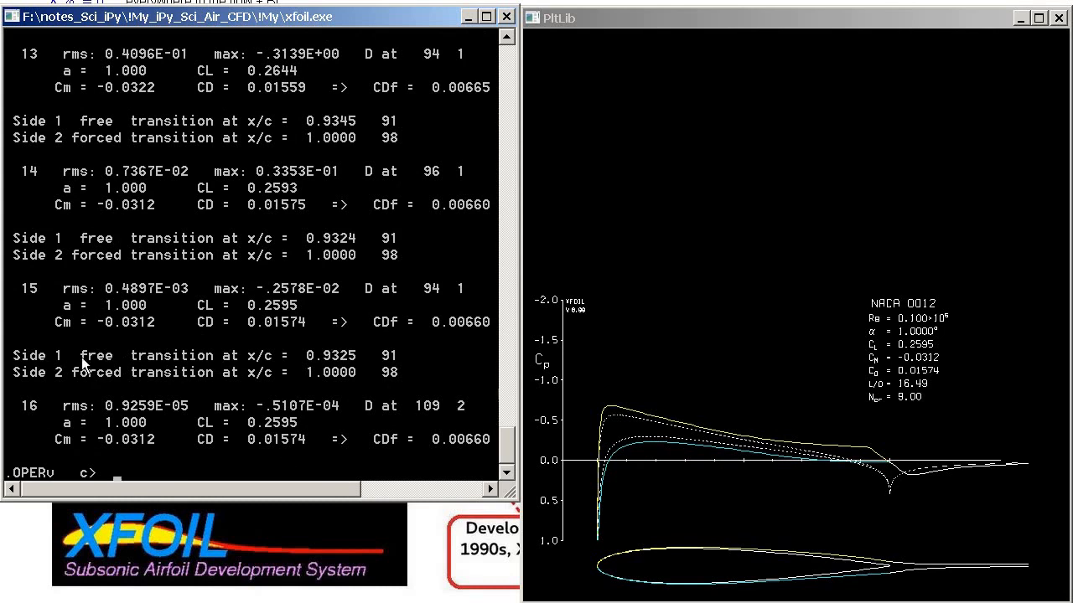
Calculate the viscous solution at an angle of attack of 10 degrees
key("Up")
key("BackSpace")
type("10")
key("Return")
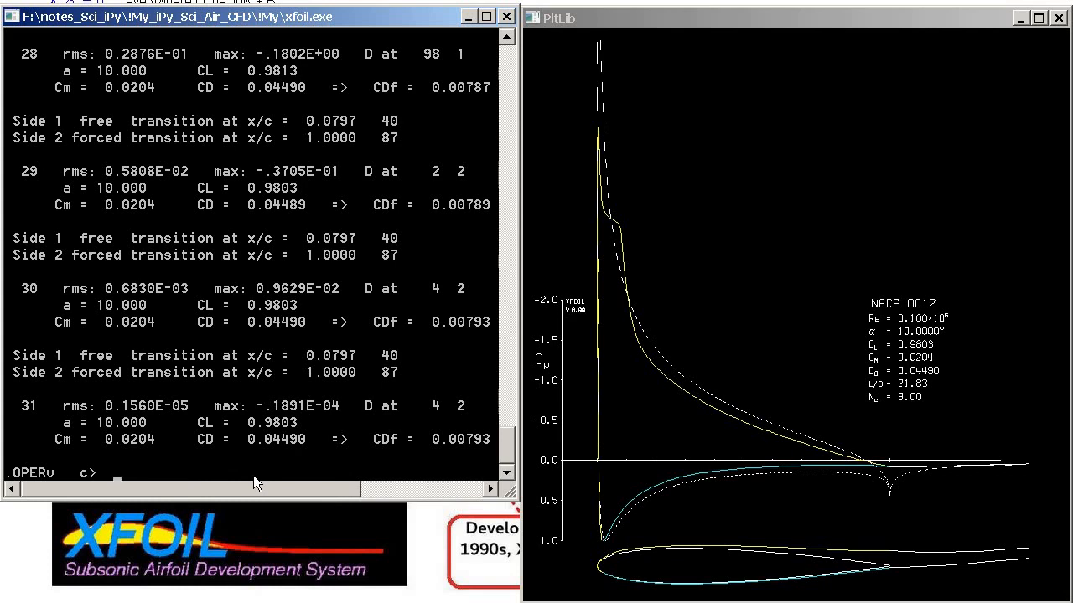
Plot the boundary-layer velocity profiles and zoom in on the upper-surface profiles near mid-chord
type("bl")
key("Return")
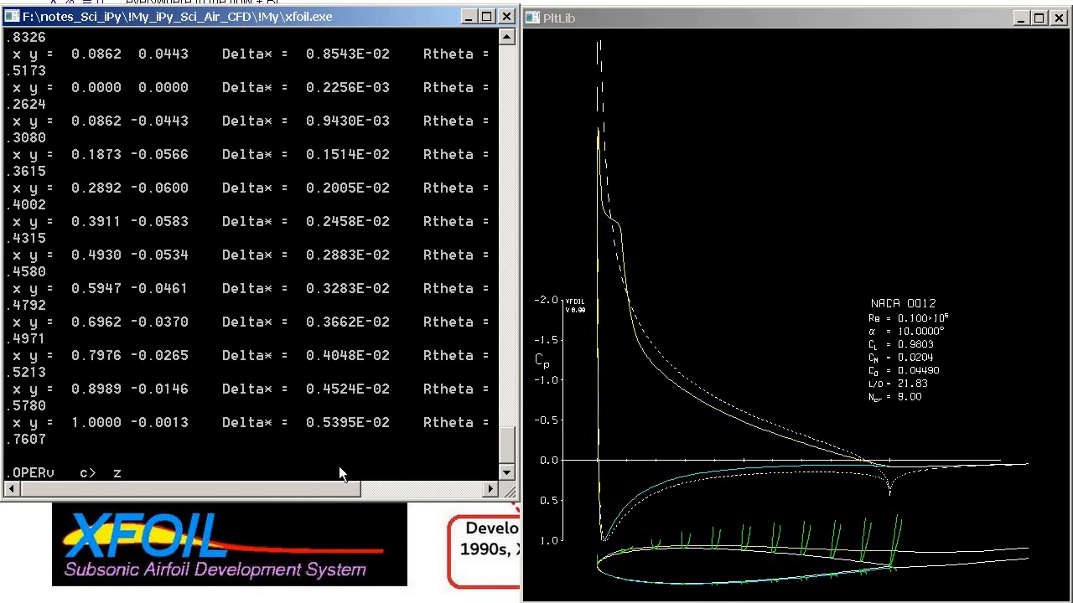
key("Return")
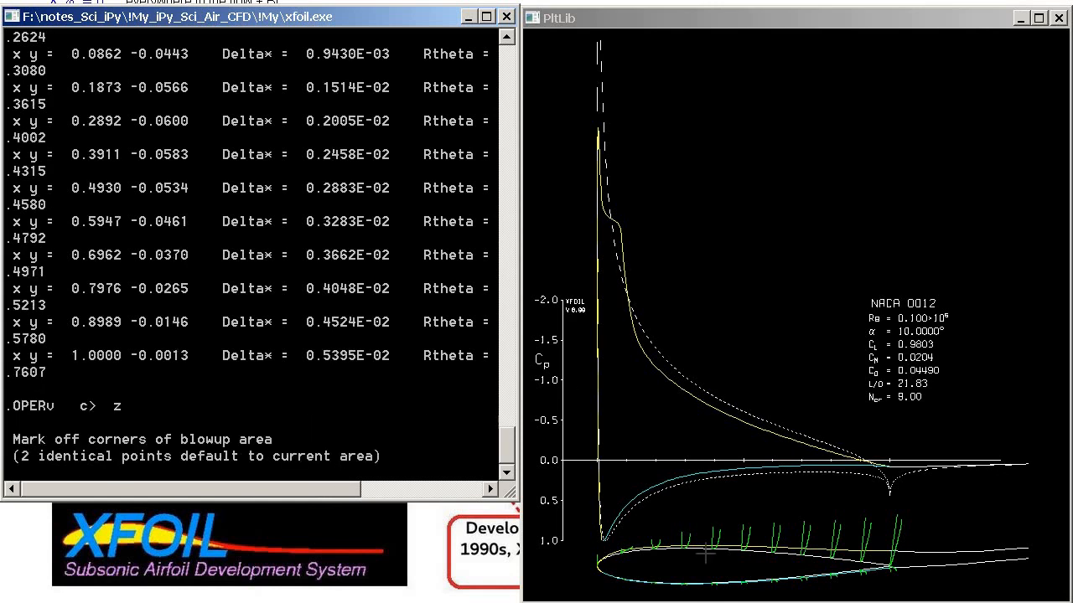
left_click(704, 520)
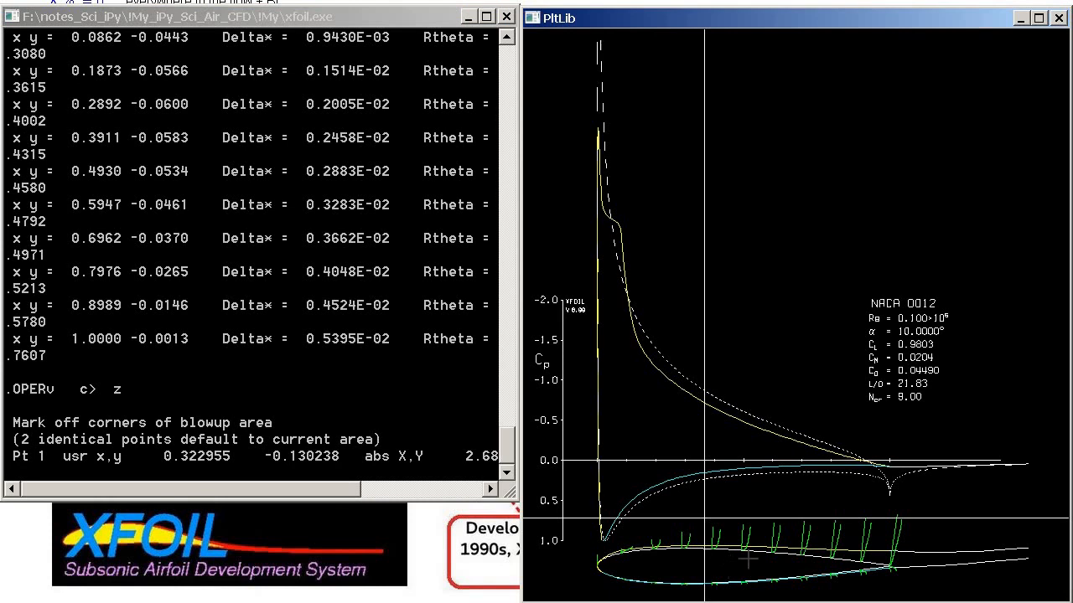
left_click(755, 562)
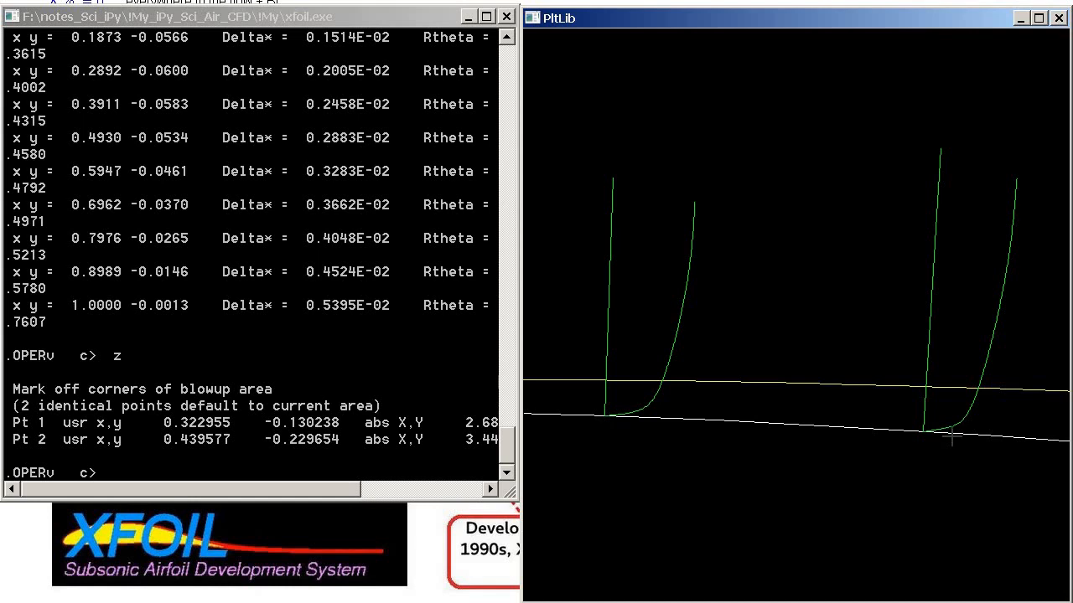
Unzoom the plot to show the whole Cp distribution and airfoil again
left_click(251, 462)
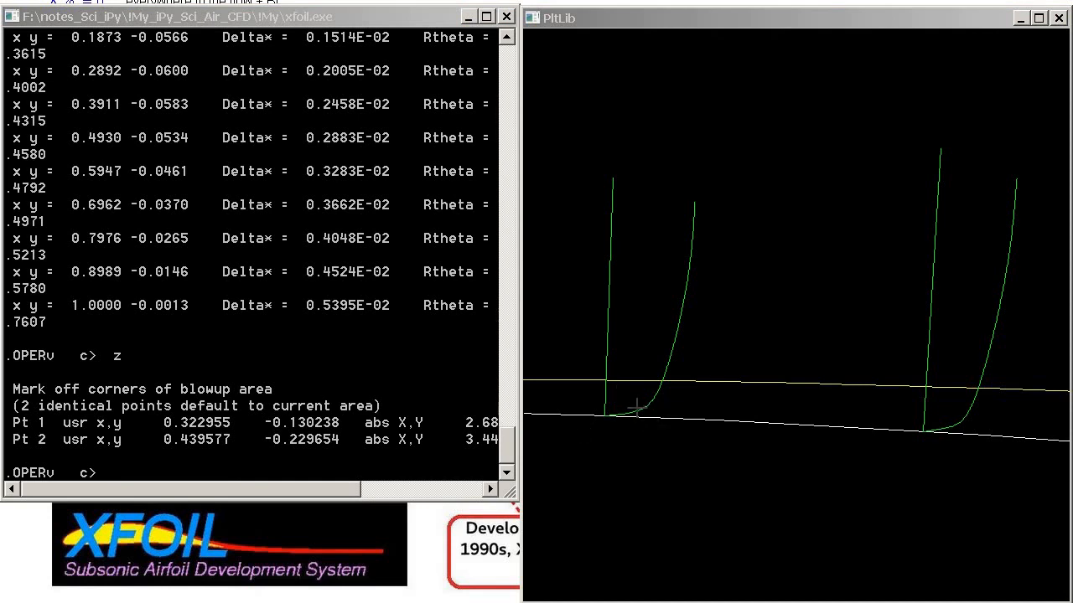
left_click(238, 469)
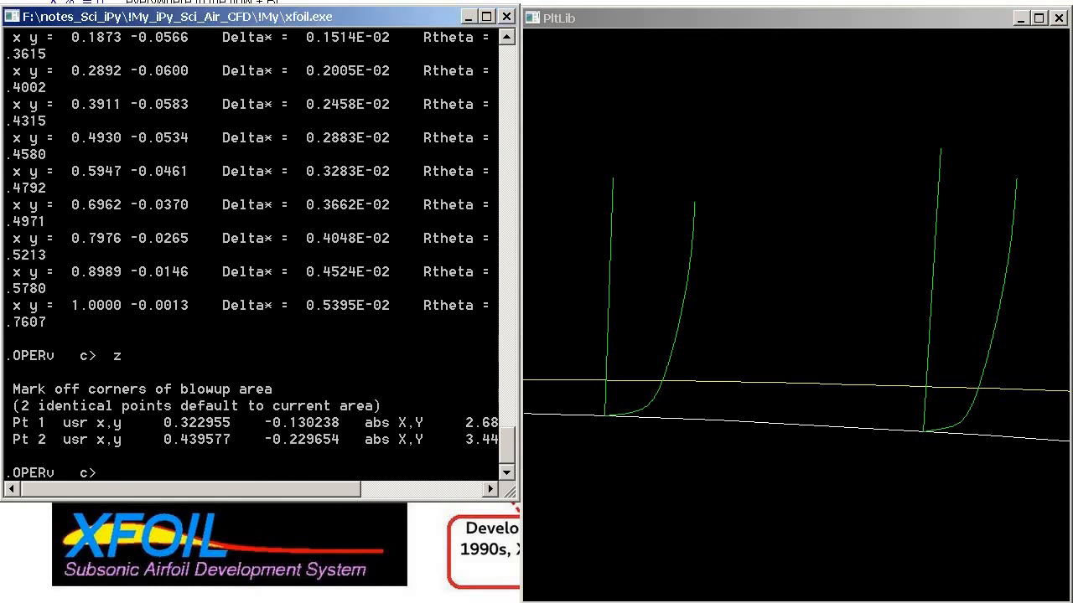
type("u")
key("Return")
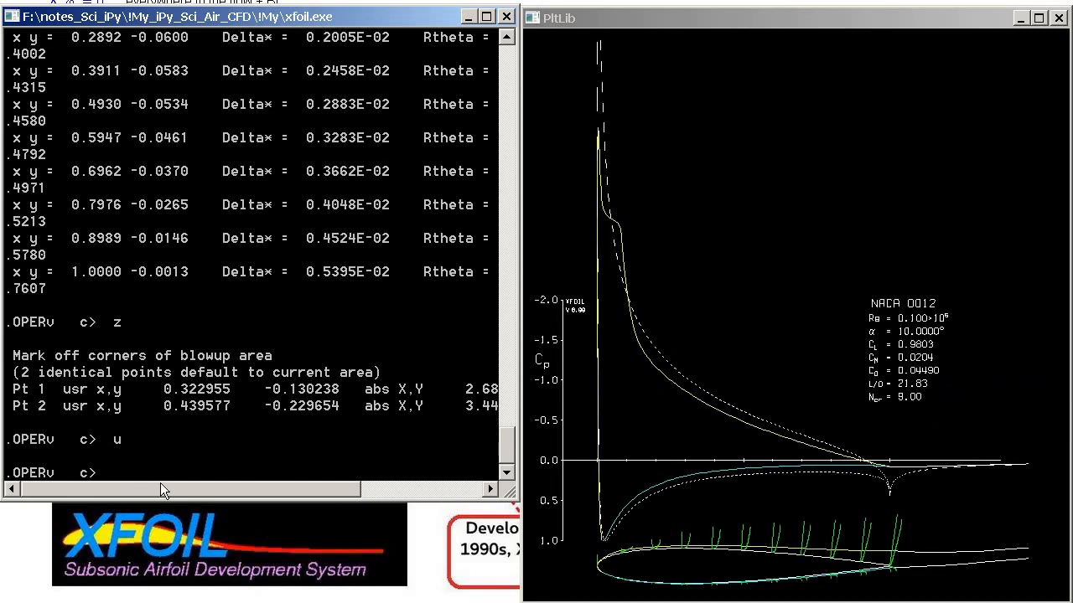
Set the Reynolds number to 1e4 and calculate the viscous solution at an angle of attack of 5 degrees
type("re 1e4")
key("Return")
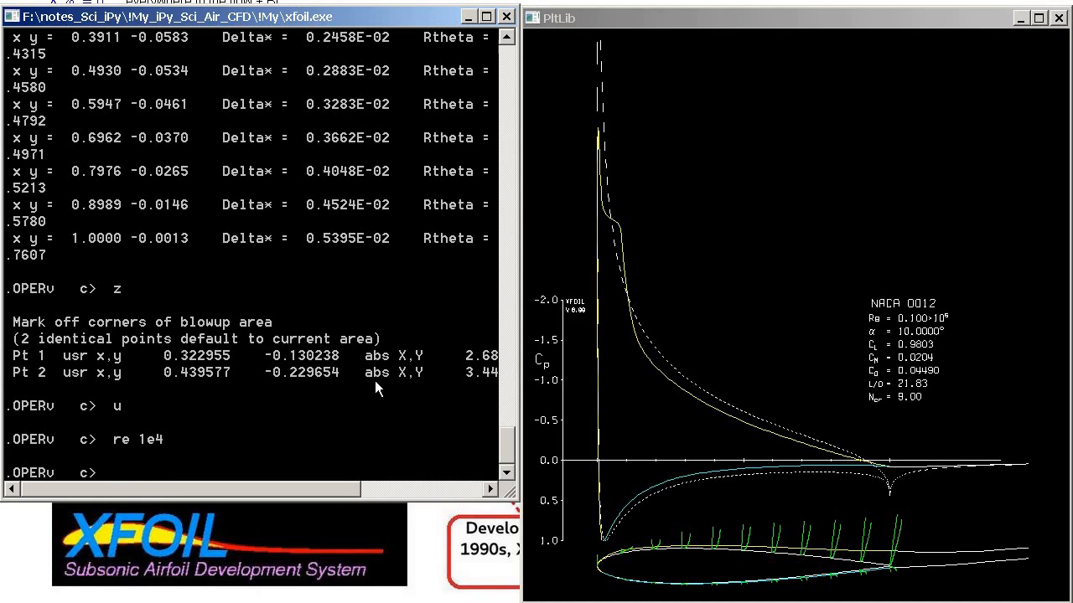
type("alfa 5")
key("Return")
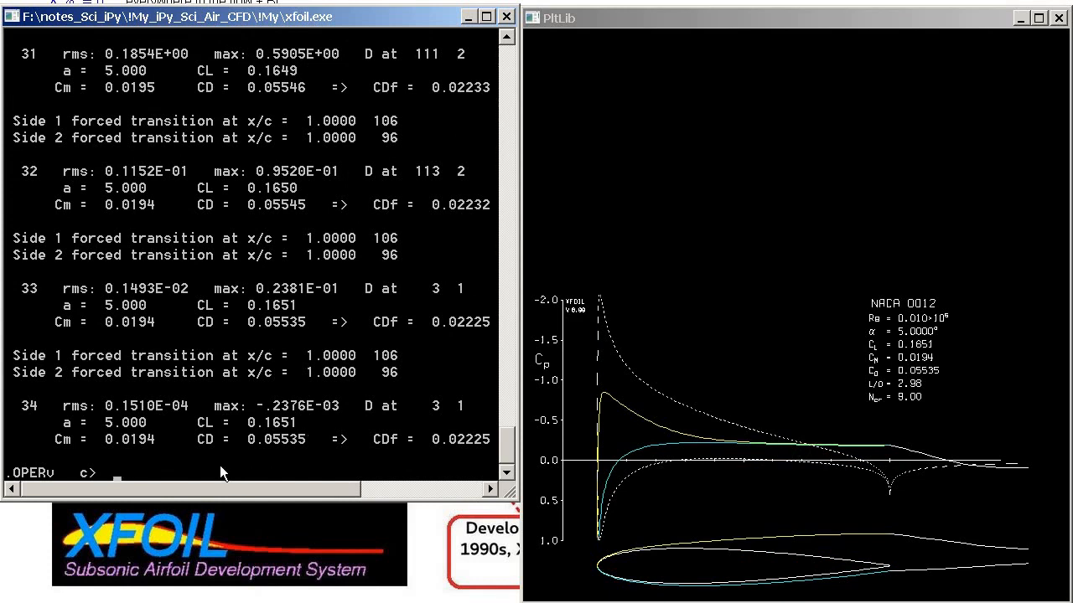
Plot the boundary-layer velocity profiles at Re 1e4 and zoom in on the upper surface near the trailing edge
type("?")
key("BackSpace")
type("bl")
key("Return")
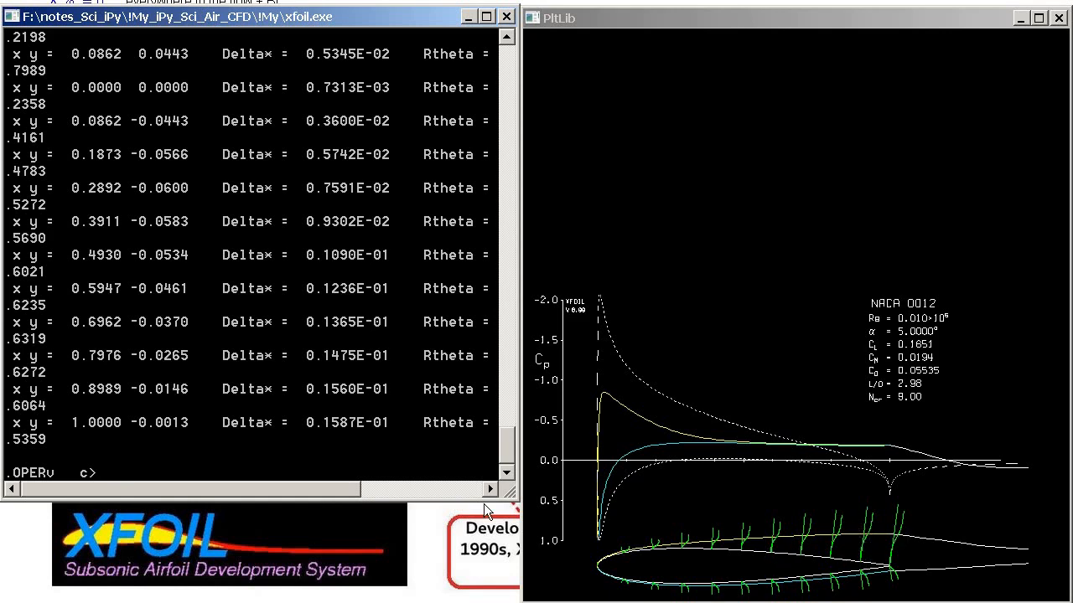
type("z")
key("Return")
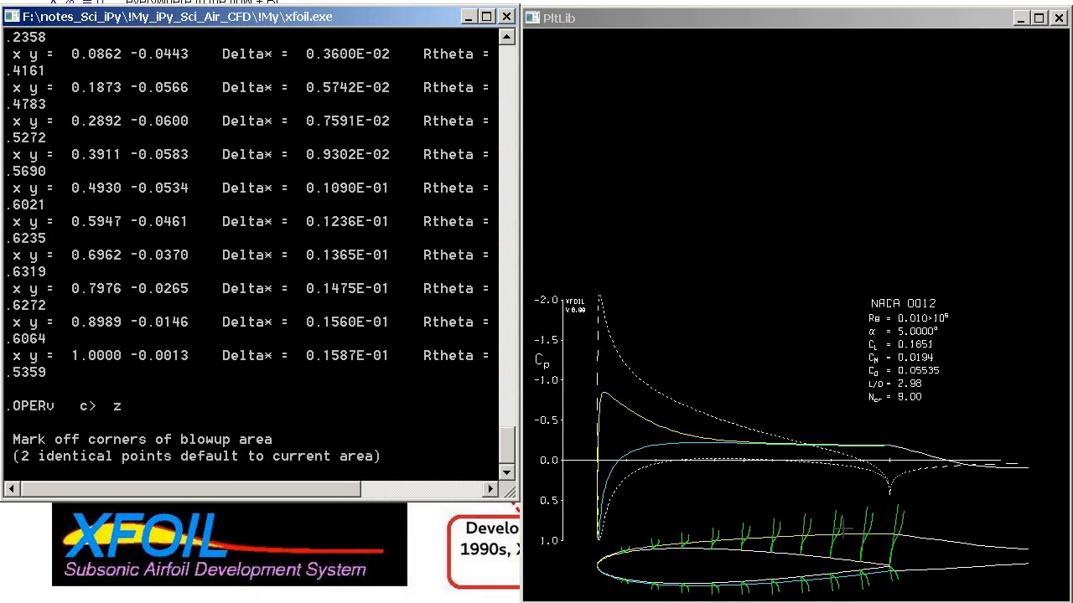
left_click(852, 520)
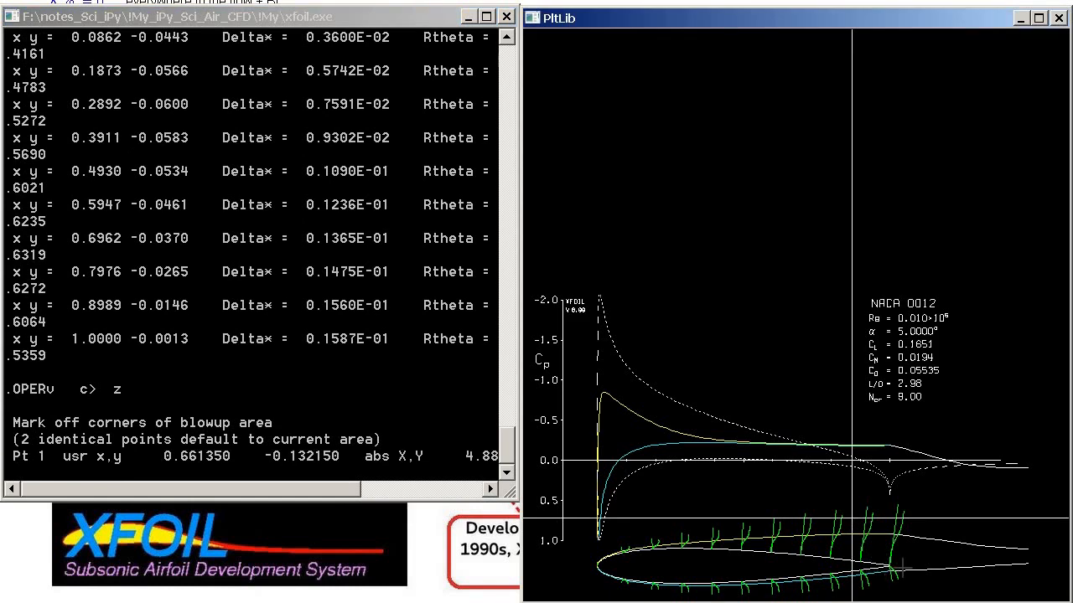
left_click(905, 569)
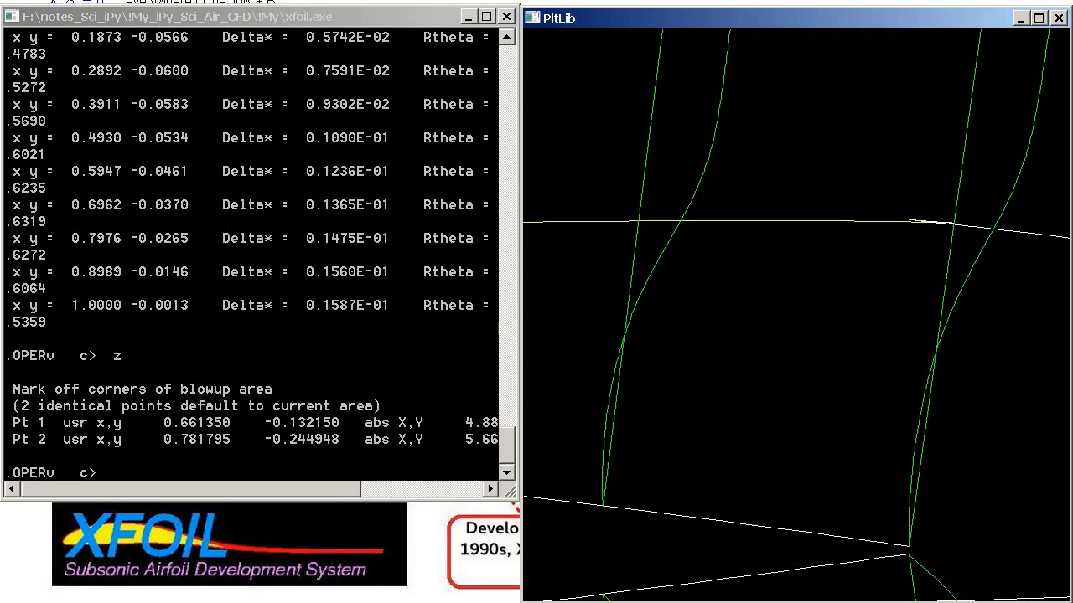
Switch to the notes and examine the diagrams of viscous airfoil flow and boundary-layer separation
key("alt+Tab")
scroll(555, 440, "up", 3)
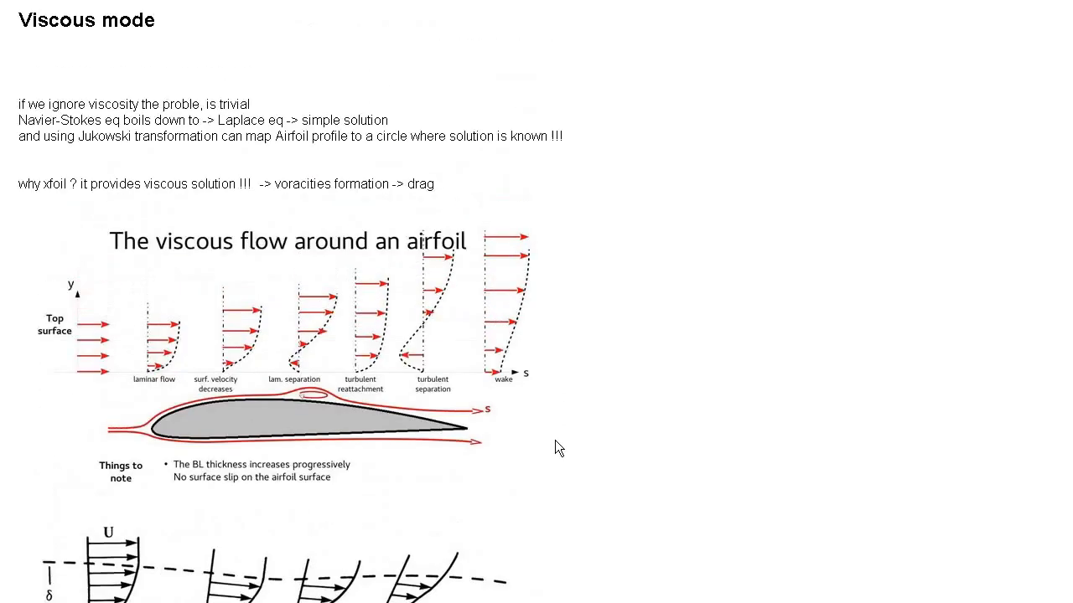
scroll(554, 436, "down", 3)
scroll(549, 431, "up", 2)
scroll(549, 435, "down", 3)
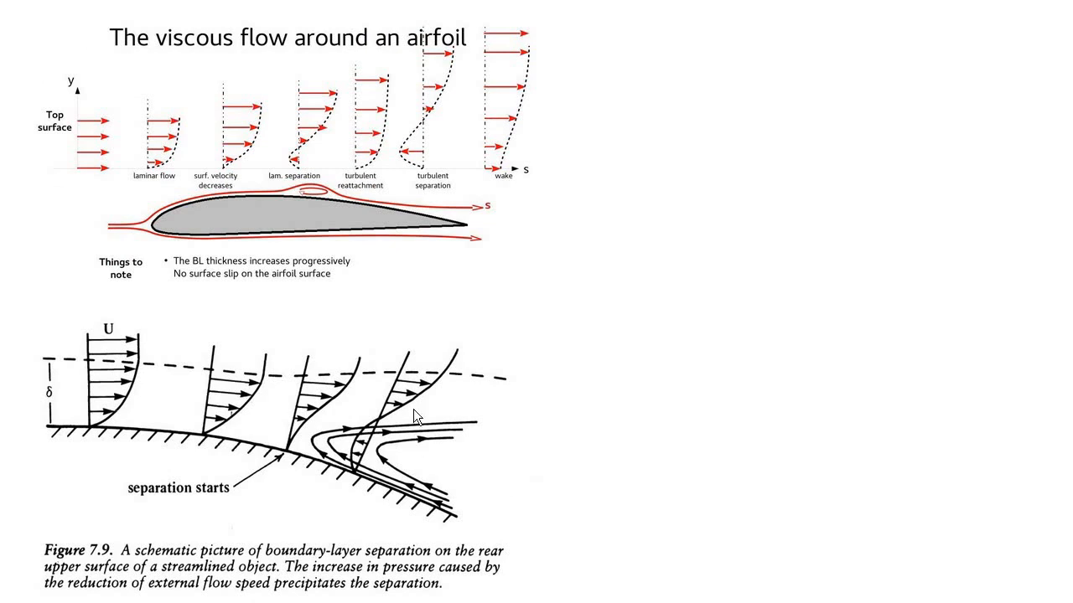
scroll(403, 424, "up", 3)
scroll(383, 414, "down", 3)
scroll(341, 394, "down", 3)
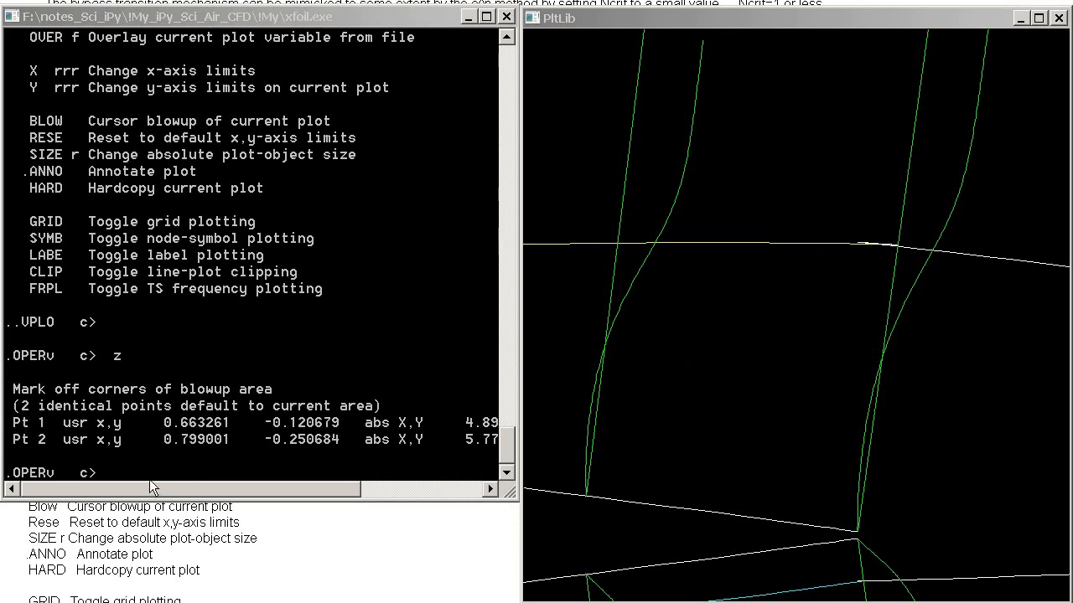
Return to XFOIL and unzoom the trailing-edge view to the full Cp plot
left_click(166, 450)
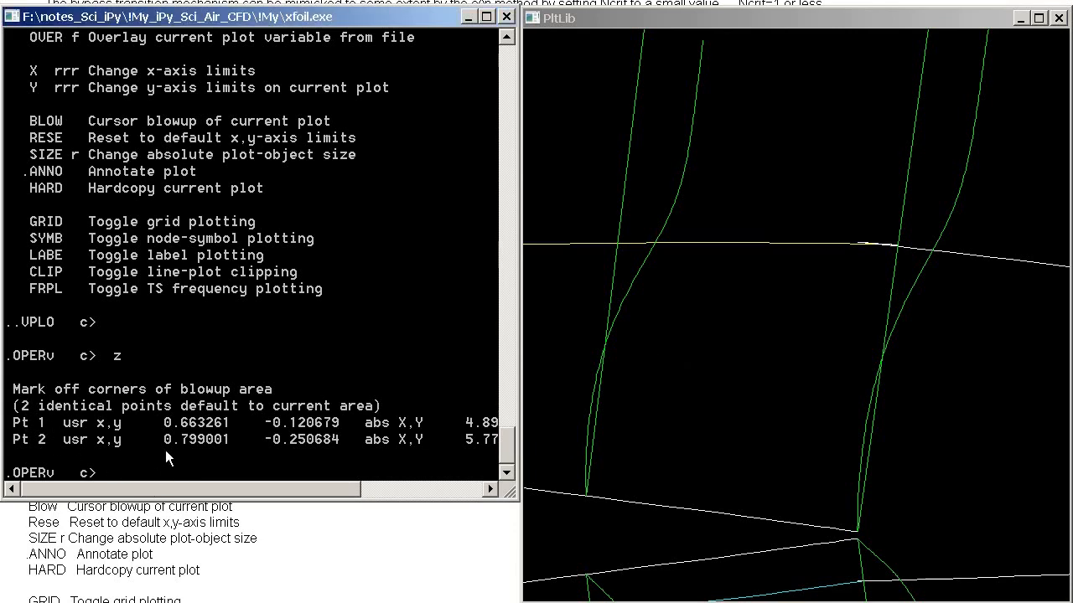
type("u")
key("Return")
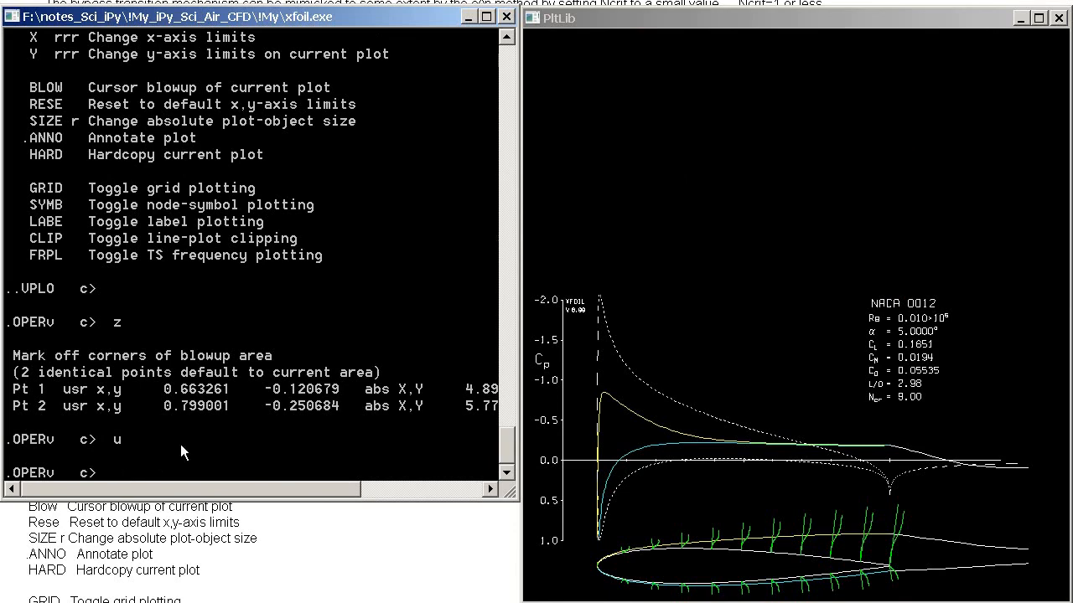
Enter the boundary-layer variable plotting mode (VPLO), list its commands and plot the dissipation coefficient CD
type("vplo")
key("Return")
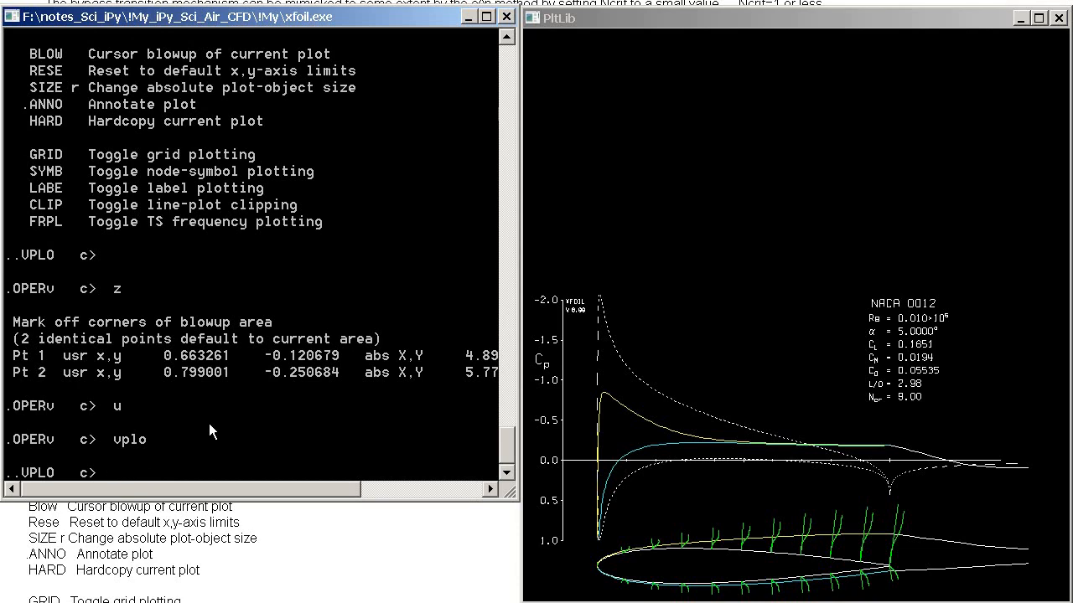
type("?")
key("Return")
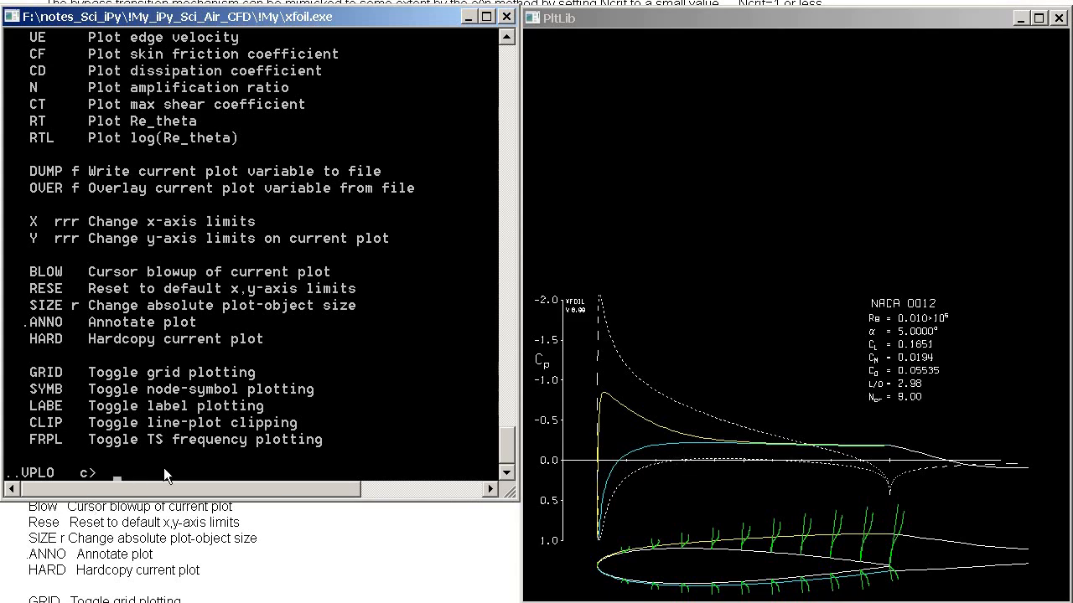
type("CD")
key("Return")
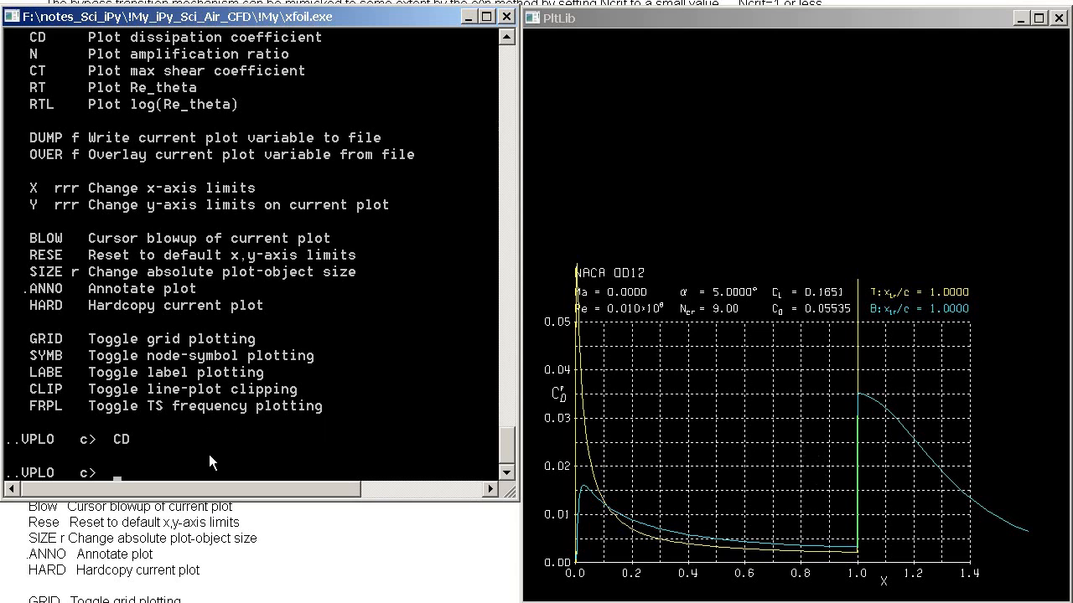
Return to the operating point mode and plot the pressure as Cp curves, then as vectors on the airfoil
key("Return")
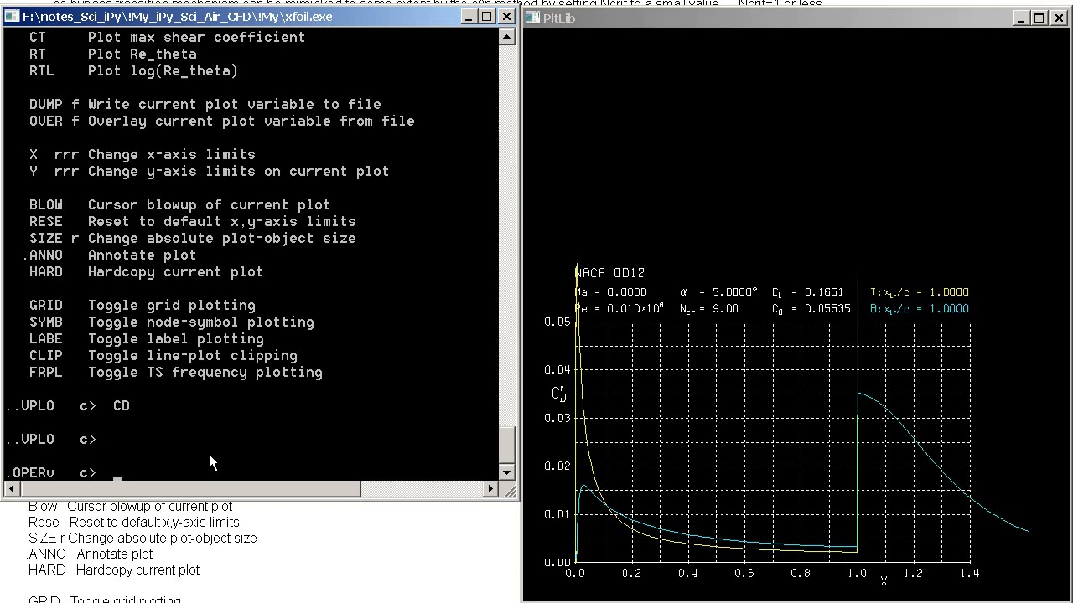
type("cp")
key("Return")
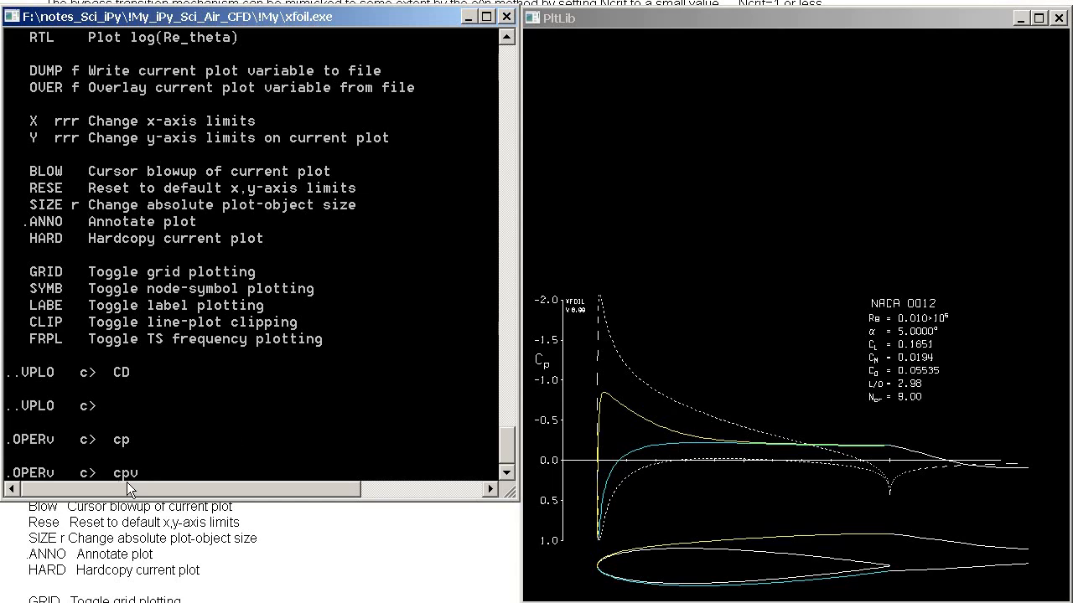
key("Return")
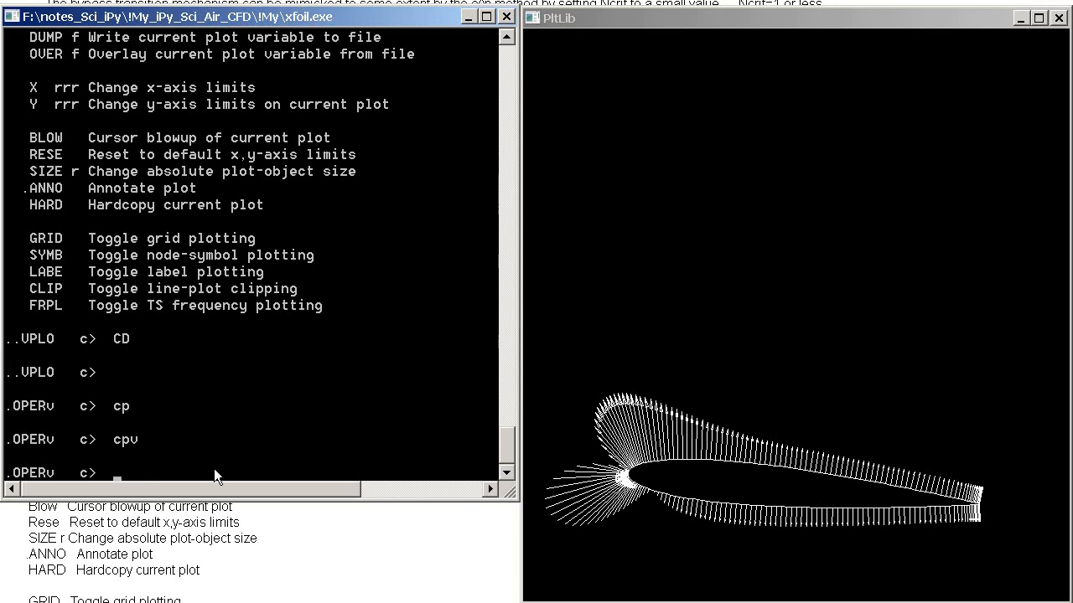
Compare the Cp curve plot with the pressure vector plot (CPV) by displaying each once more
type("cp")
key("Return")
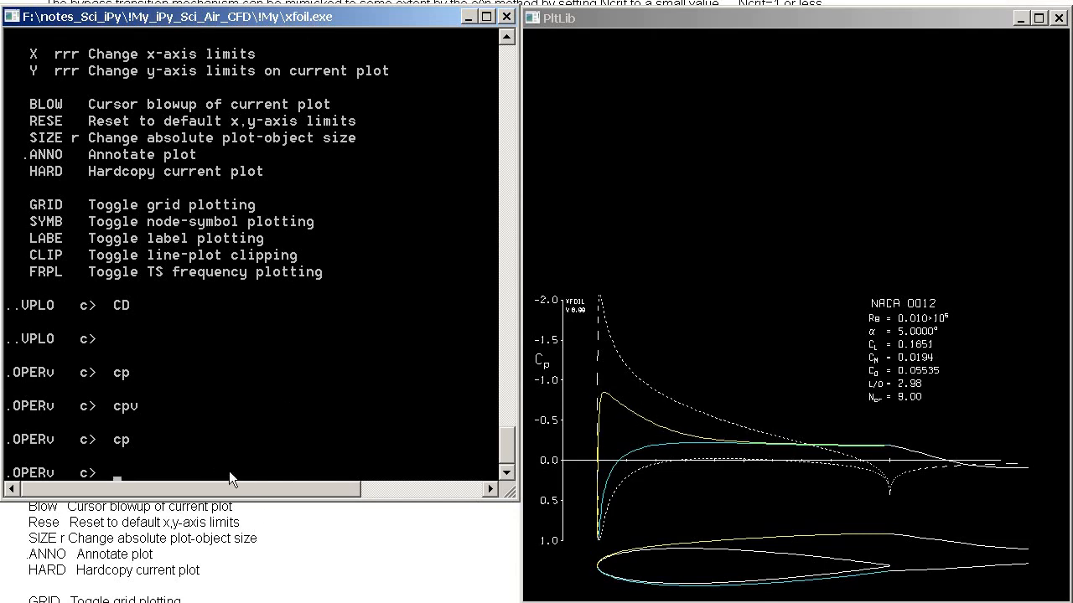
type("vpv")
key("Return")
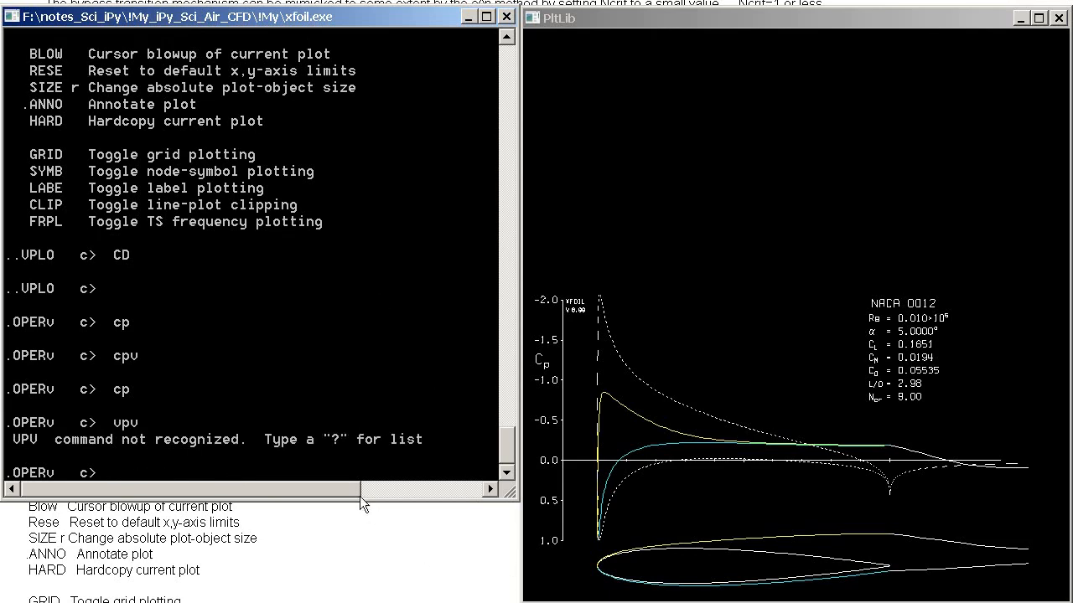
key("Up")
key("BackSpace")
key("BackSpace")
type("cpv")
key("Return")
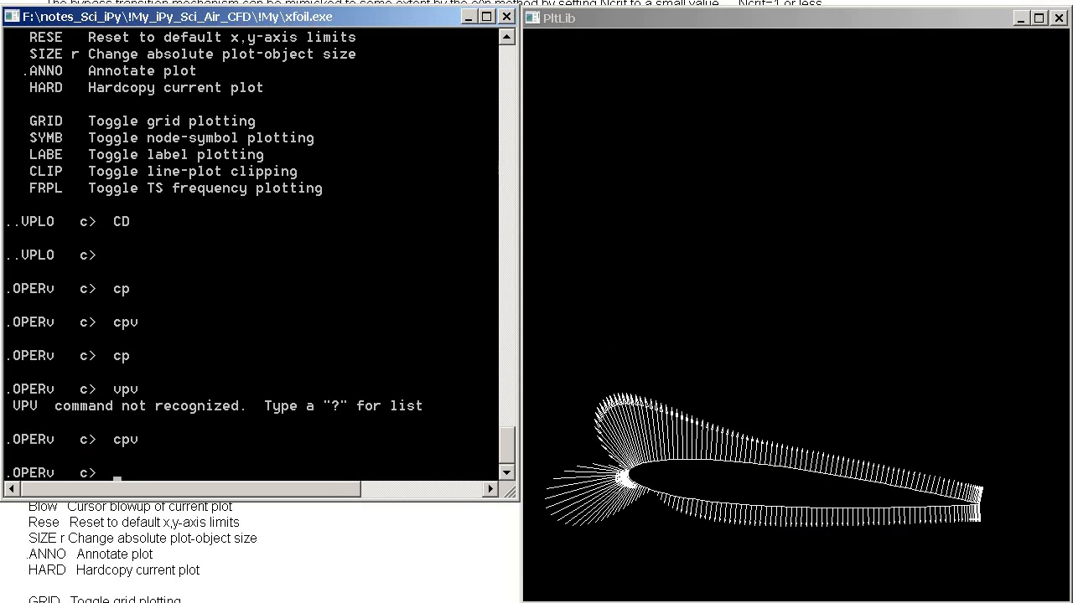
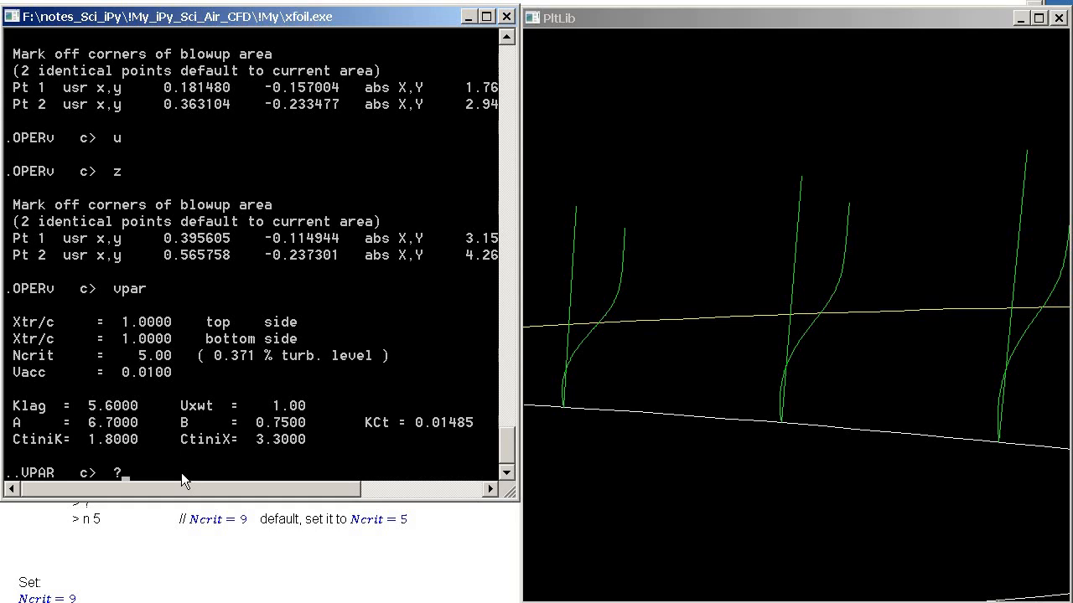
List the viscous parameter commands and set the critical amplification exponent Ncrit to 9
key("Return")
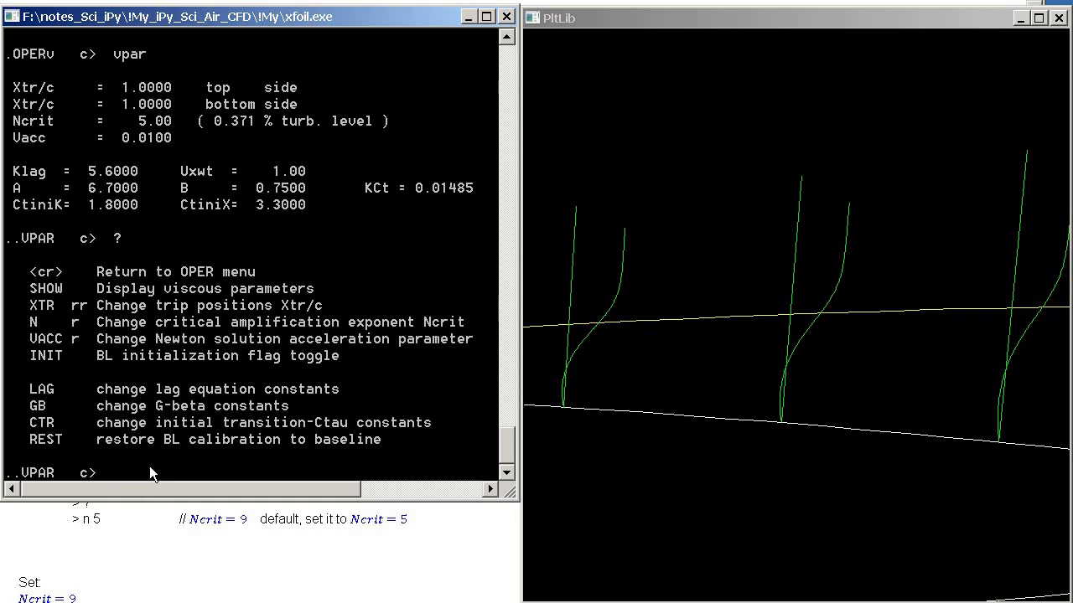
type("N 9")
key("Return")
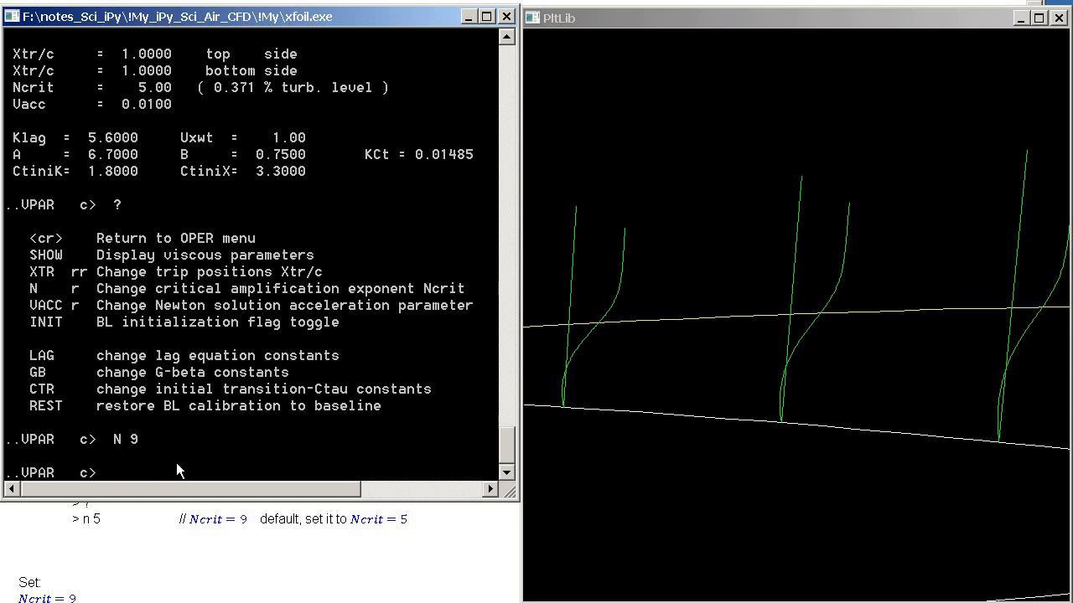
Return to the operating point mode and reopen the viscous parameters (VPAR) to check the Ncrit setting
key("Return")
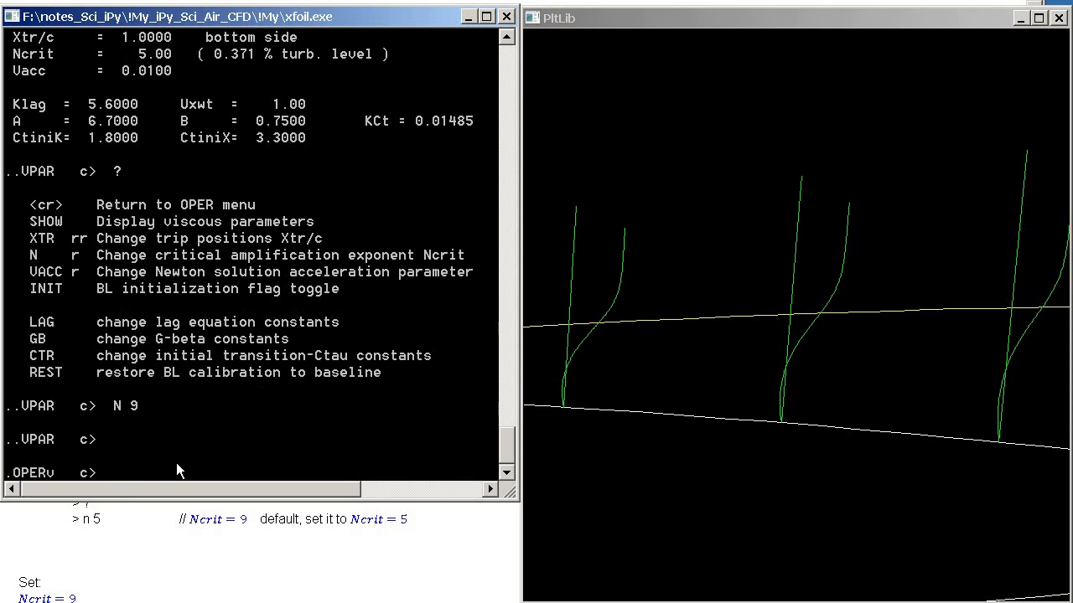
type("vpar")
key("Return")
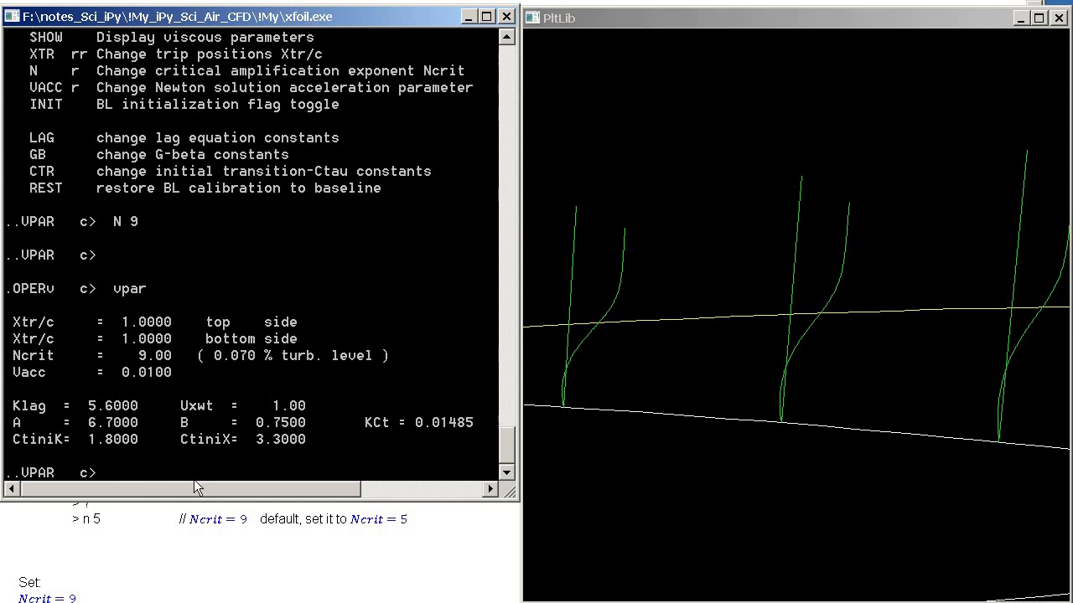
Return to the operating point mode, replot the Cp curves and unzoom the plot to its full extent
type("cp")
key("Return")
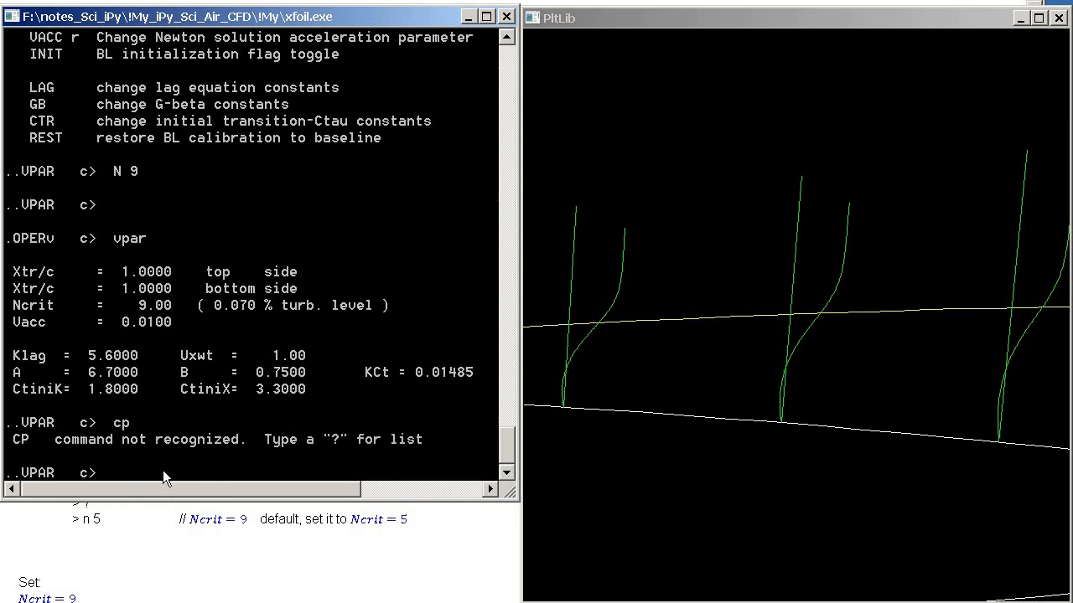
key("Return")
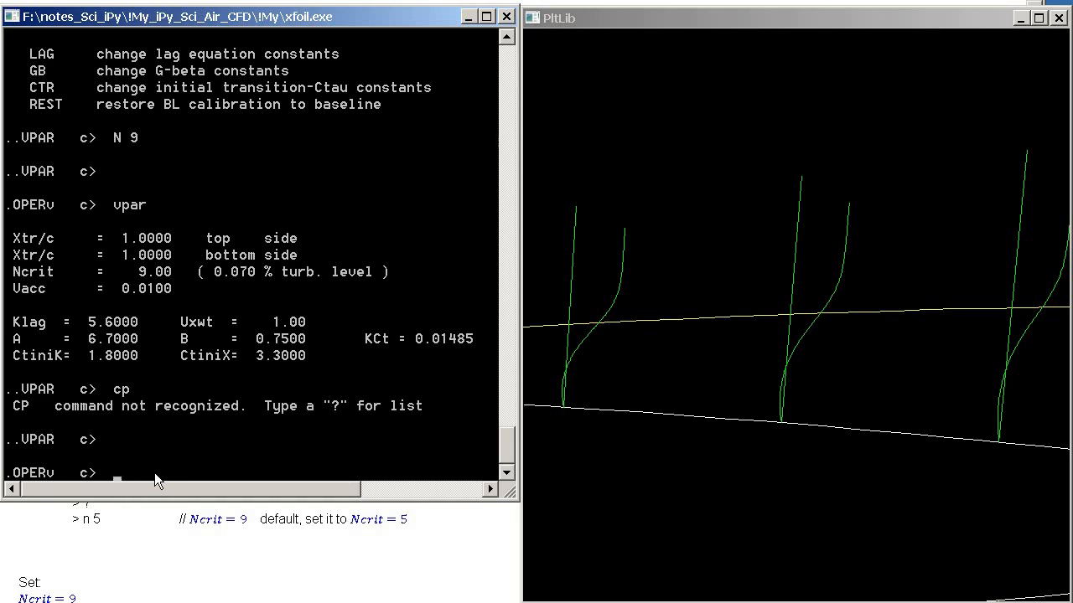
type("cp")
key("Return")
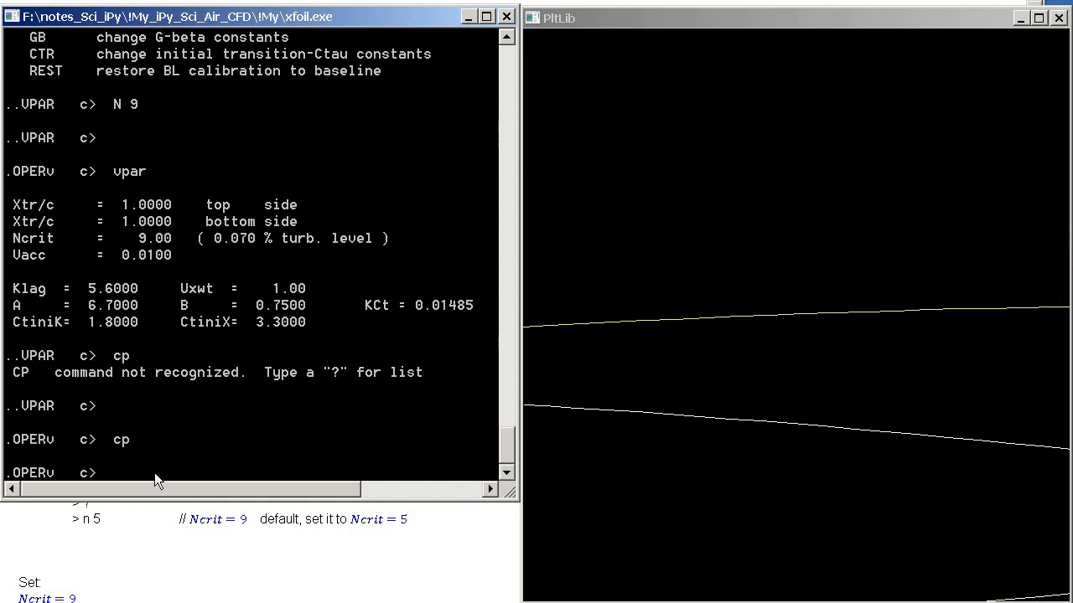
type("u")
key("Return")
key("alt+Tab")
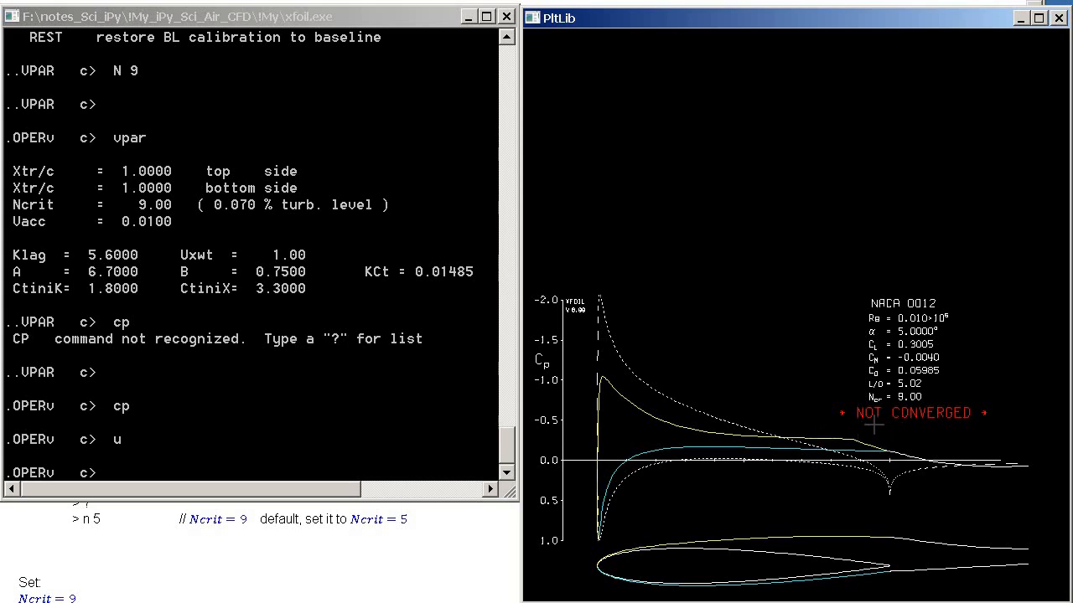
Reinitialize the boundary layers (INIT), redraw the Cp curves and compute the operating point at an angle of attack of 5.5°
left_click(168, 461)
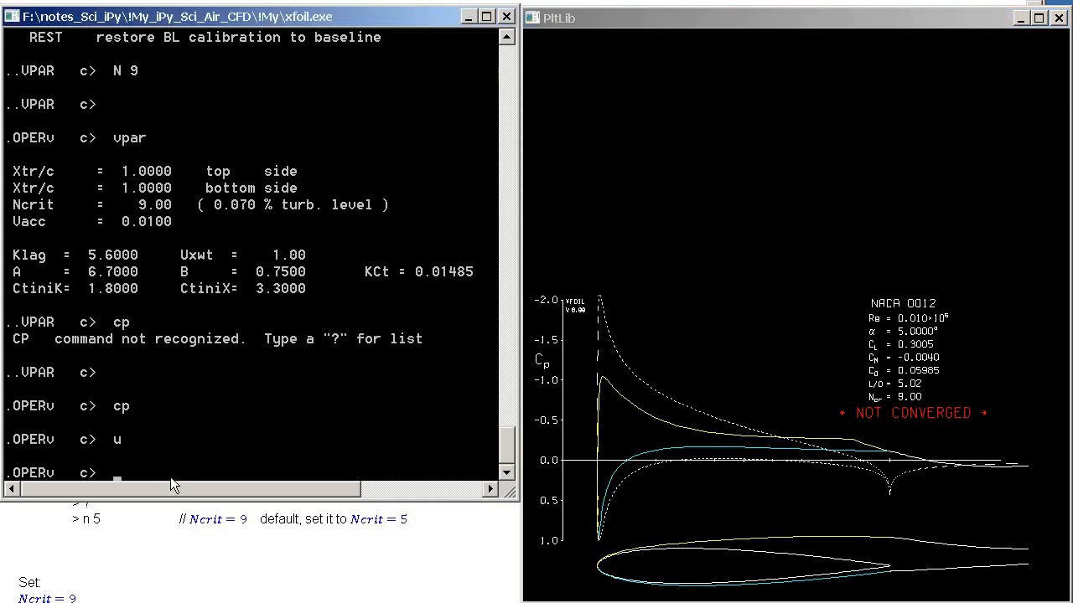
type("ini")
type("t")
key("Return")
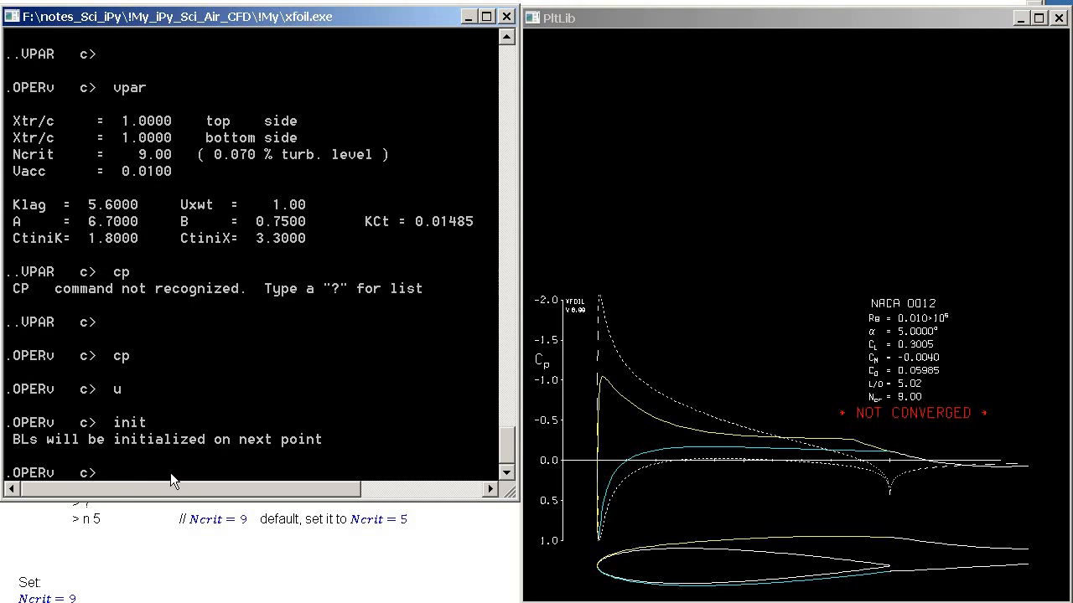
type("cp")
key("Return")
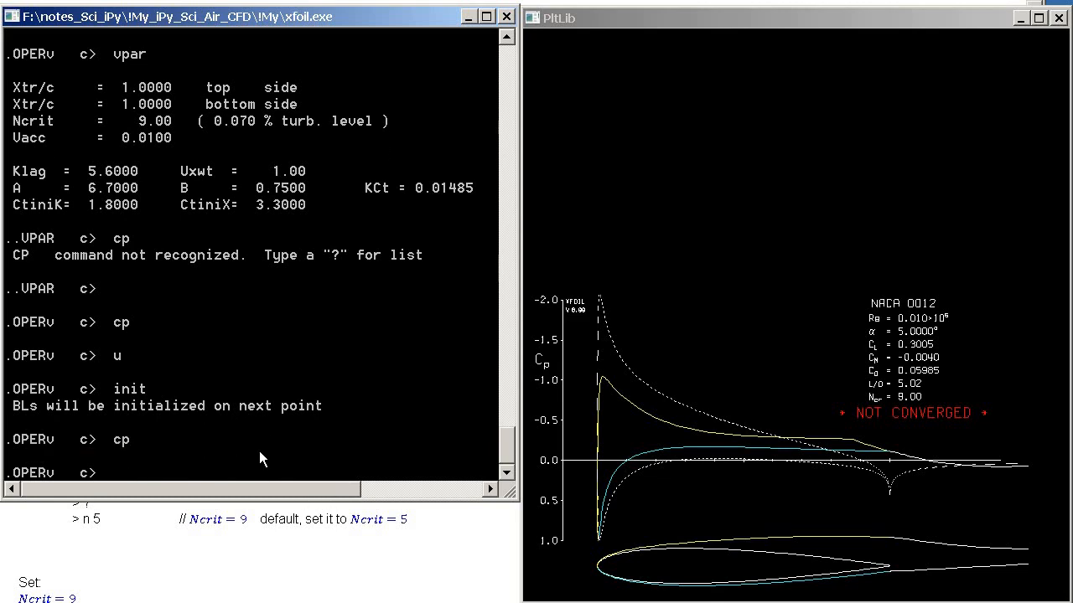
type("alfa 5.5")
key("Return")
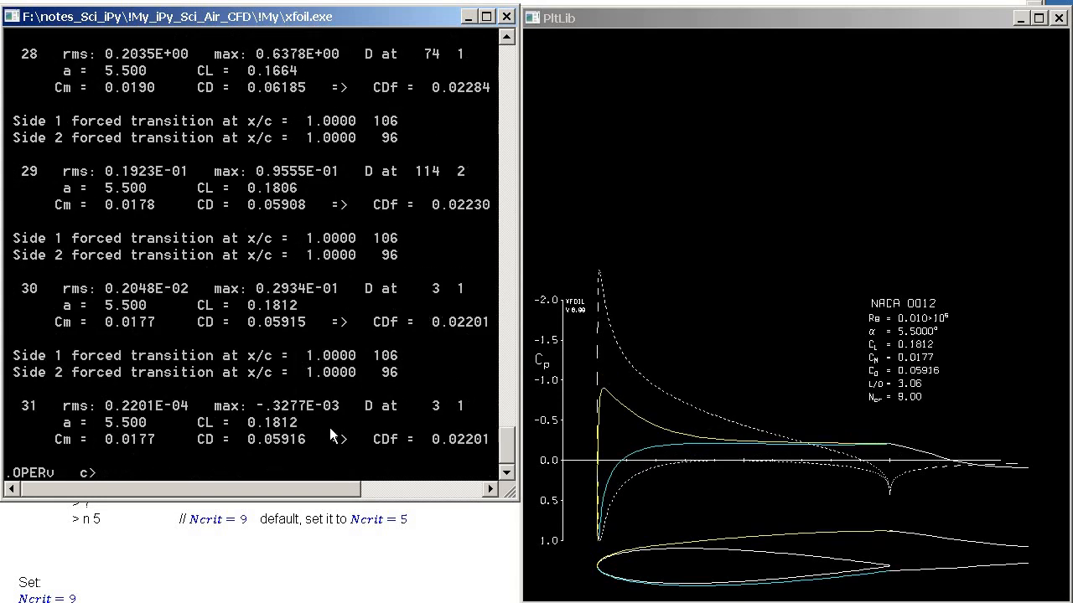
Plot the boundary-layer velocity profiles (BL) along the airfoil for the 5.5° operating point
left_click(158, 466)
type("bl")
key("Return")
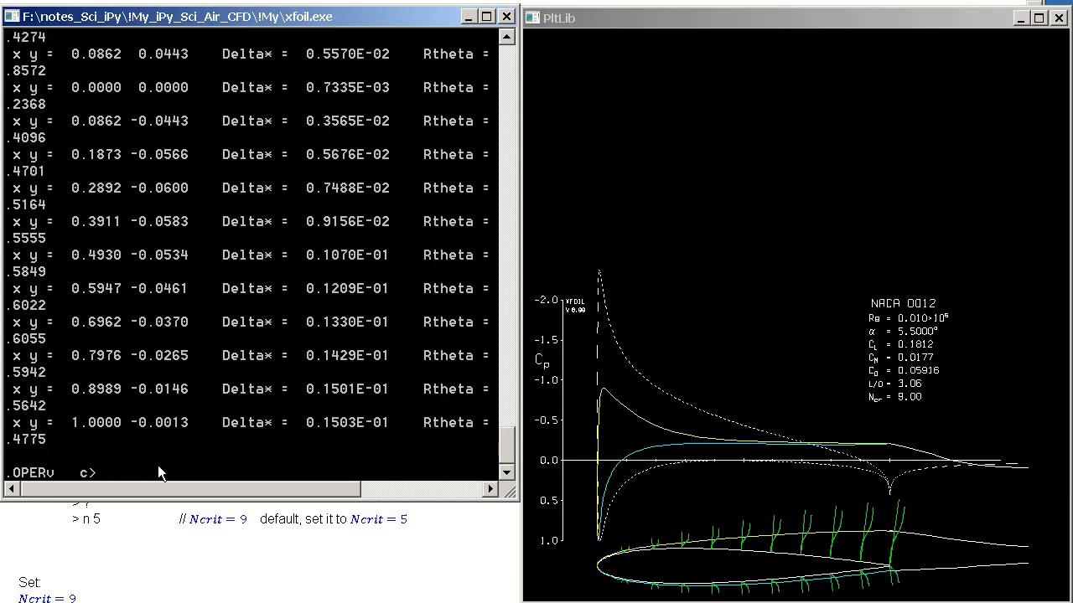
Zoom in on the mid-chord boundary-layer profiles to inspect them, and restore the full plot
left_click(805, 502)
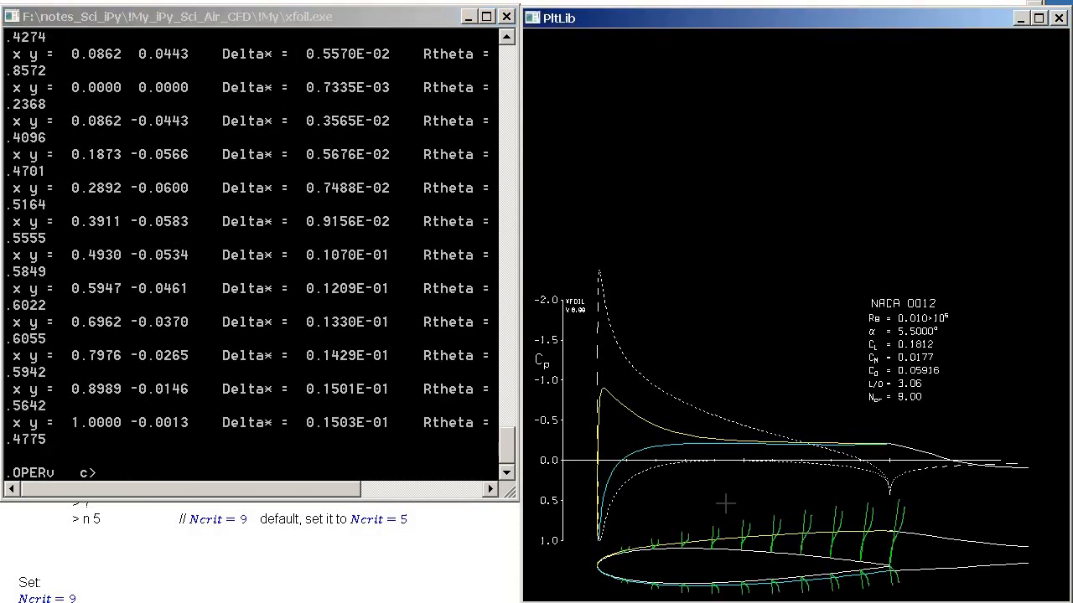
left_click(131, 474)
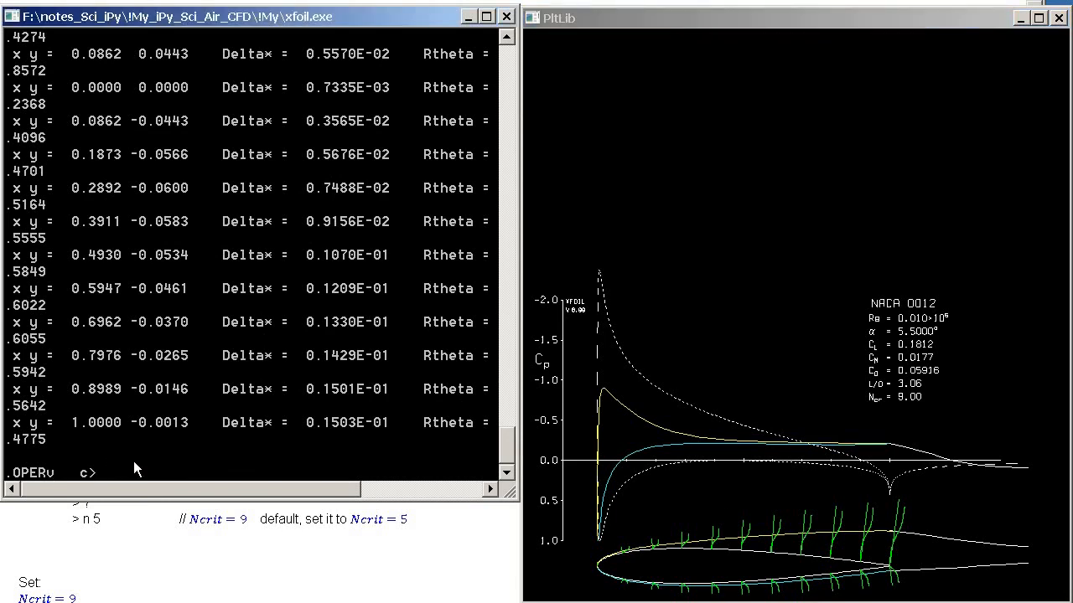
key("Return")
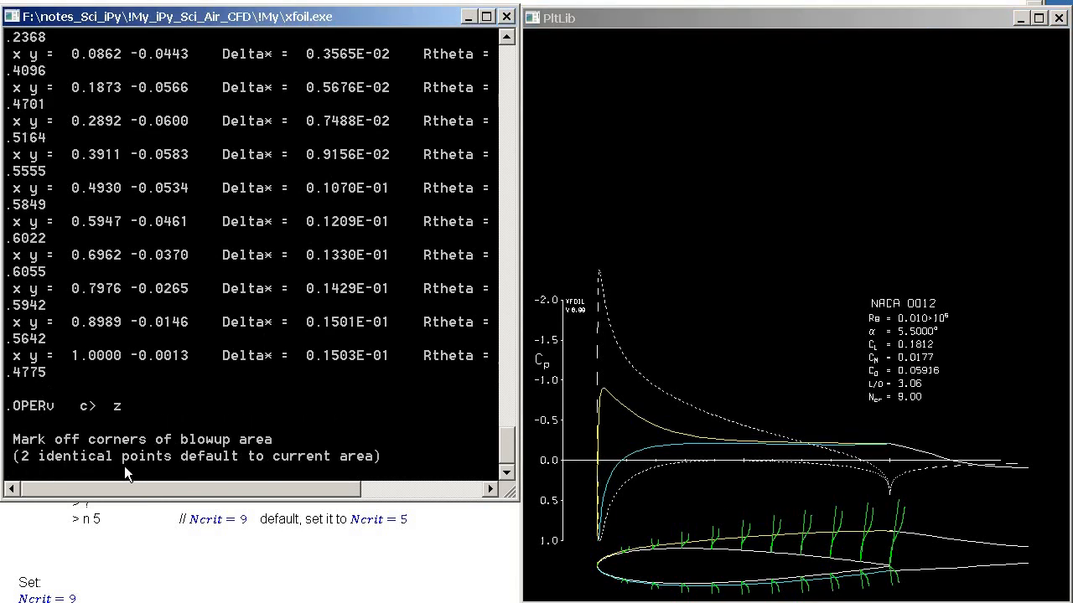
left_click(694, 517)
left_click(786, 567)
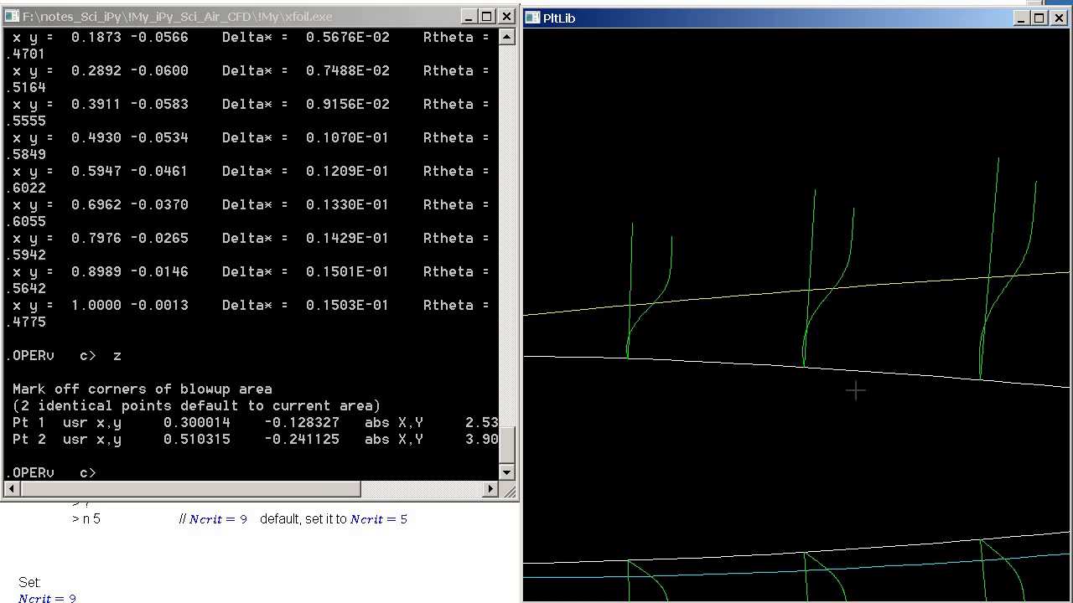
left_click(208, 468)
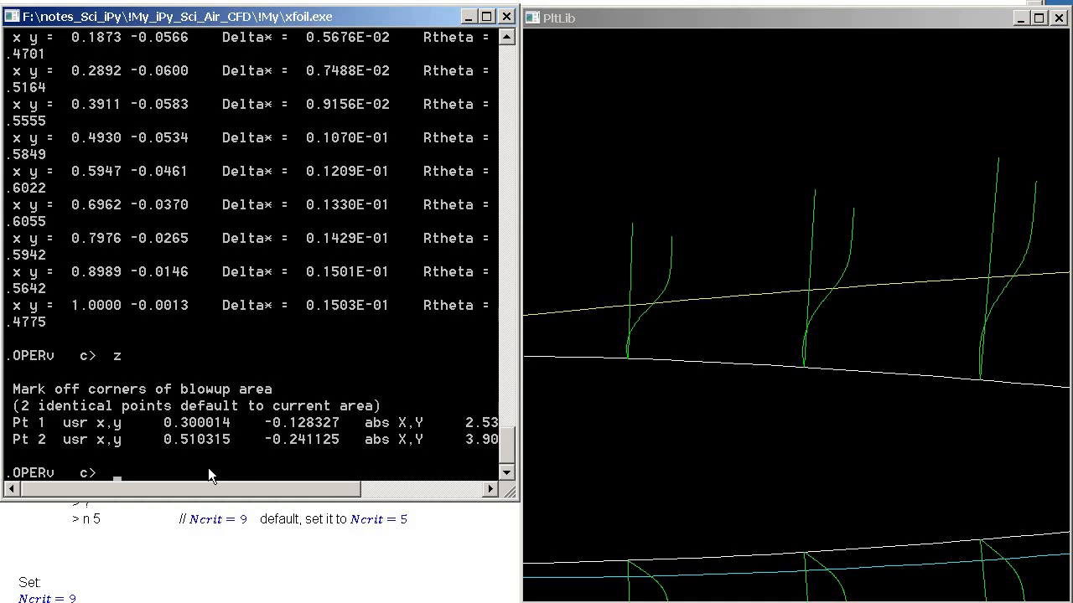
type("u")
key("Return")
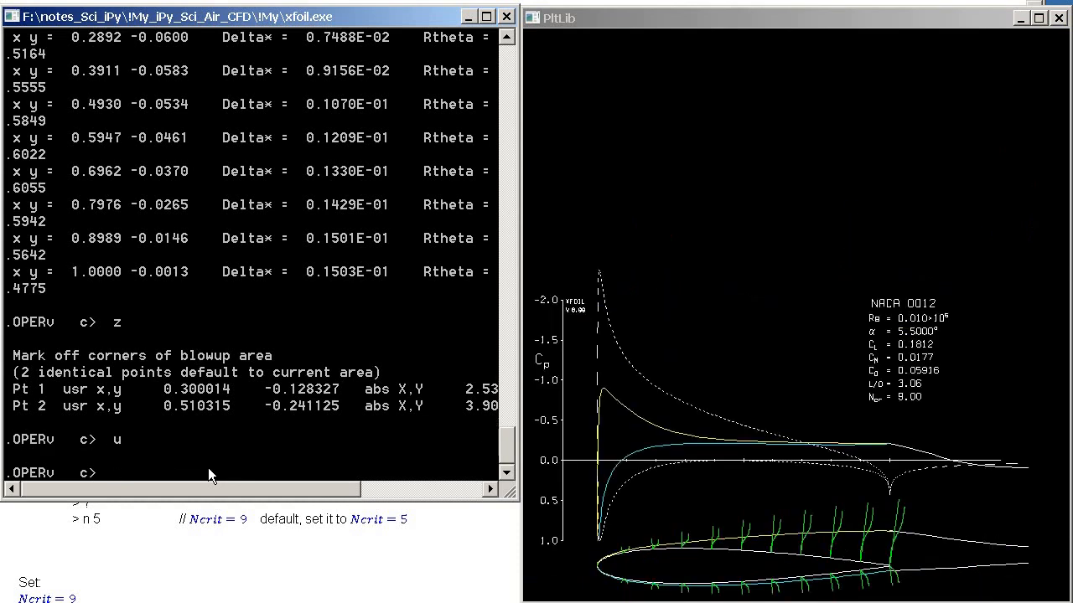
Switch to the notes and compare the Cp curves, boundary-layer profiles and pressure vectors for Ncrit 9, 14 and 5
key("alt+Tab")
scroll(519, 302, "down", 1)
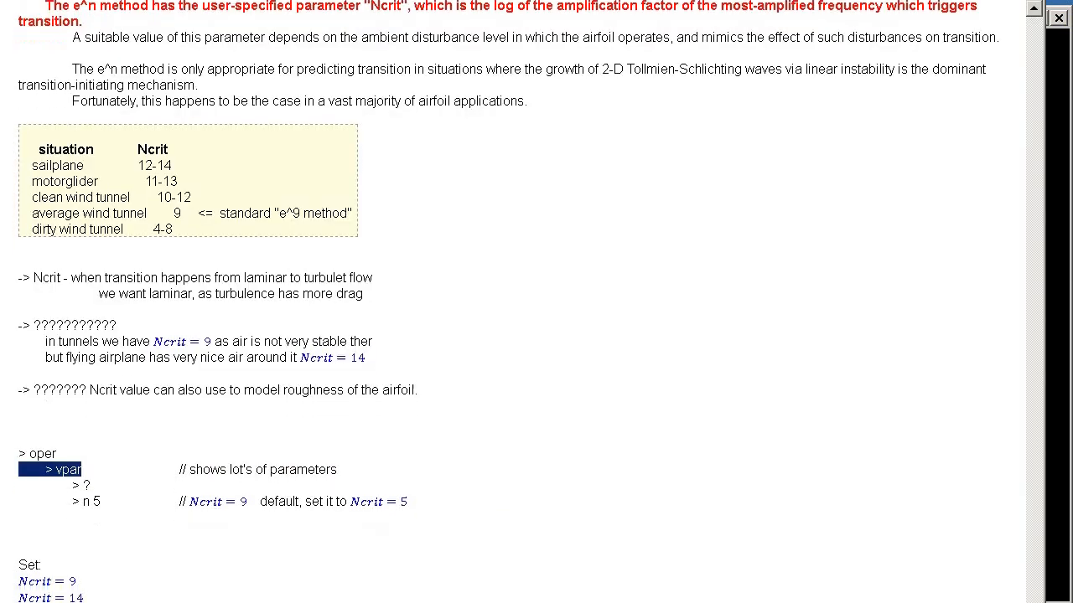
scroll(222, 334, "down", 7)
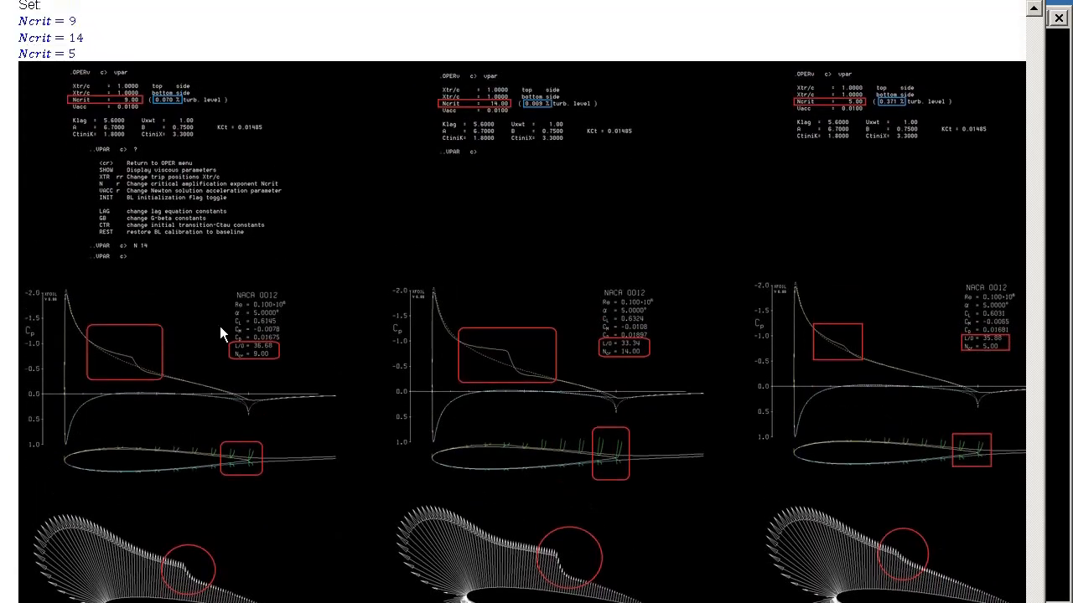
scroll(219, 326, "up", 1)
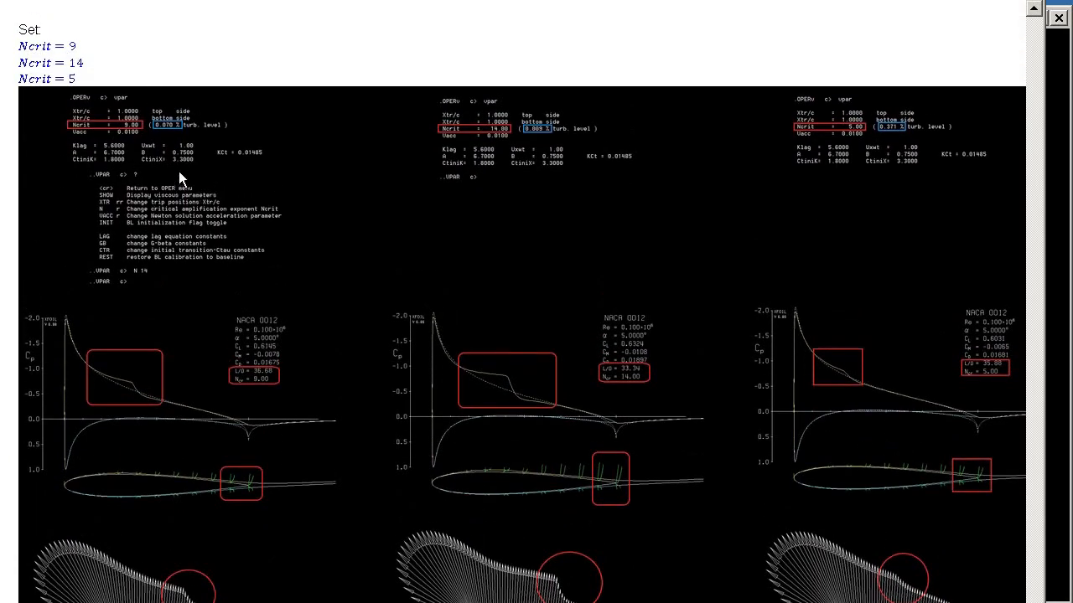
scroll(211, 234, "down", 3)
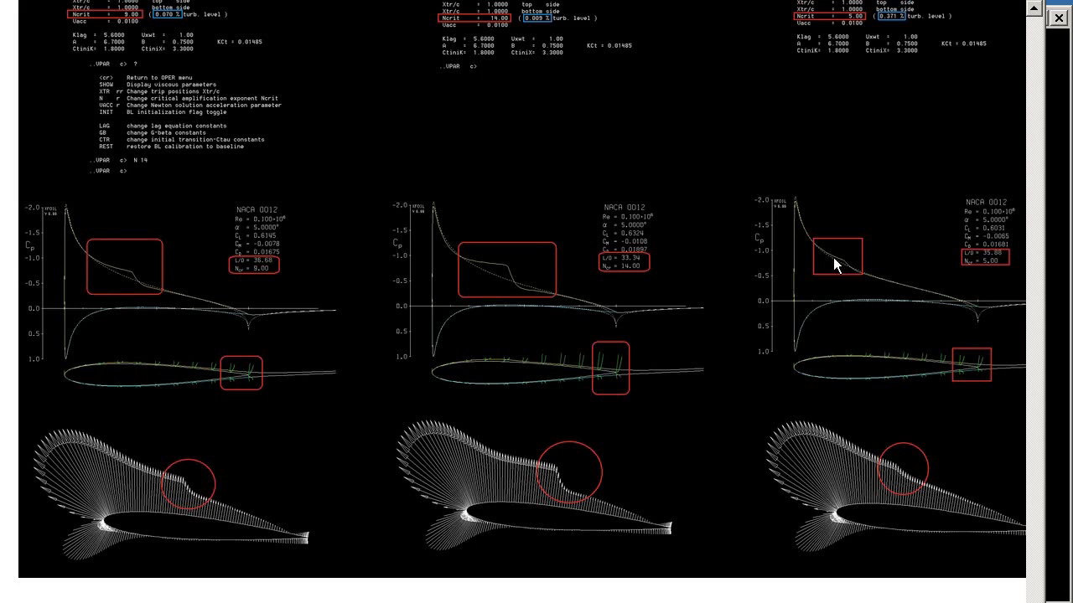
scroll(867, 273, "up", 4)
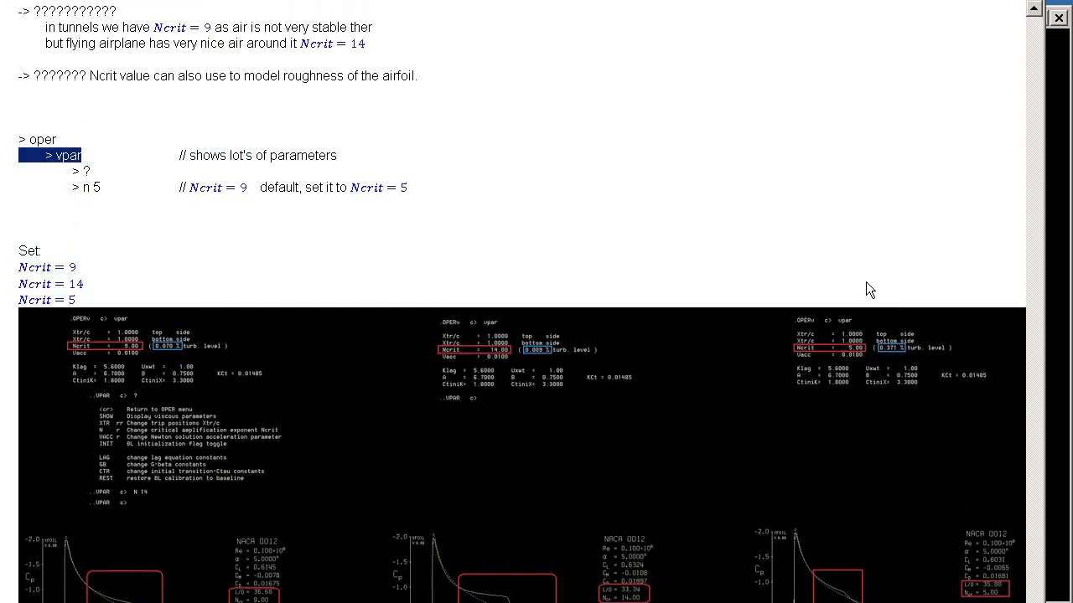
scroll(866, 283, "down", 3)
scroll(865, 291, "down", 3)
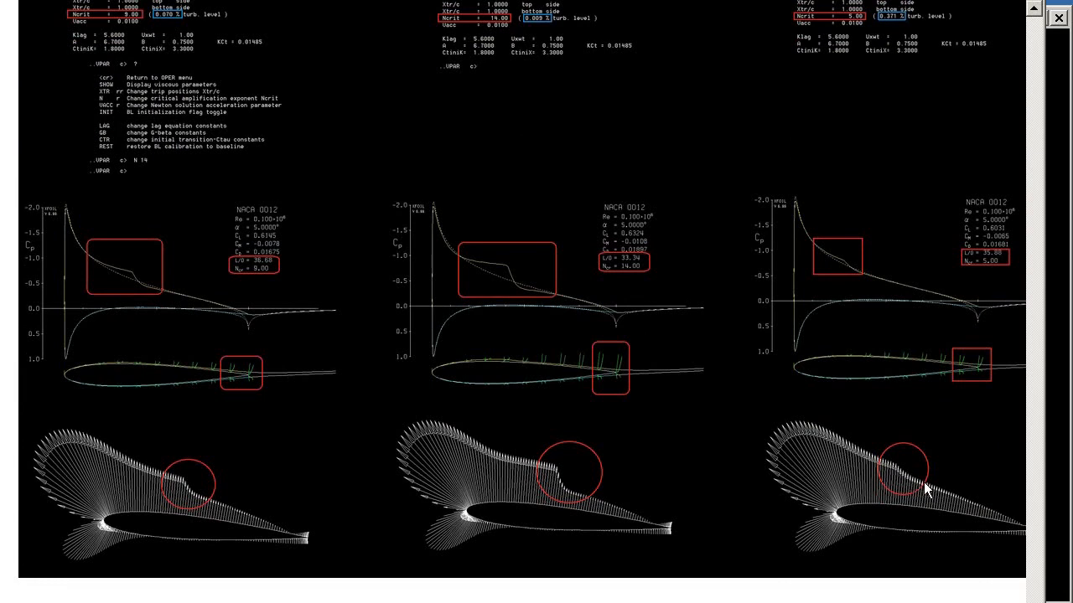
scroll(687, 511, "up", 2)
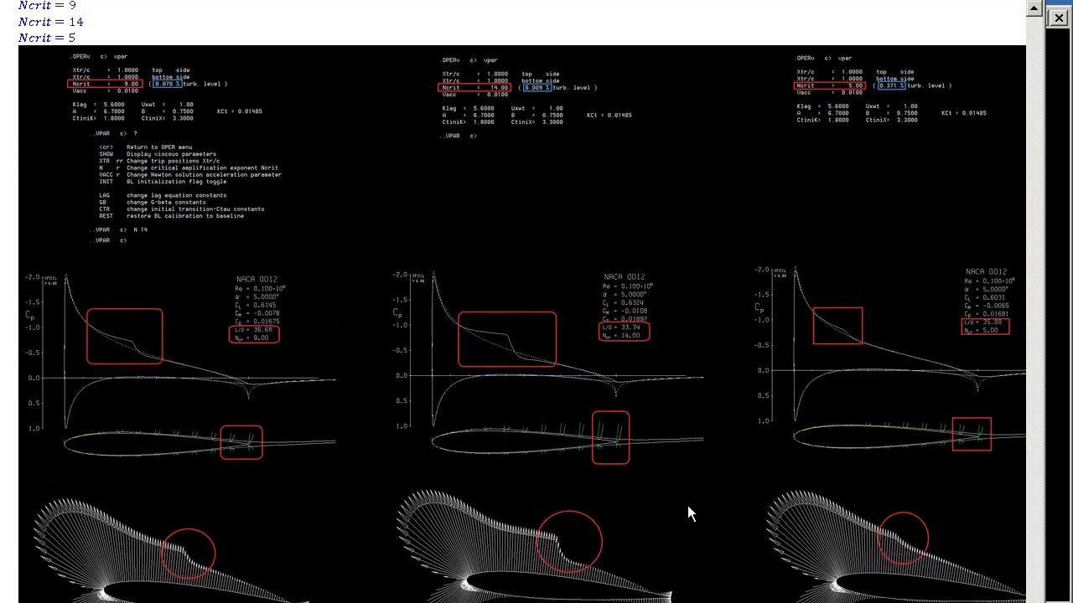
scroll(688, 506, "up", 10)
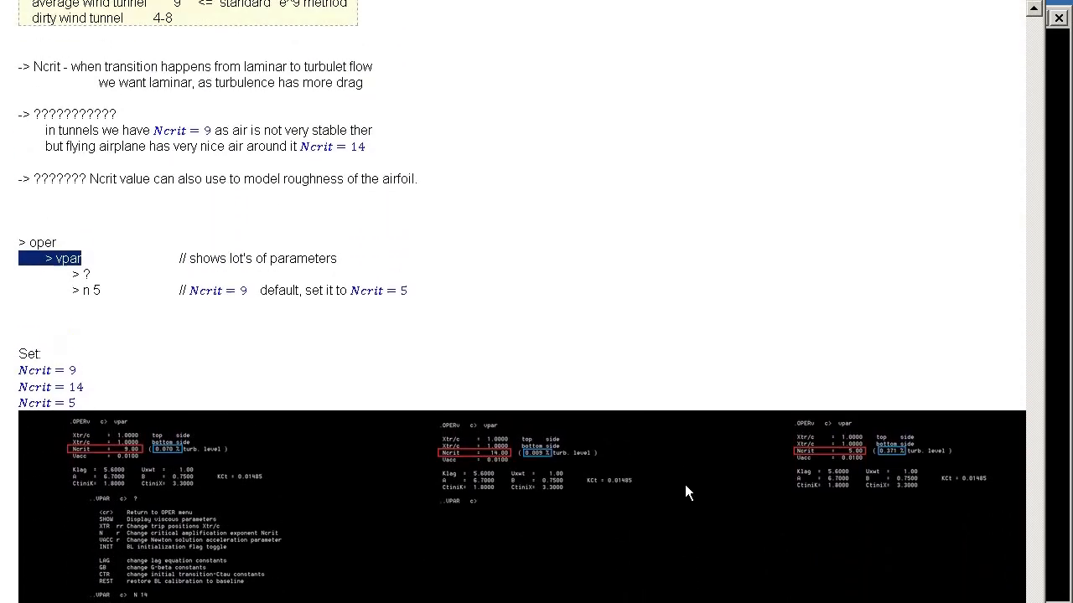
scroll(685, 473, "down", 10)
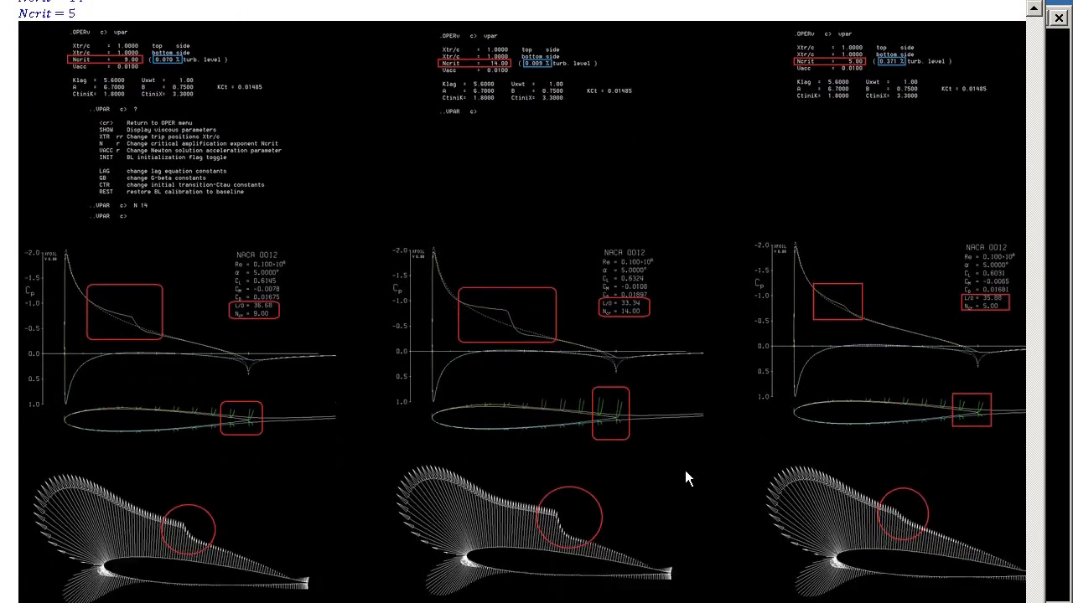
scroll(688, 463, "down", 1)
scroll(690, 457, "up", 12)
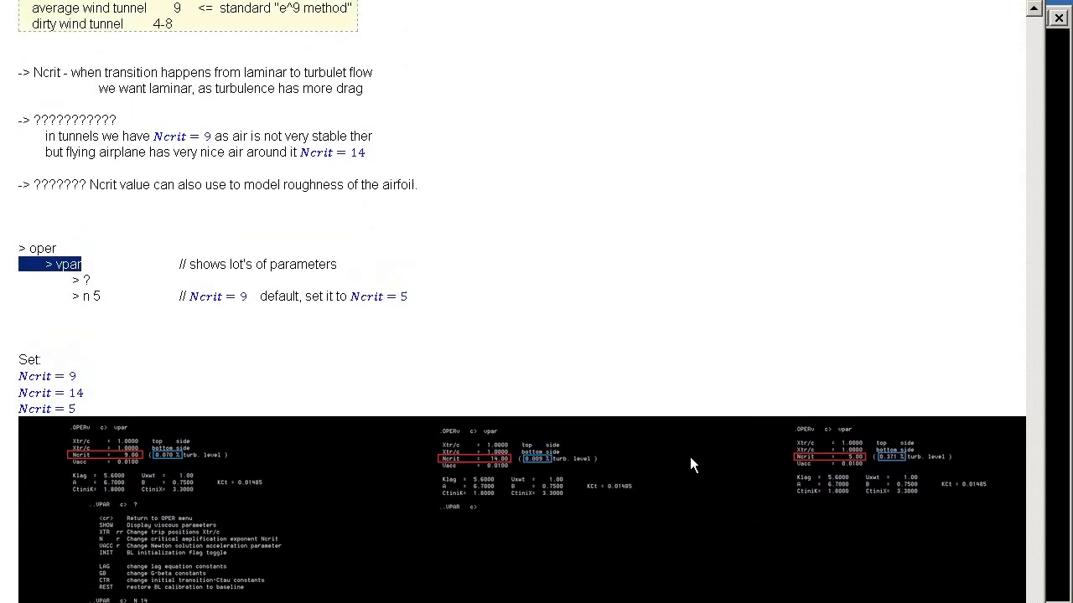
scroll(689, 465, "up", 3)
scroll(690, 465, "down", 5)
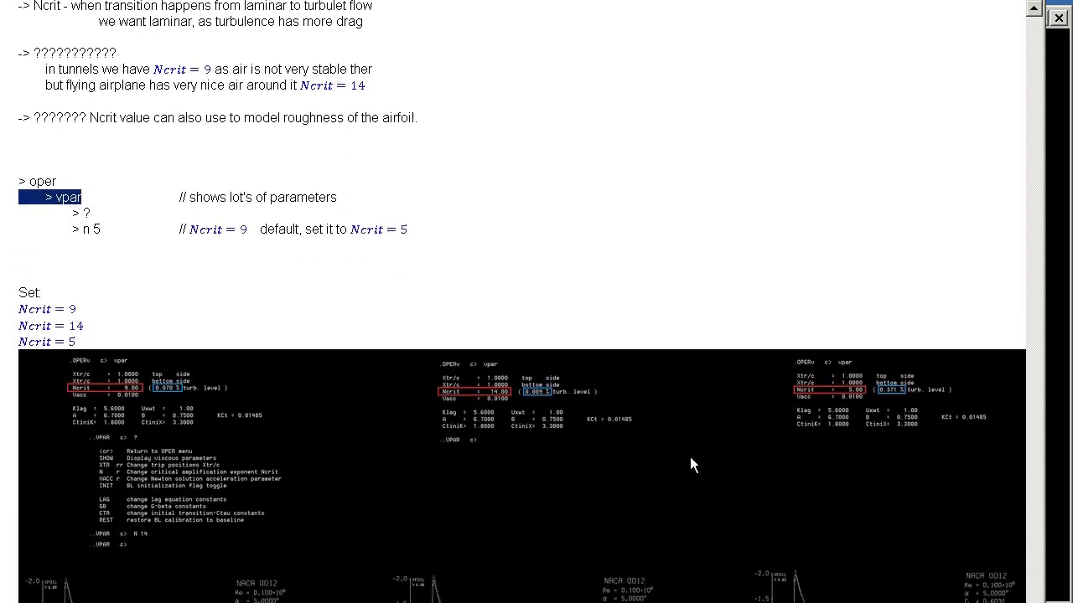
scroll(689, 456, "down", 12)
scroll(692, 461, "up", 6)
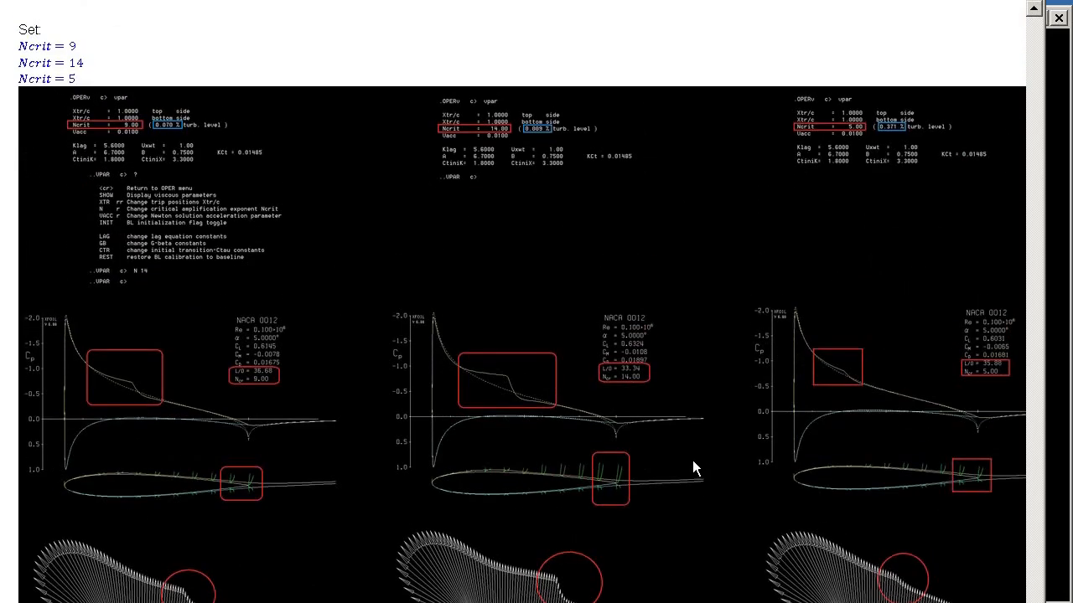
scroll(693, 460, "up", 6)
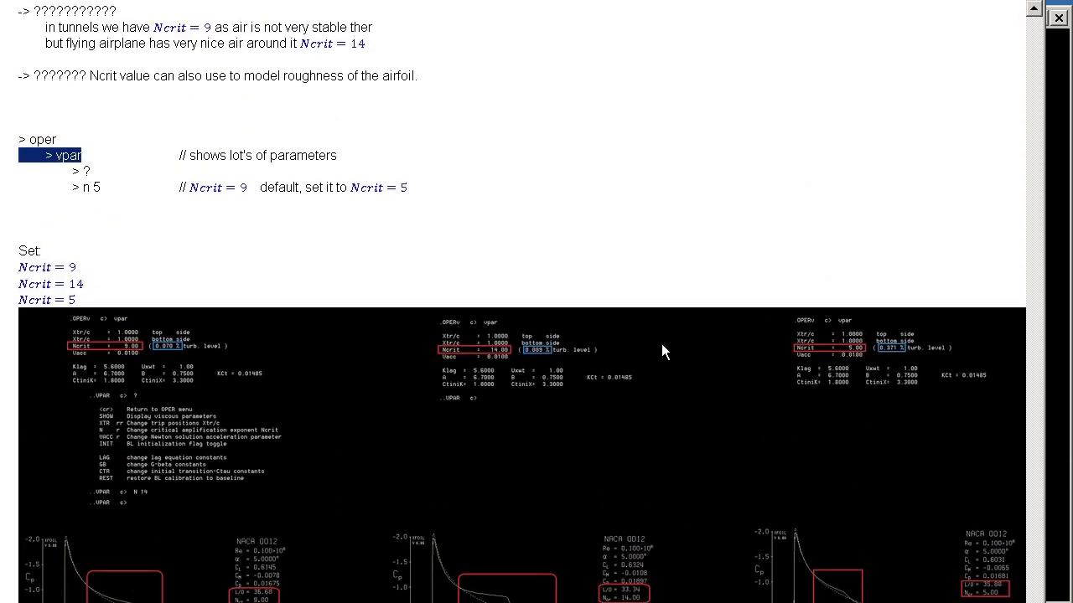
scroll(628, 277, "up", 6)
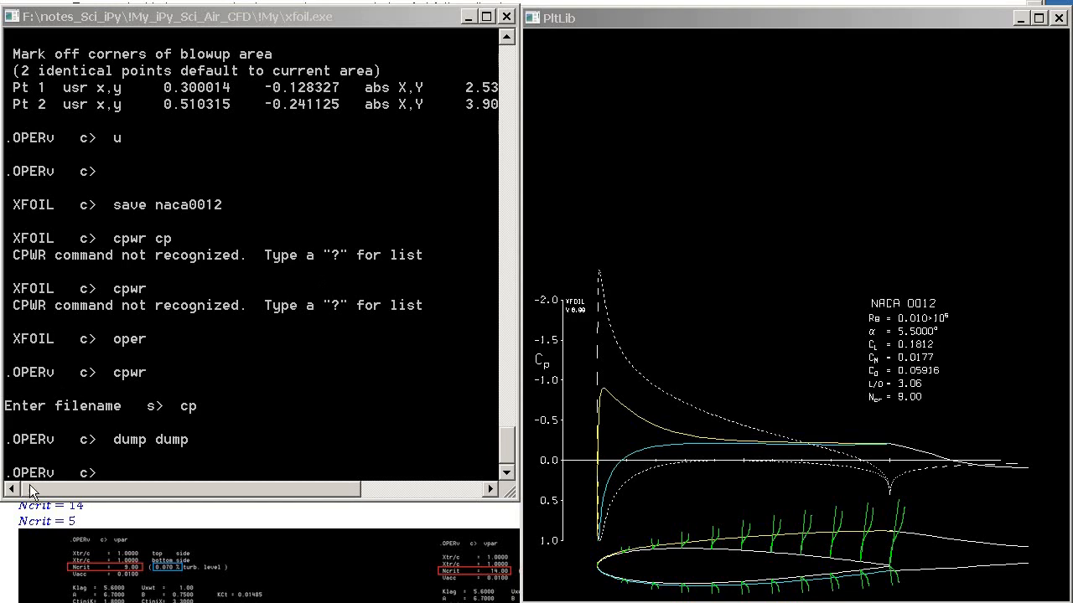
Write the surface pressure distribution of the current operating point to a file named cp with CPWR
left_click(181, 468)
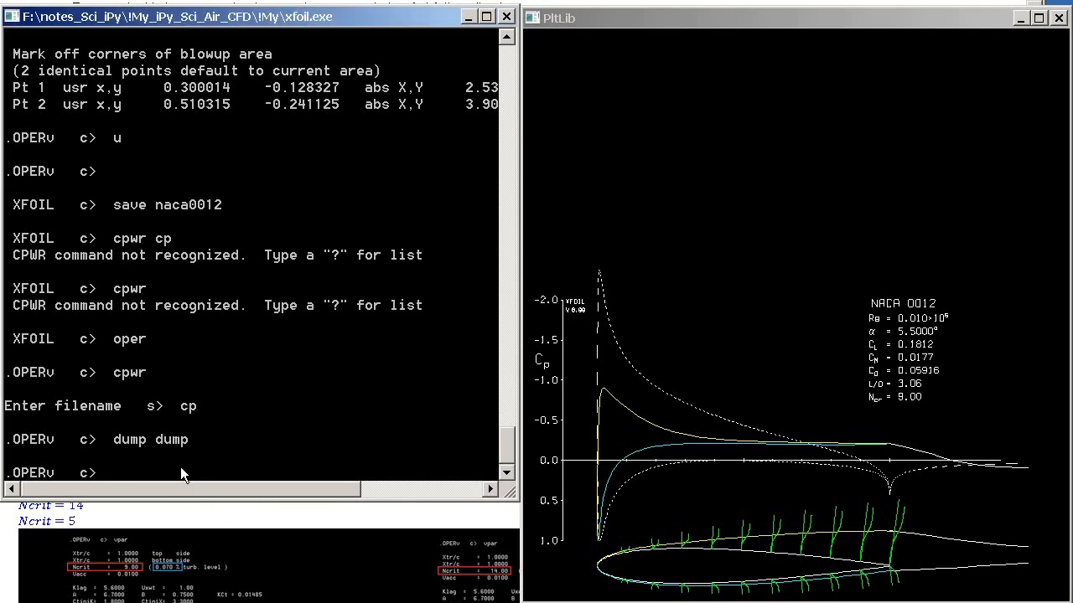
type("cpwr")
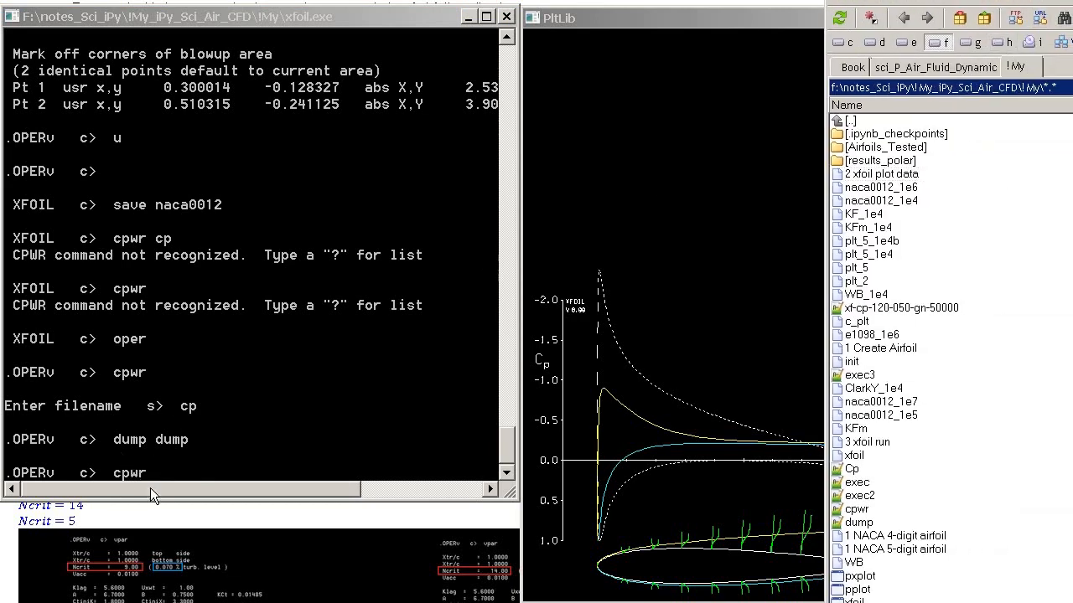
left_click(185, 475)
type("c")
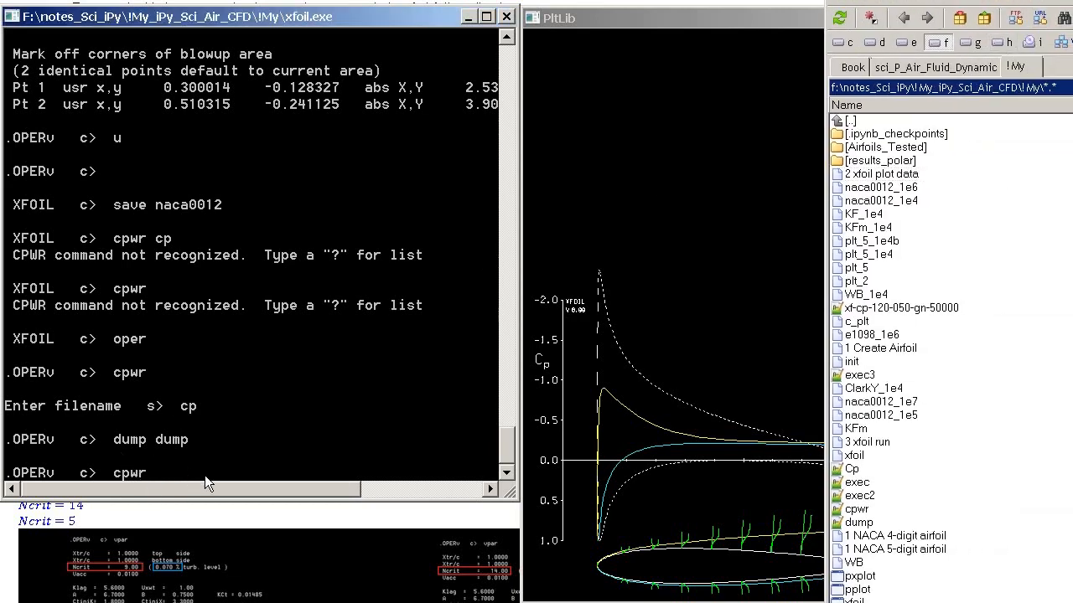
type("p")
key("Return")
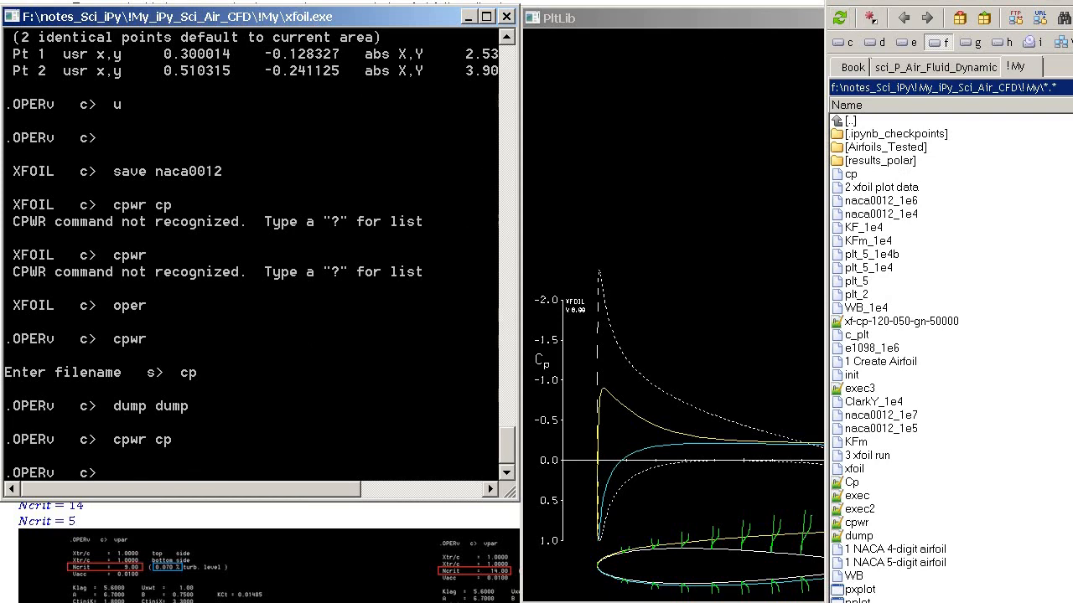
Write the boundary-layer data of the current operating point to a file named dump with DUMP
left_click_drag(846, 5, 1055, 0)
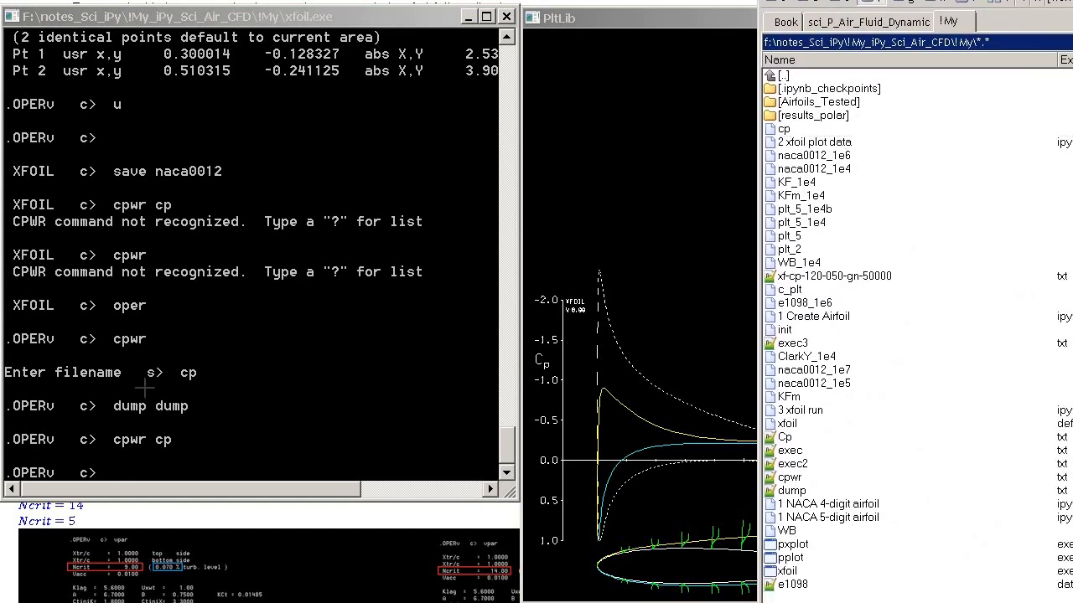
left_click(191, 473)
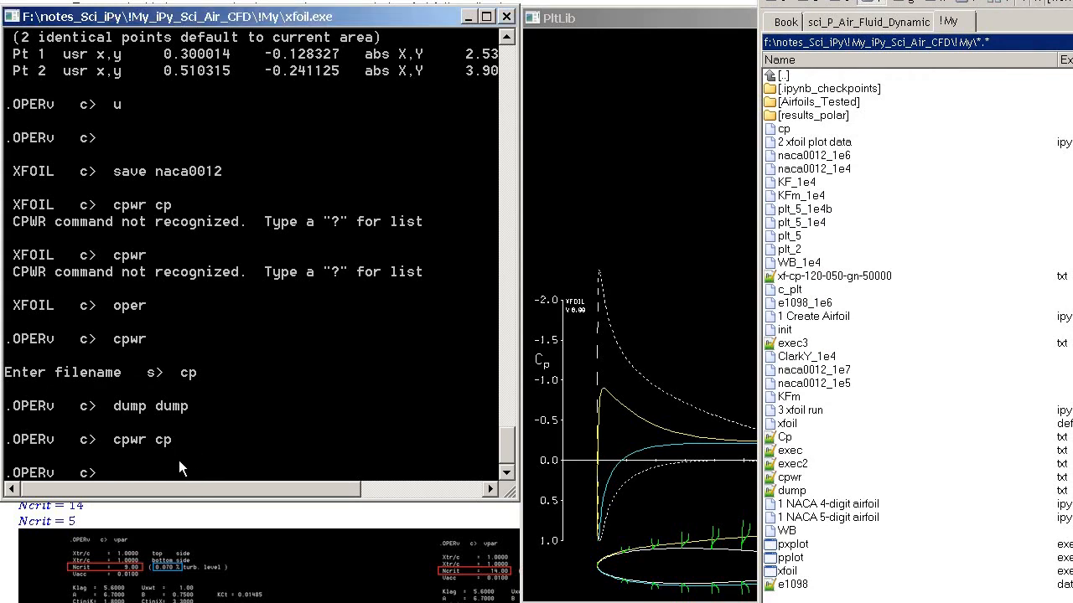
type("dump dump")
key("Return")
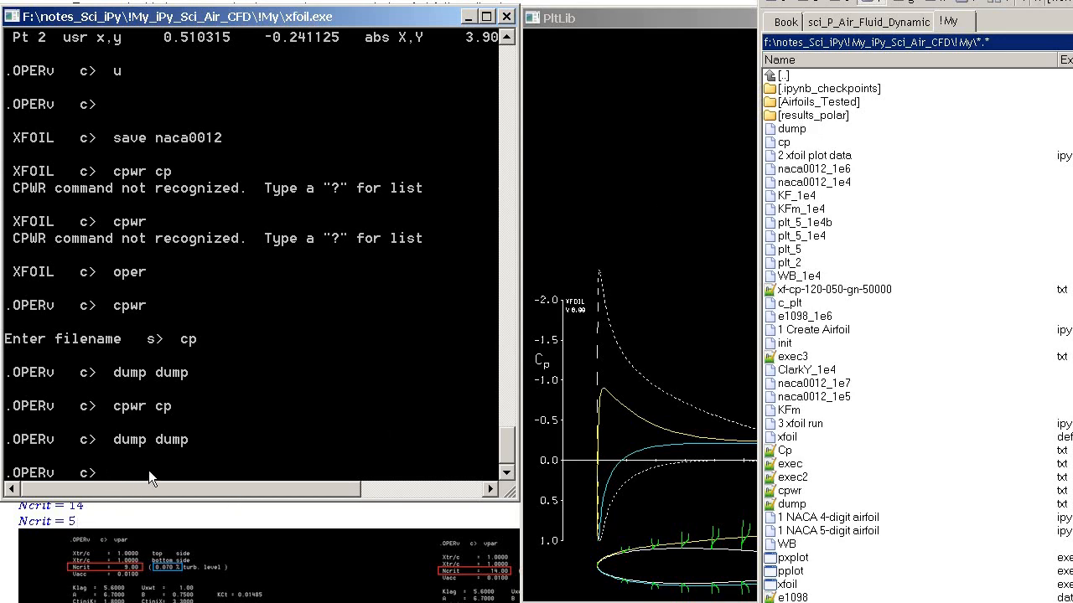
Leave the OPER level and save the airfoil coordinates to a file named naca0012
key("Return")
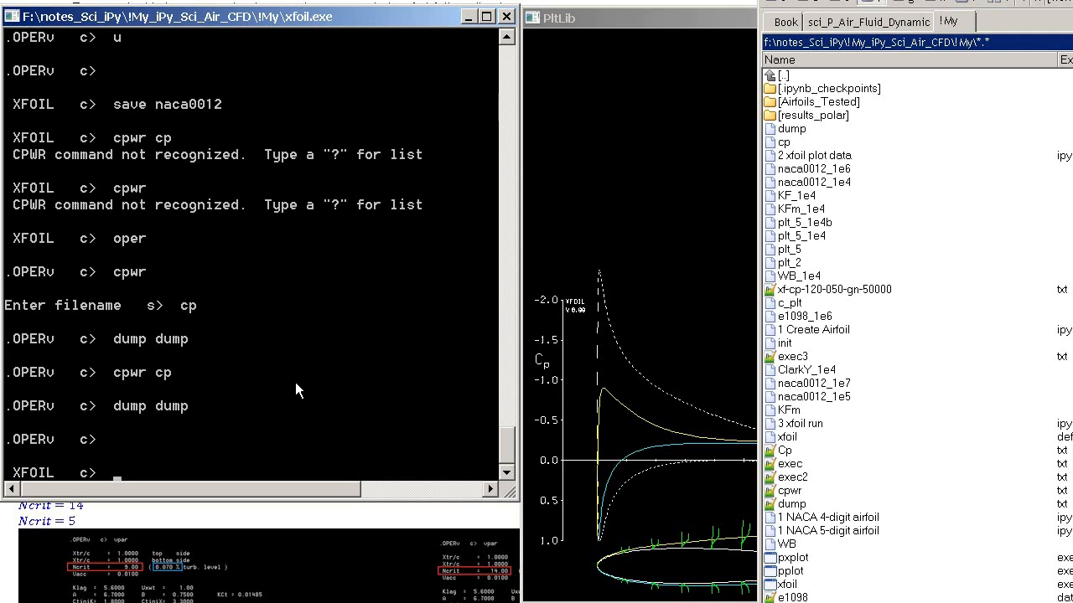
type("save")
left_click(700, 214)
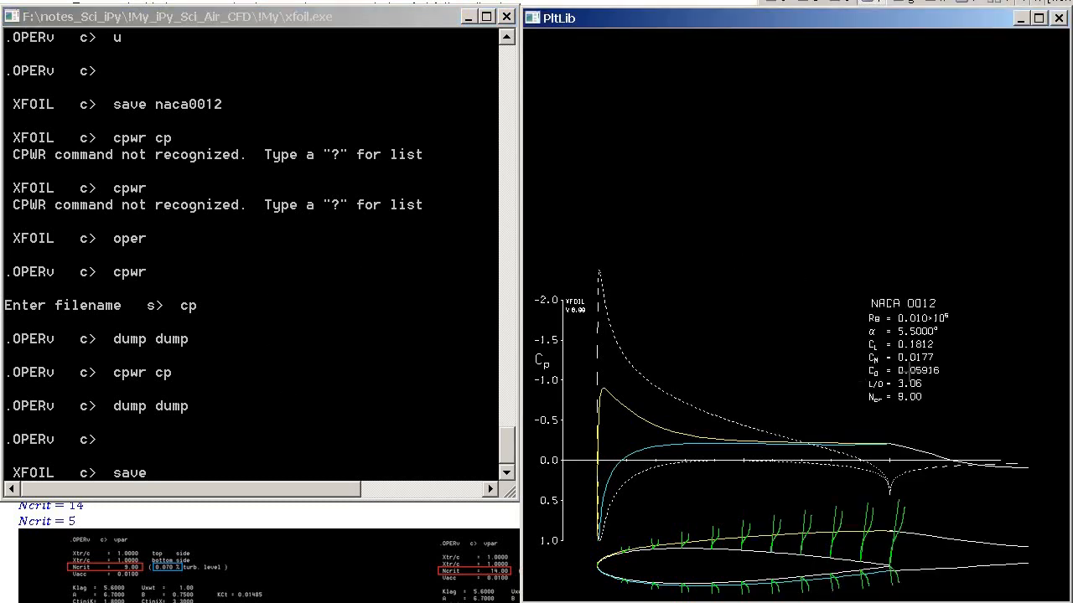
left_click(417, 256)
left_click(766, 109)
key("alt+Tab")
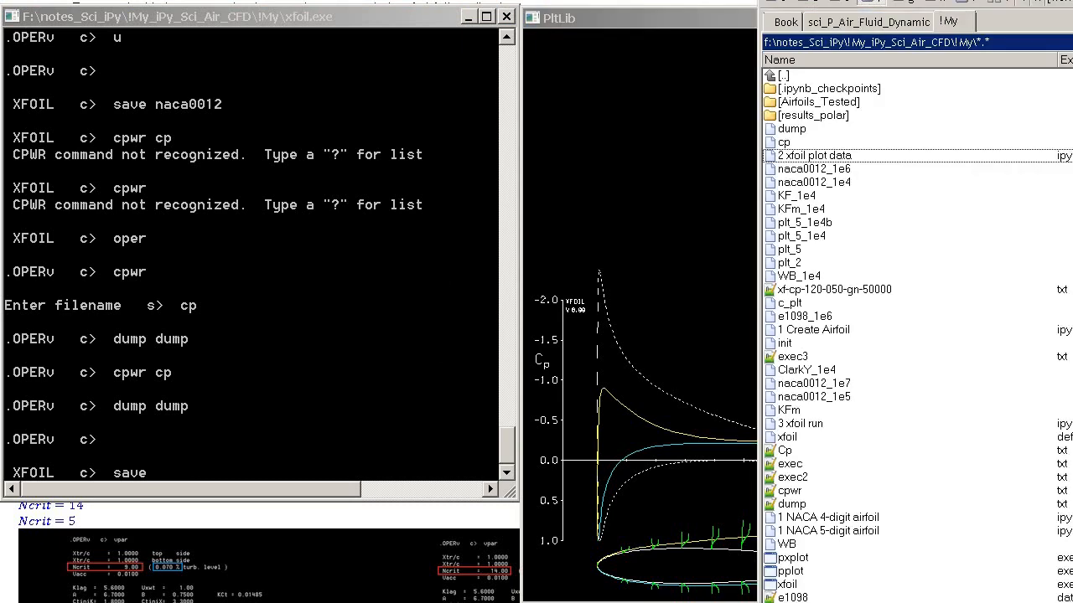
key("alt+Tab")
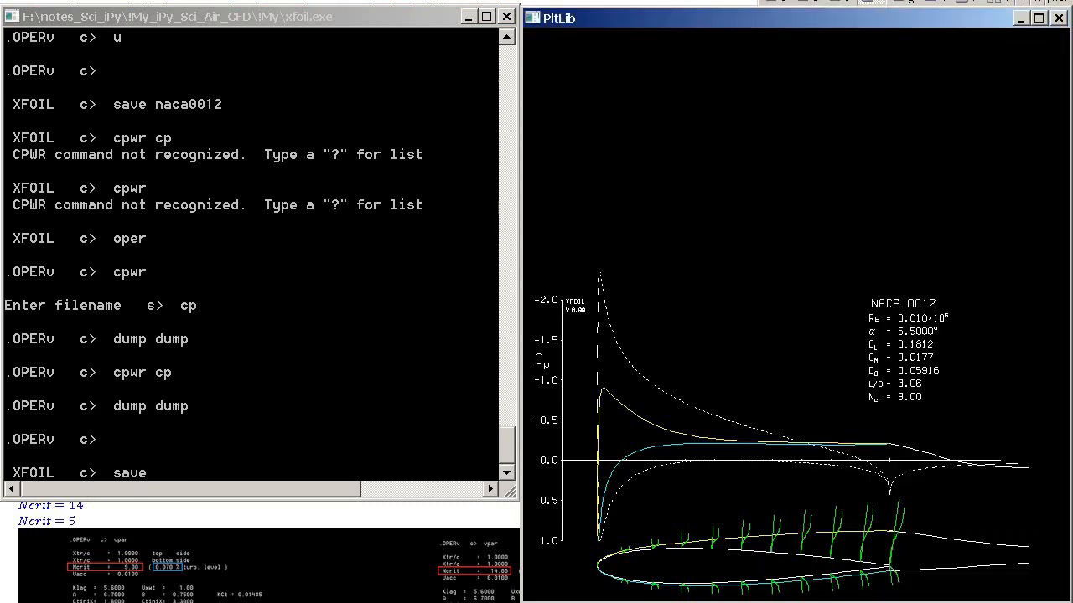
key("alt+Tab")
left_click(195, 472)
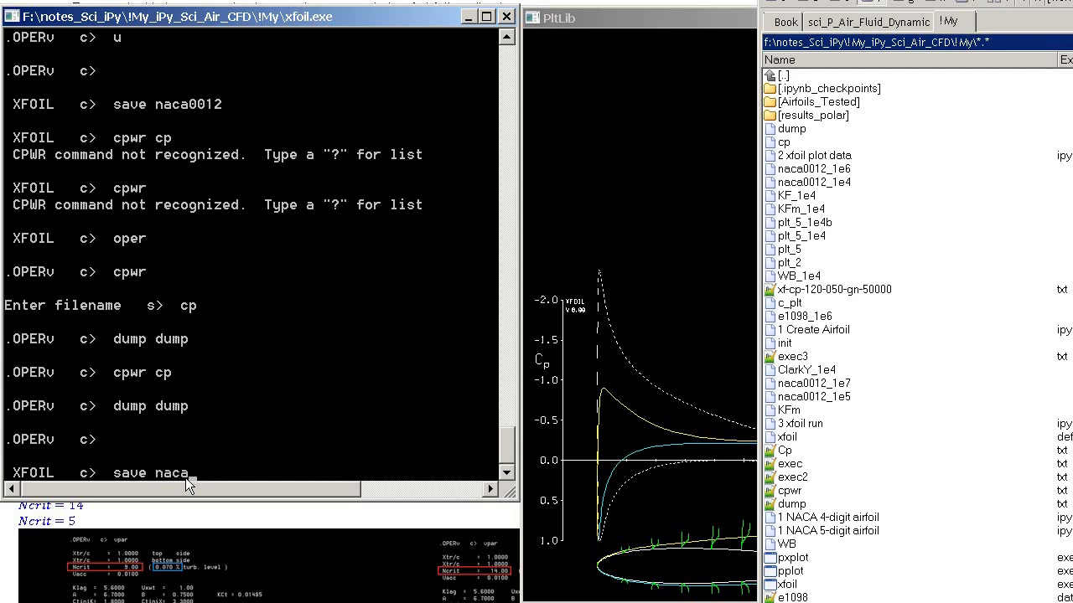
type("save naca0012")
key("Return")
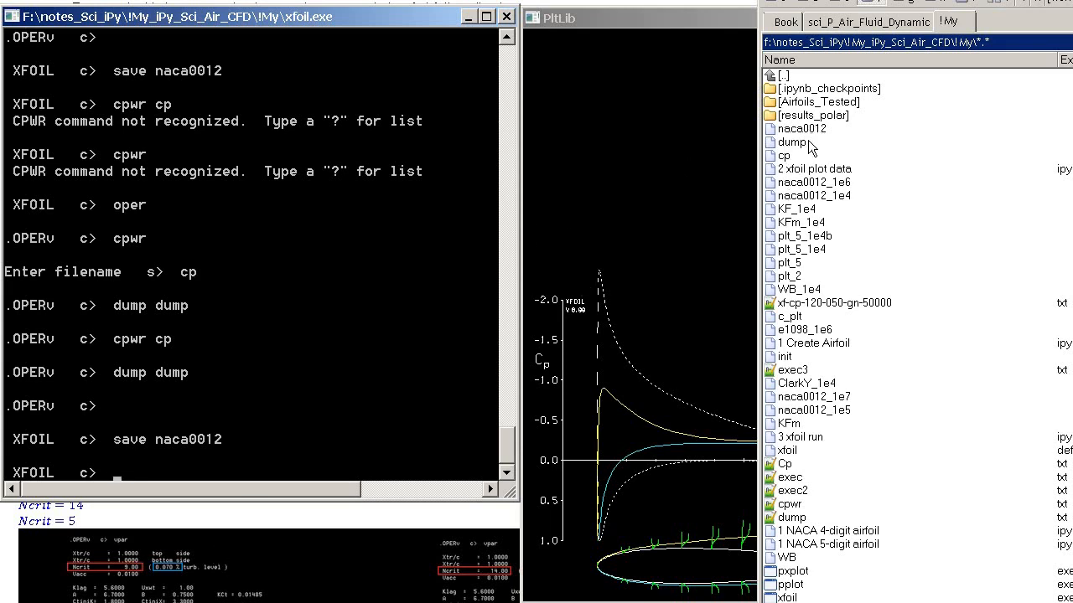
View the contents of the exported cp file, look through its x, y and Cp columns, and close it
left_click(800, 157)
key("F3")
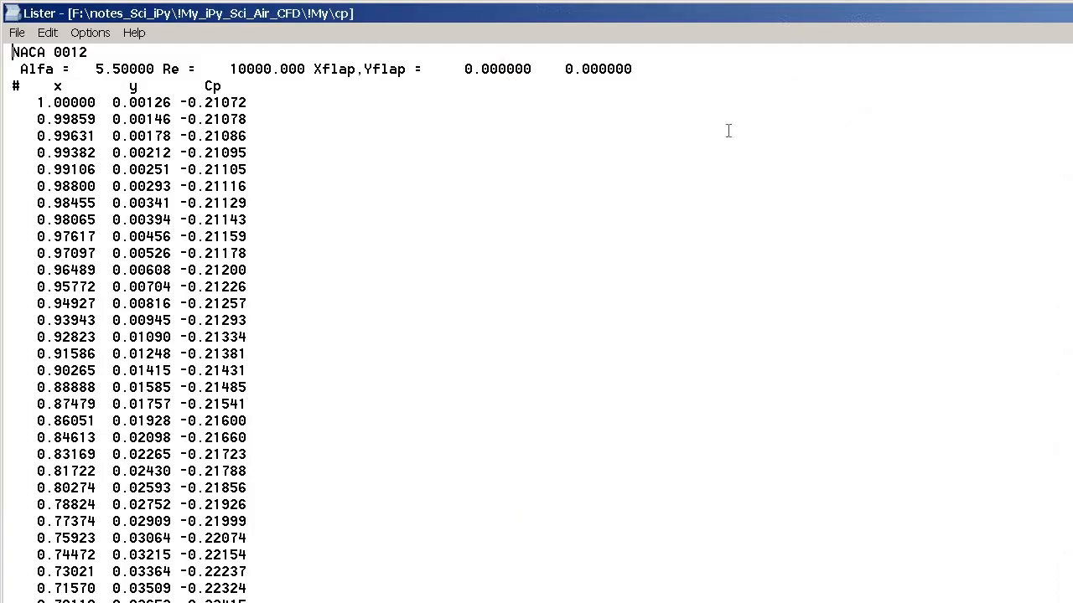
scroll(536, 335, "down", 4)
scroll(537, 335, "up", 4)
key("Escape")
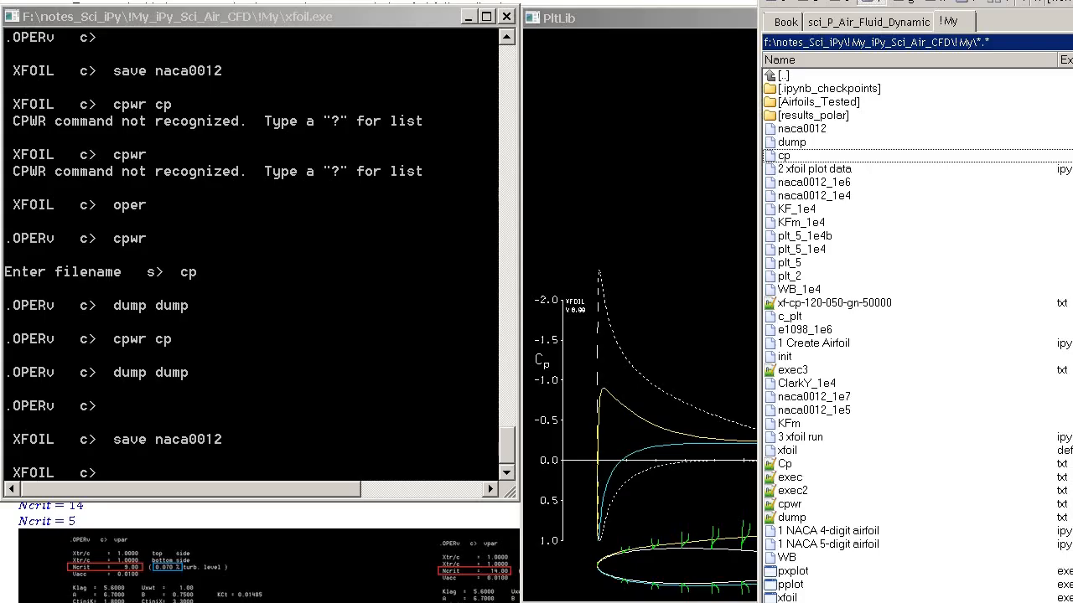
View the contents of the exported dump and naca0012 files one after the other, closing each
left_click(793, 142)
key("F3")
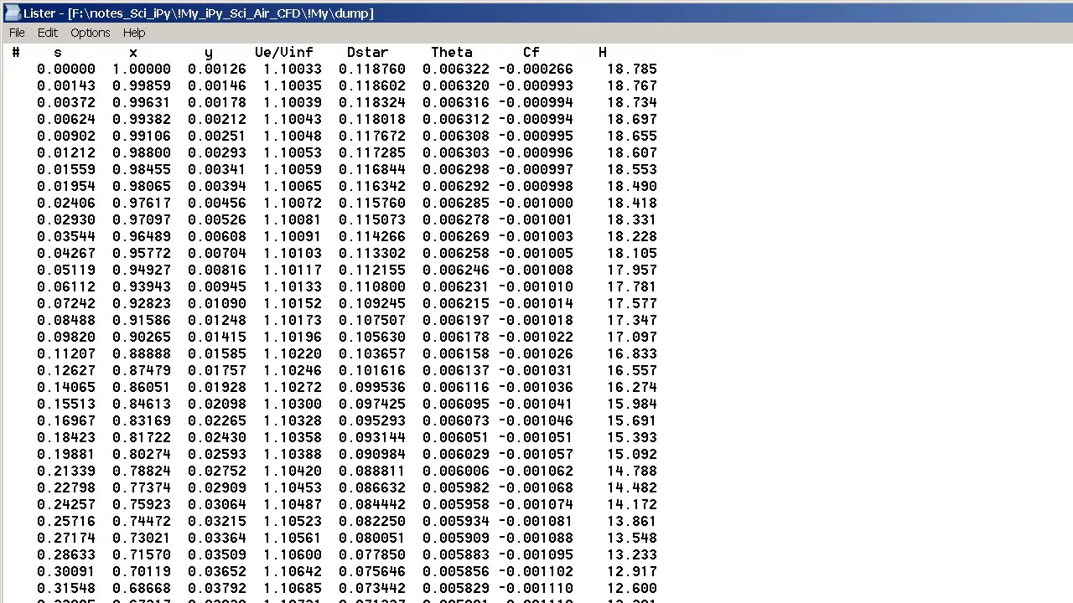
key("Escape")
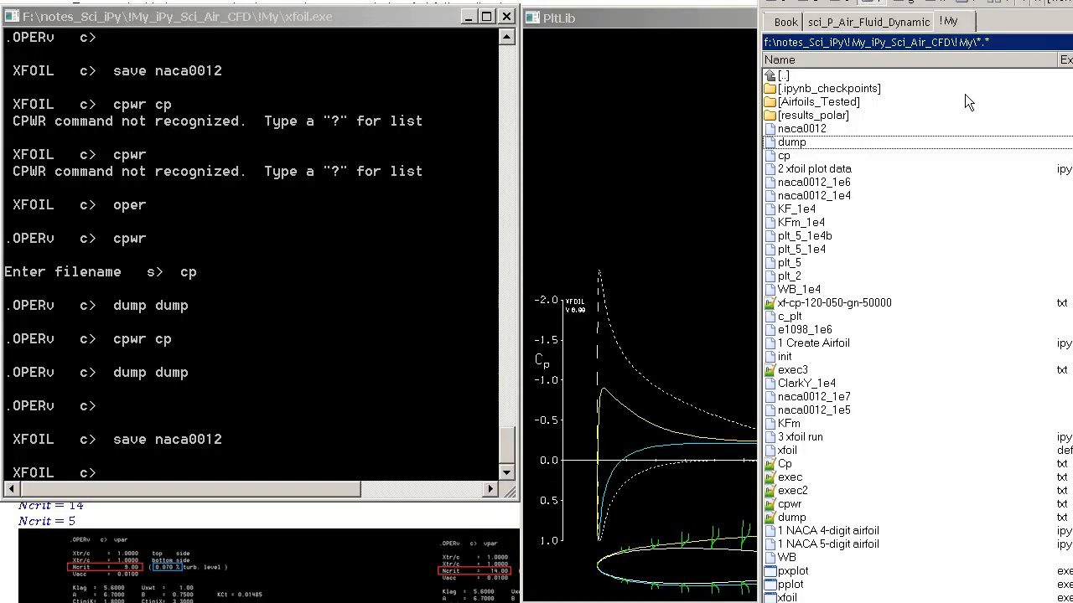
left_click(835, 127)
key("F3")
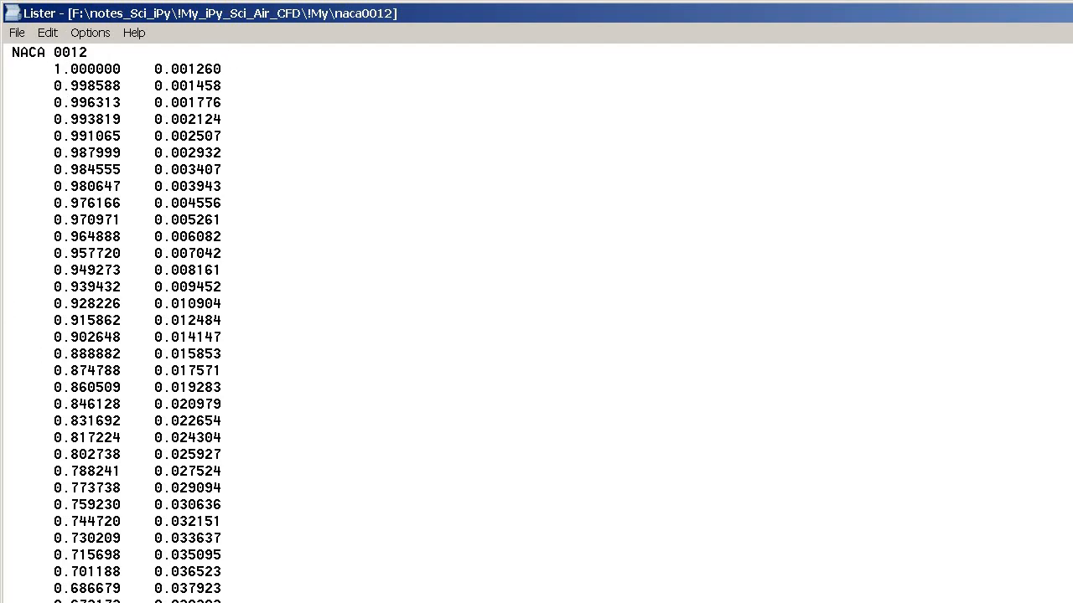
key("Escape")
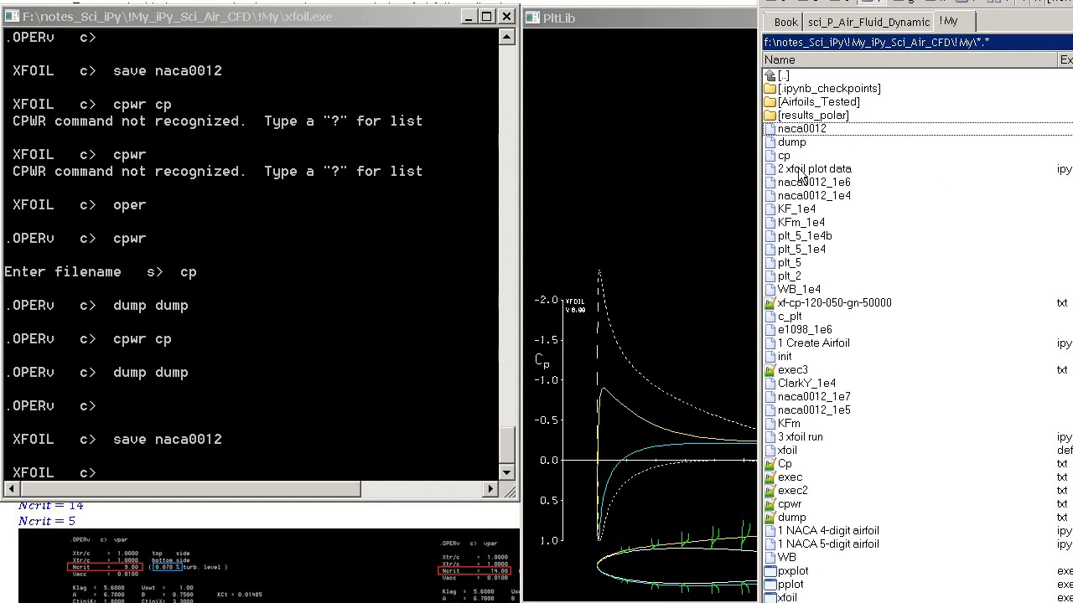
Switch to the Jupyter notebook "2 xfoil plot data" and review the cell that loads cpwr.txt into DB, along with its array output
left_click(785, 158)
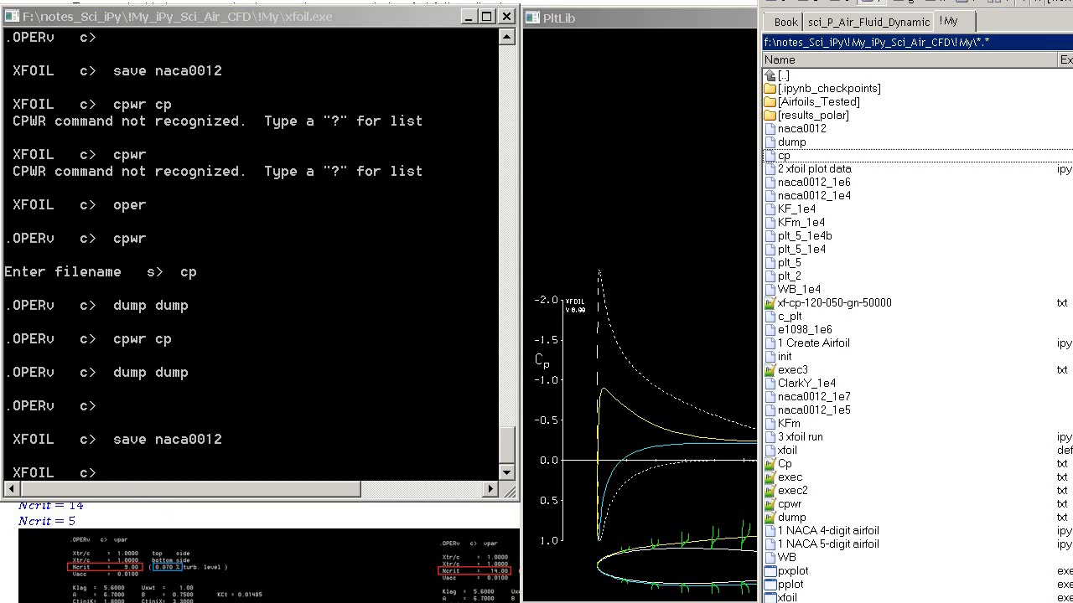
key("alt+Tab")
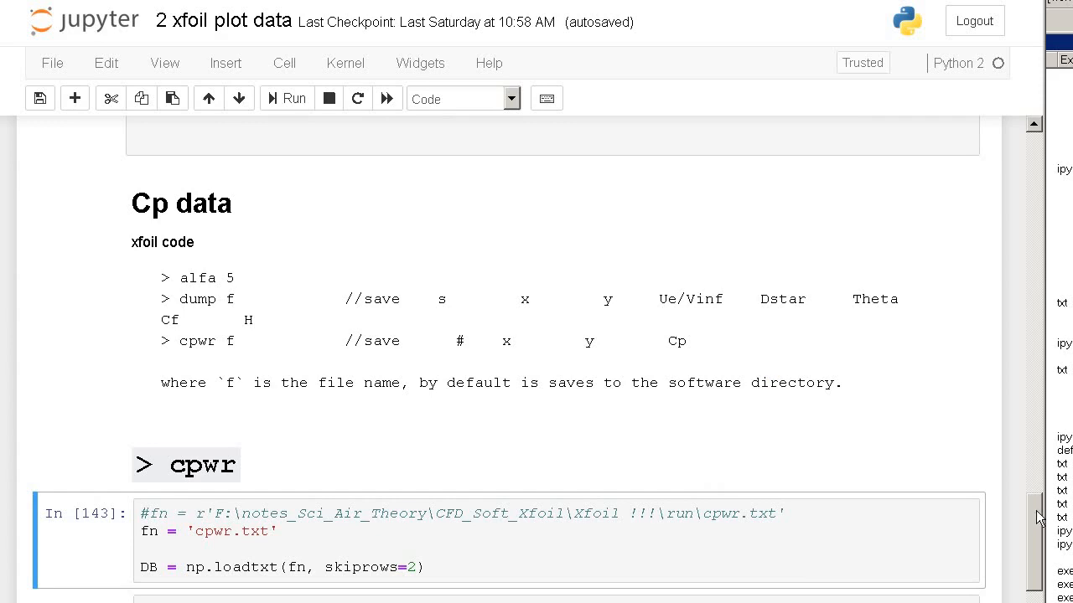
left_click_drag(1039, 520, 1042, 551)
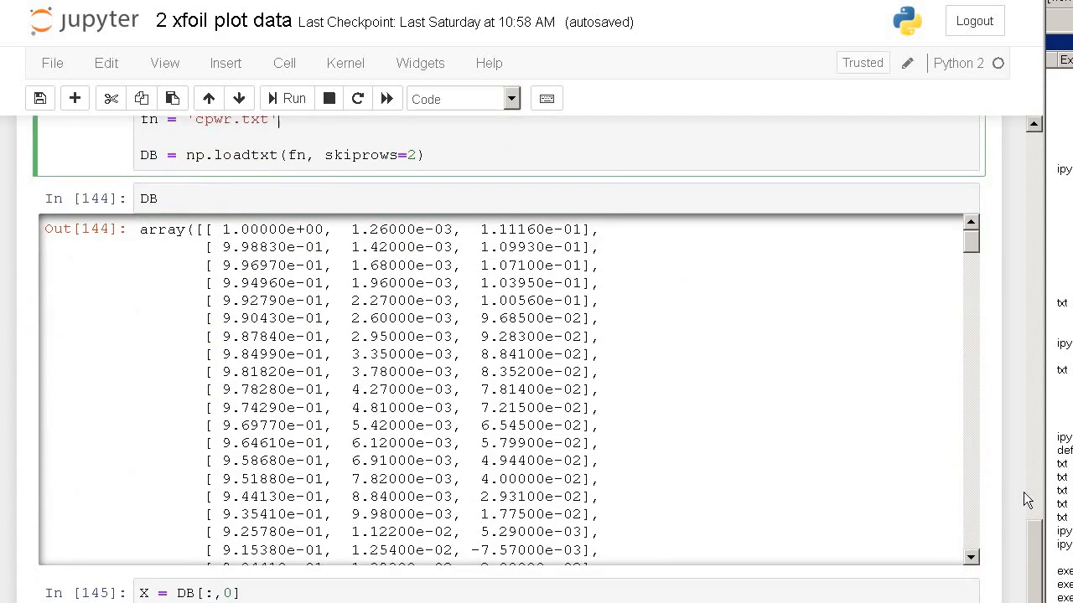
scroll(1023, 492, "up", 3)
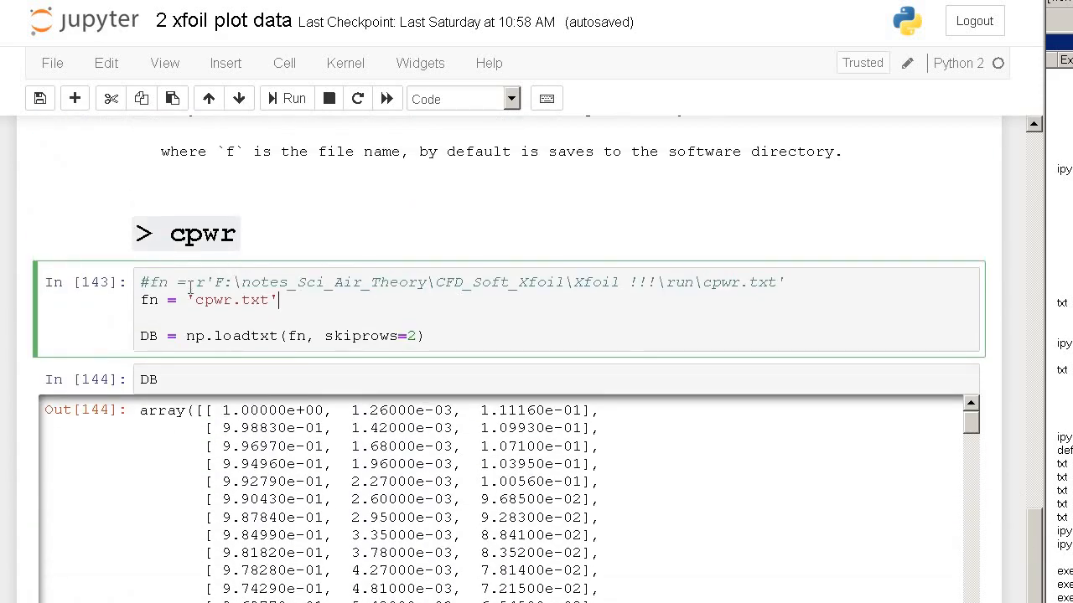
left_click_drag(198, 301, 265, 365)
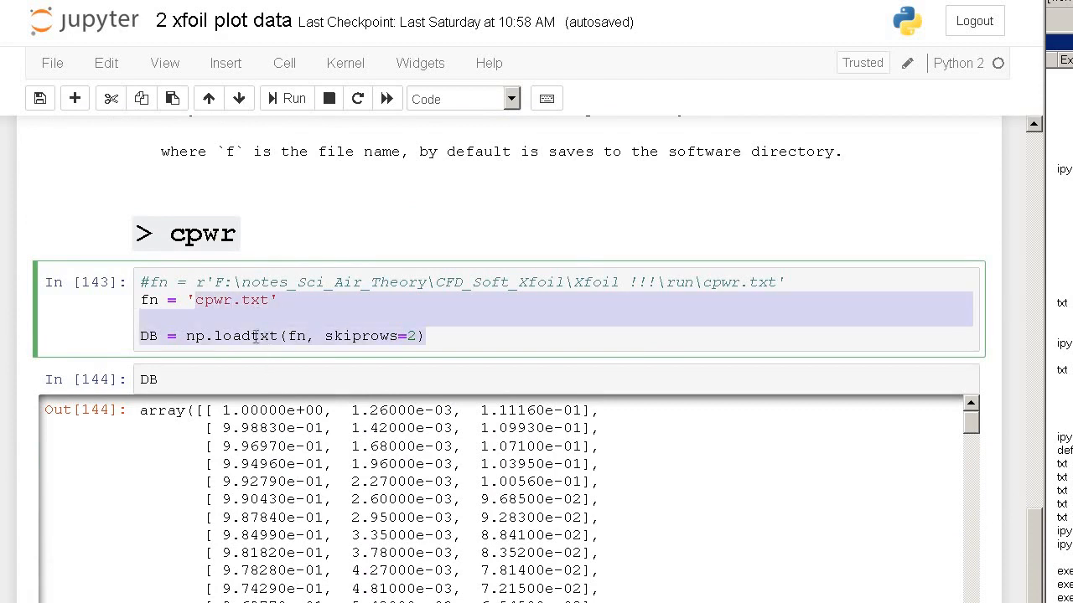
left_click(187, 336)
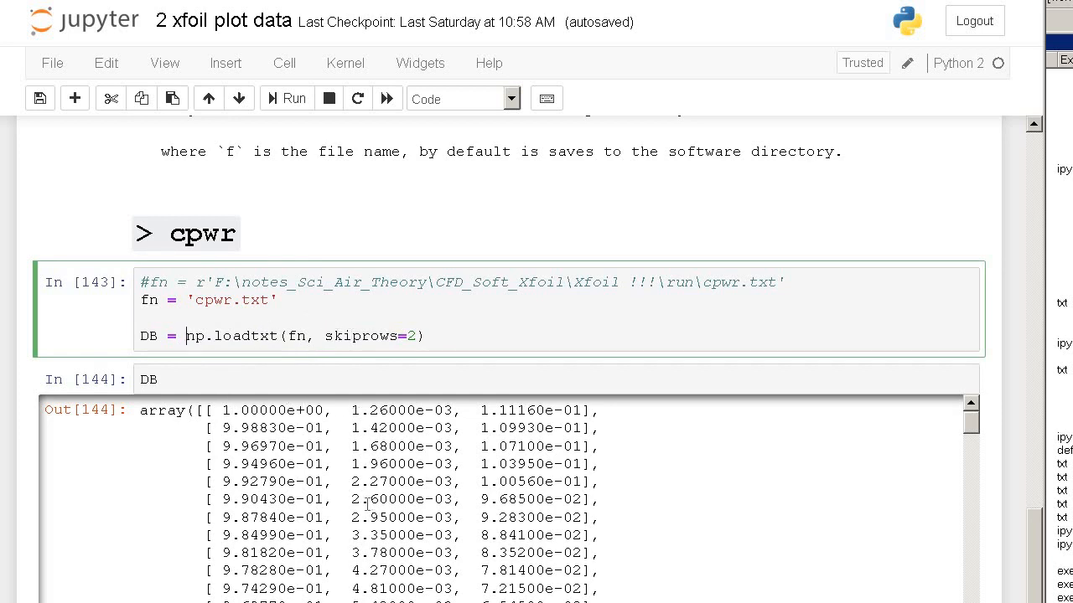
scroll(367, 503, "down", 4)
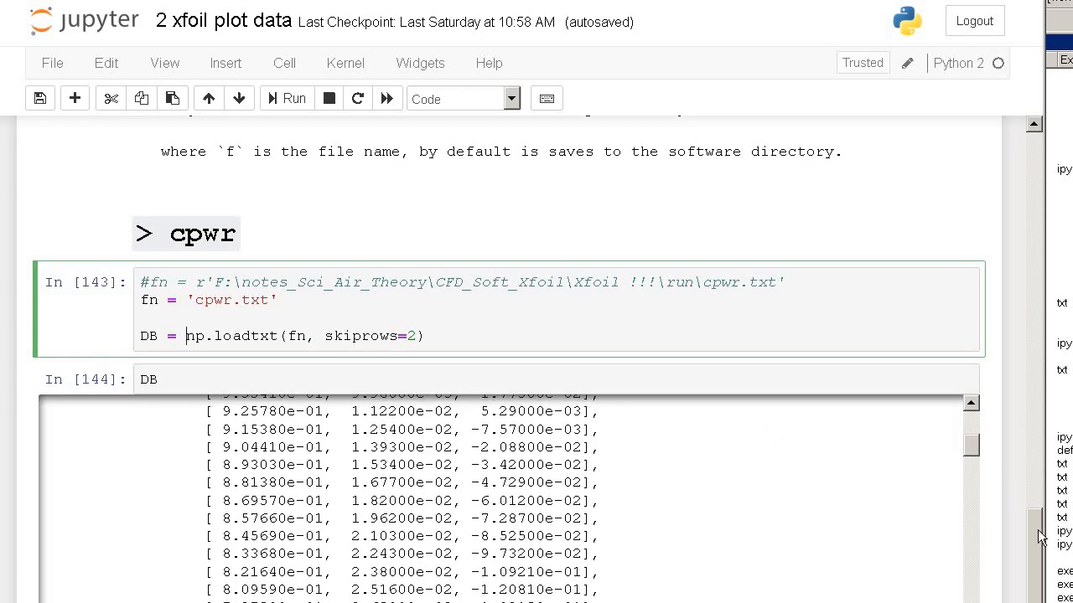
Review the cells that assign the X, Y and Cp columns and plot the airfoil outline
scroll(1039, 537, "down", 6)
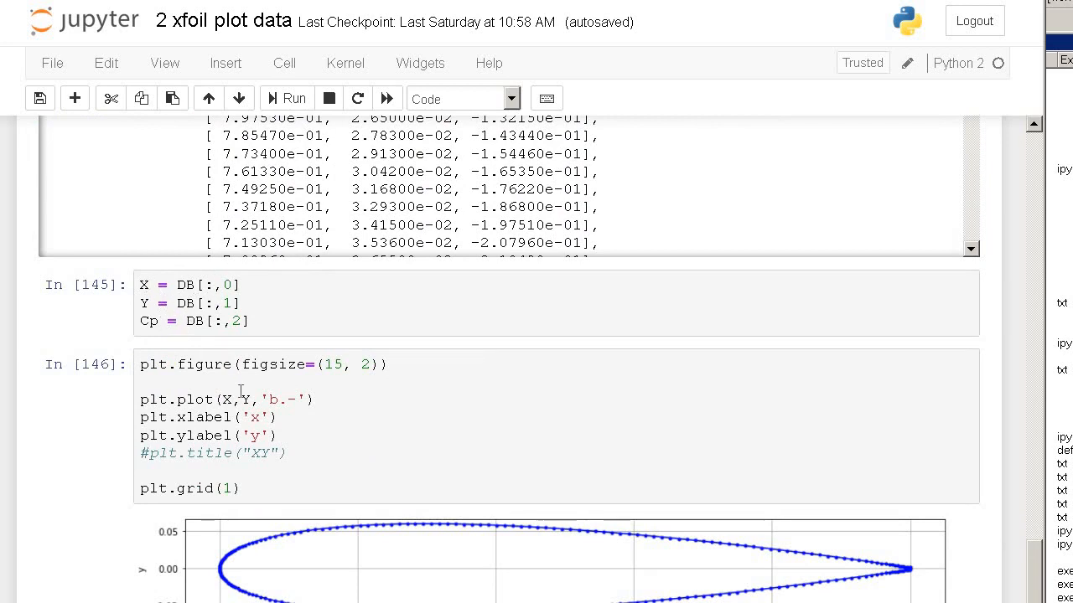
scroll(241, 391, "down", 4)
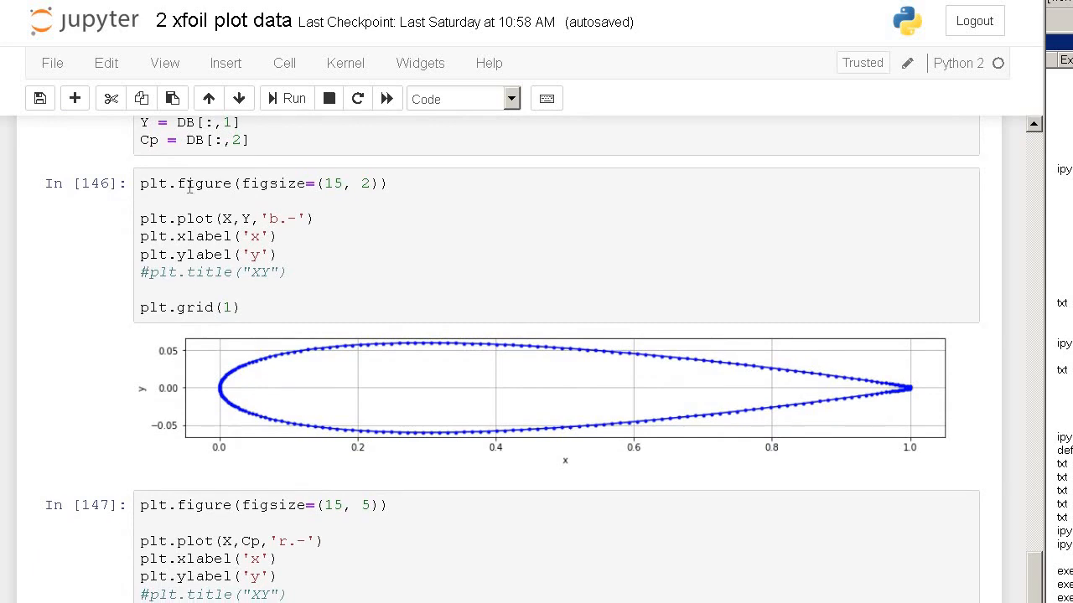
left_click(188, 184)
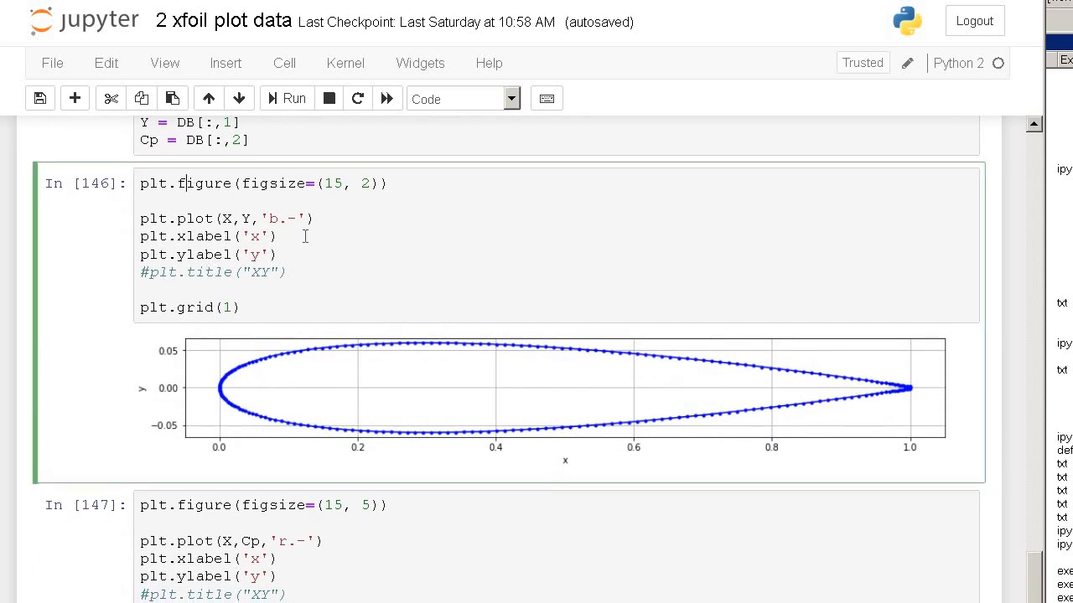
scroll(305, 237, "up", 2)
scroll(318, 379, "down", 2)
scroll(680, 356, "down", 4)
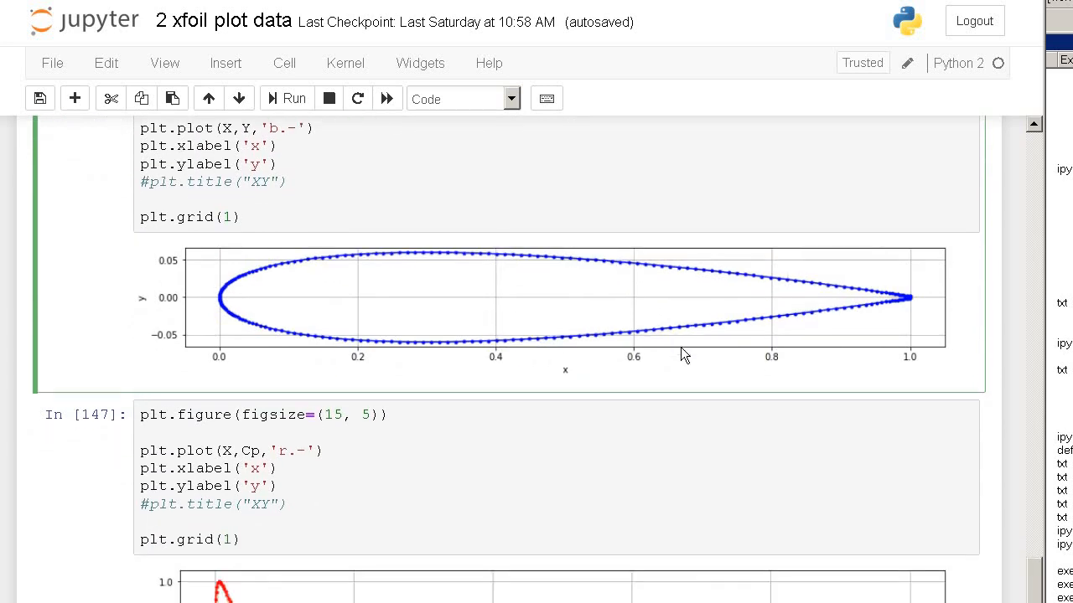
scroll(298, 344, "up", 2)
Examine the plot of Cp against x and compare it with the airfoil outline plot above it
scroll(243, 442, "down", 4)
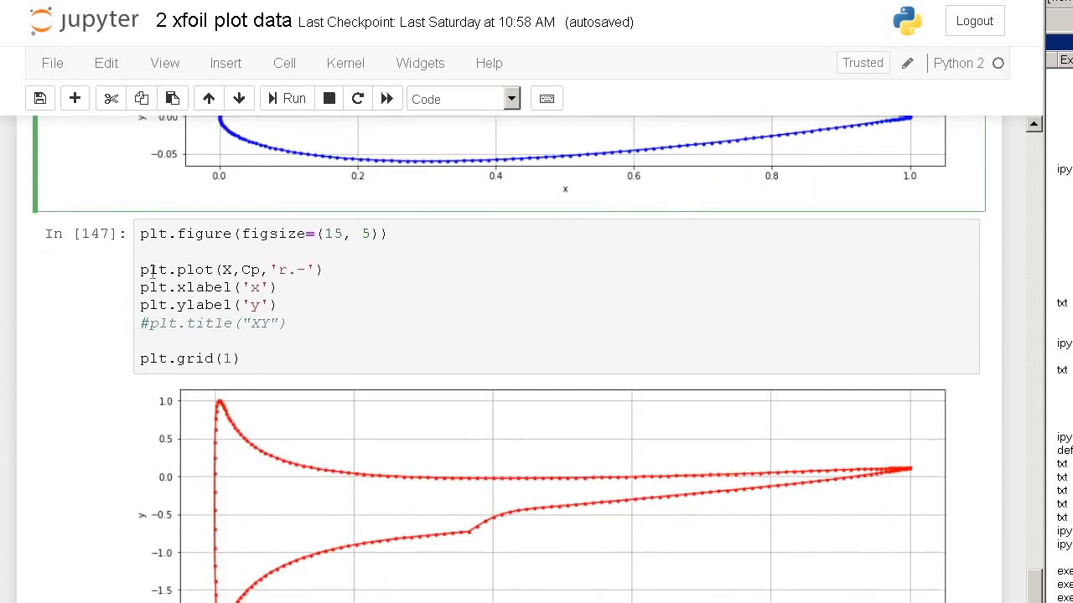
scroll(196, 437, "down", 4)
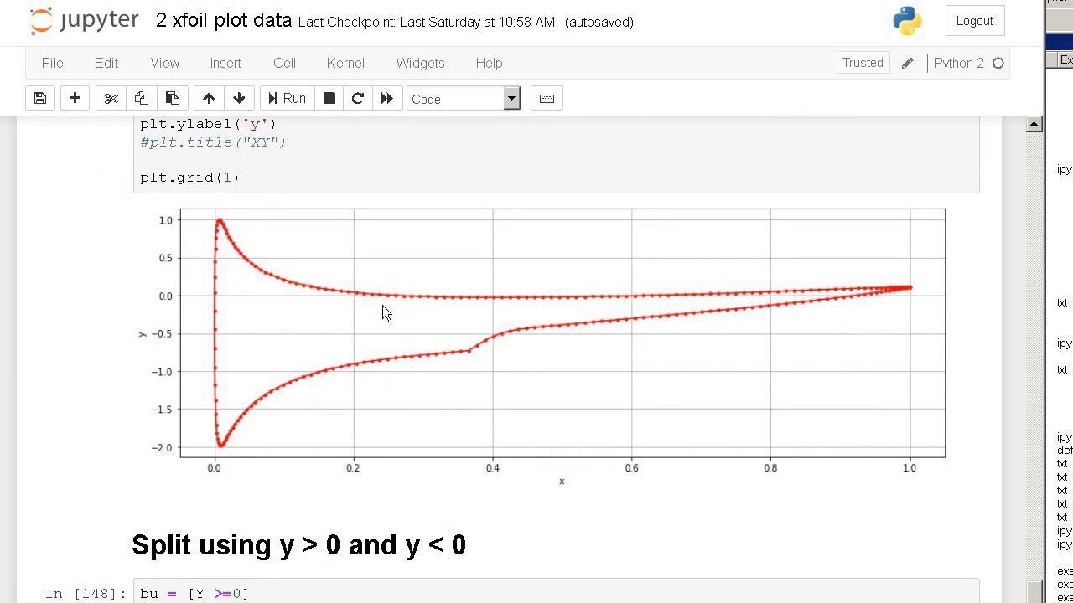
scroll(226, 314, "up", 6)
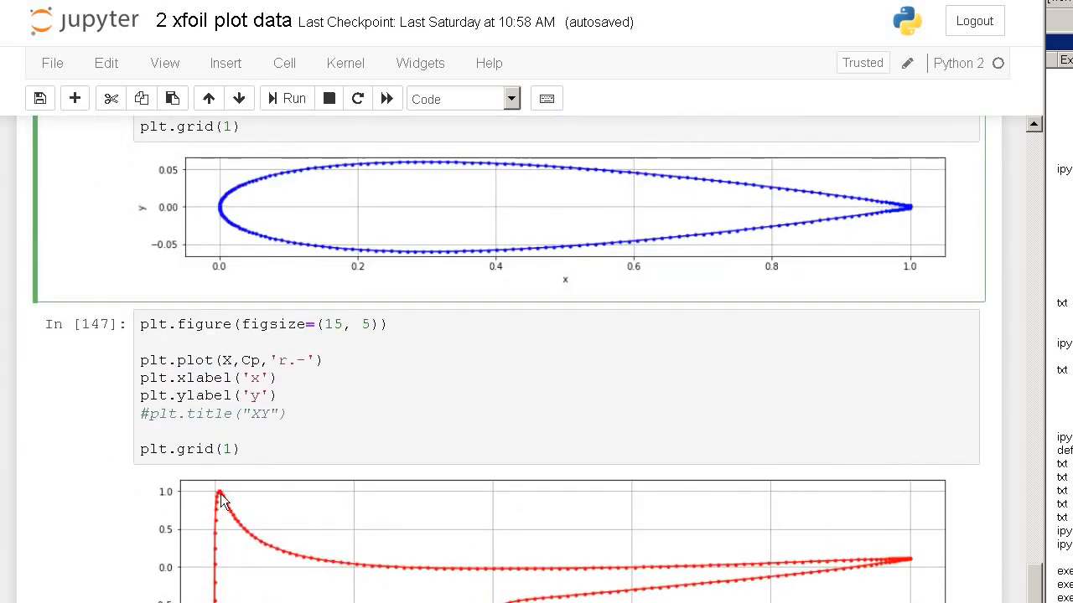
scroll(251, 442, "up", 4)
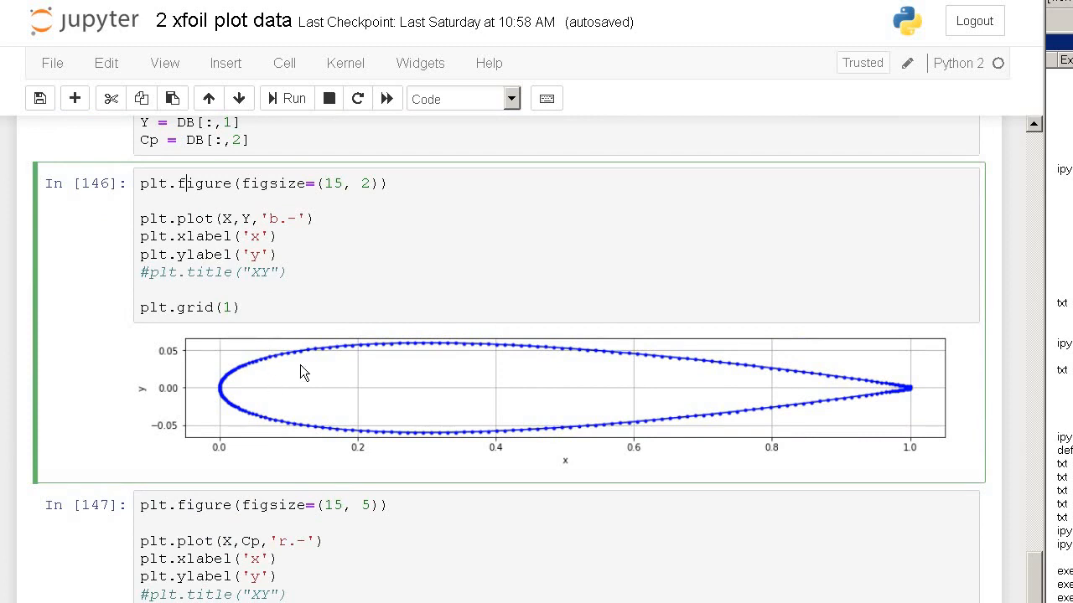
scroll(300, 364, "down", 6)
scroll(261, 321, "down", 4)
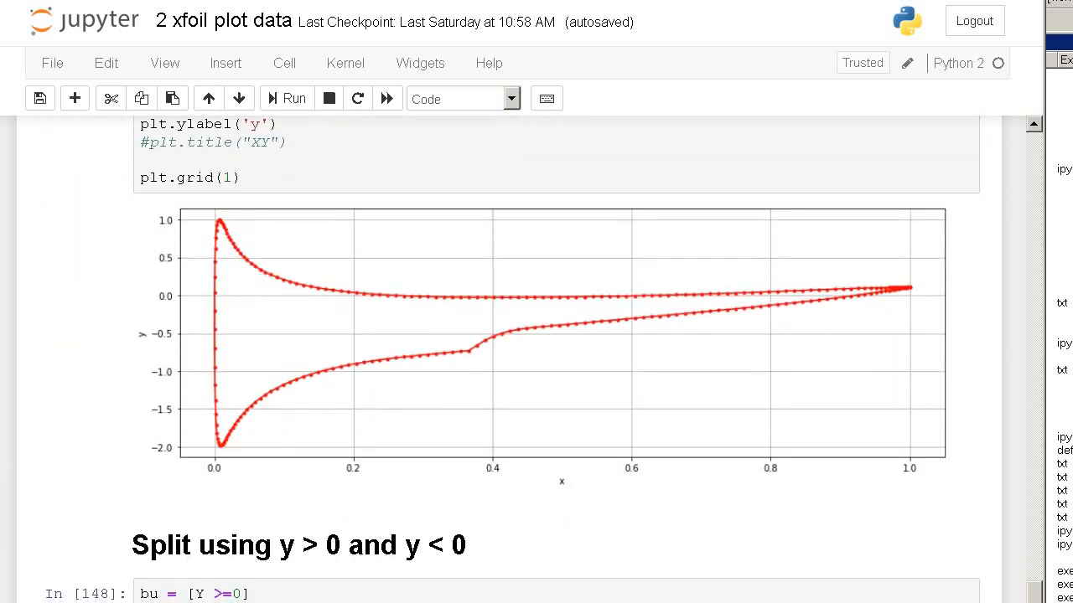
Compare the notebook's Cp curve with the XFOIL plot, and go to the notebook section "Split using y > 0 and y < 0"
key("alt+Tab")
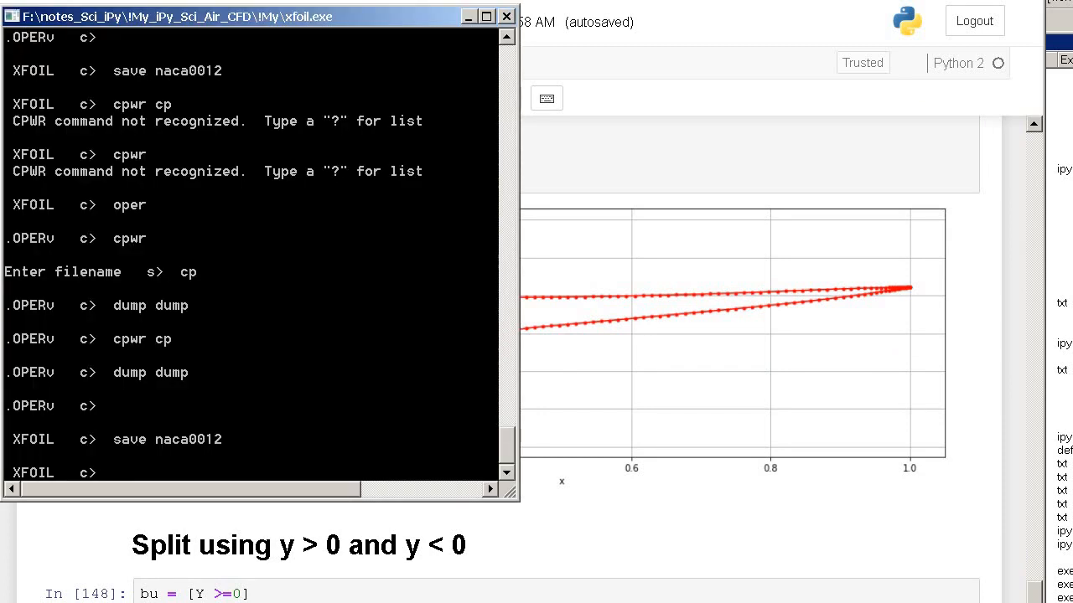
key("alt+Tab")
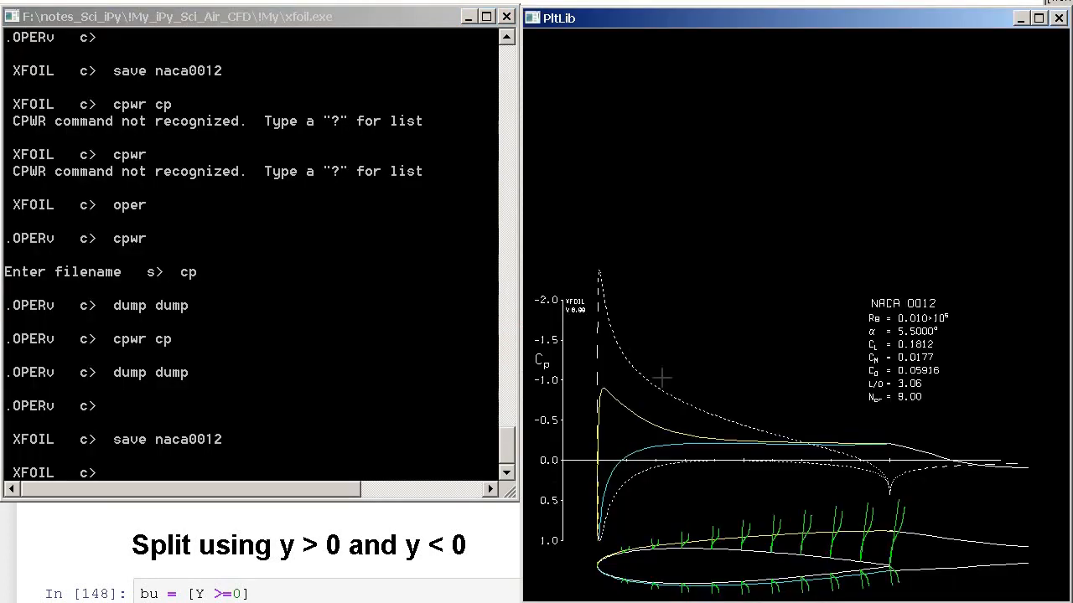
left_click(316, 547)
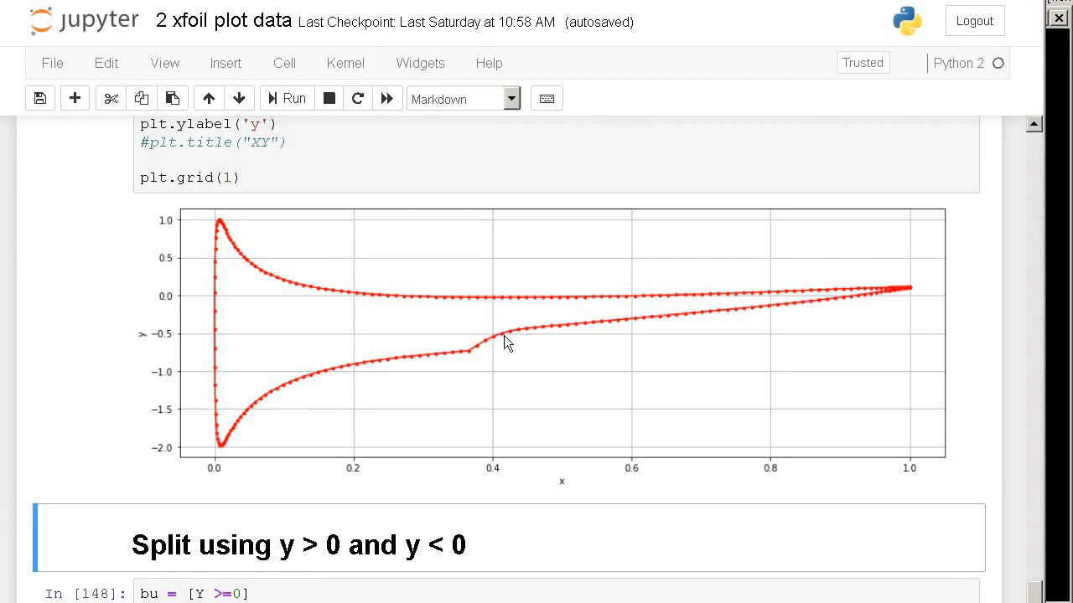
scroll(503, 342, "down", 6)
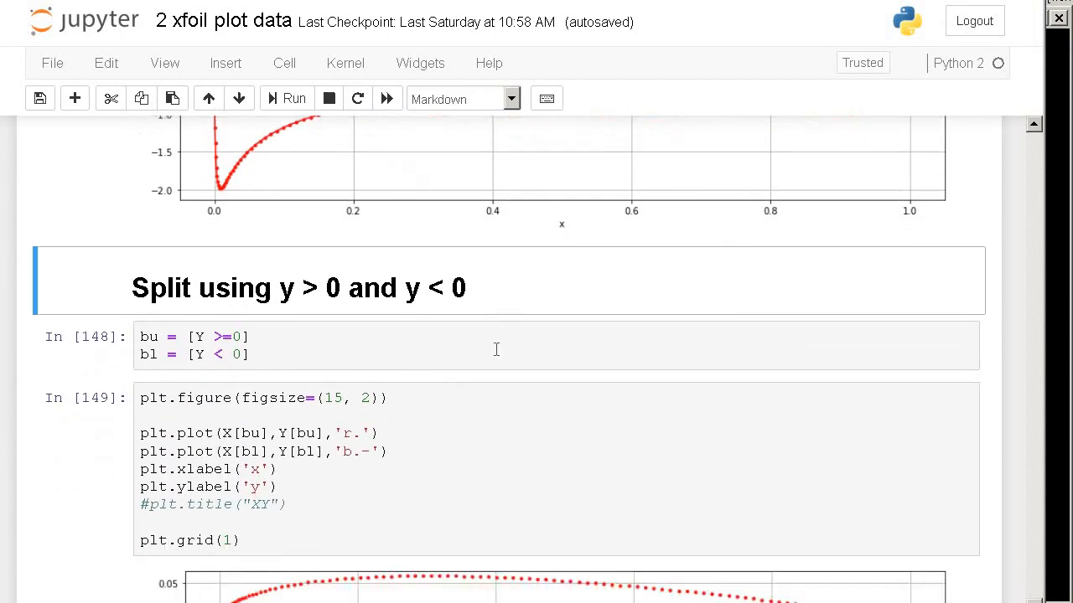
Examine the cells that split the points by the sign of y and plot the airfoil and Cp for each surface
scroll(495, 350, "down", 2)
scroll(483, 392, "up", 2)
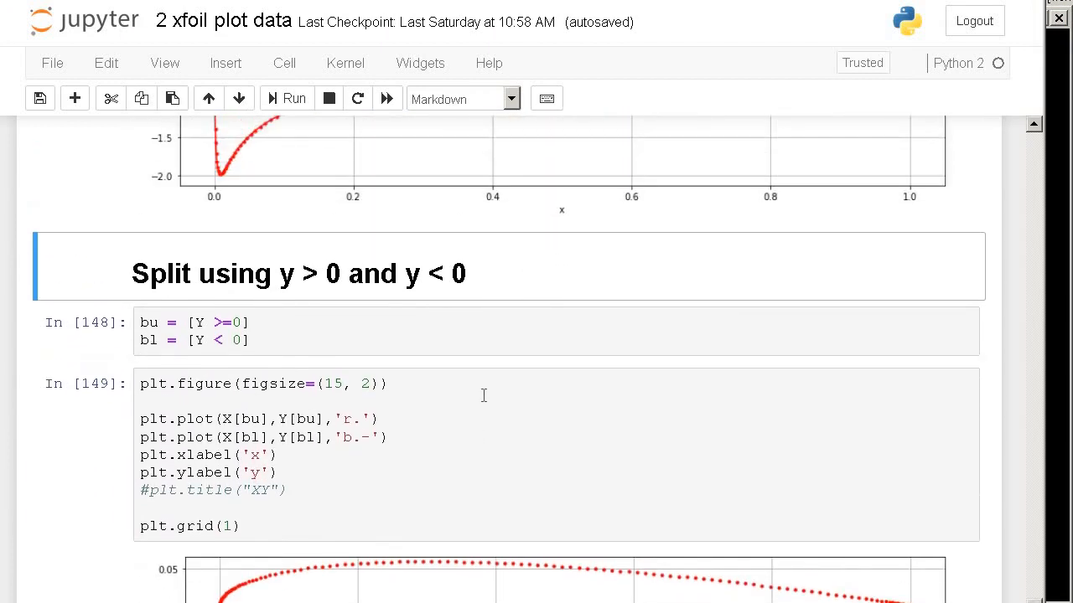
scroll(491, 407, "down", 2)
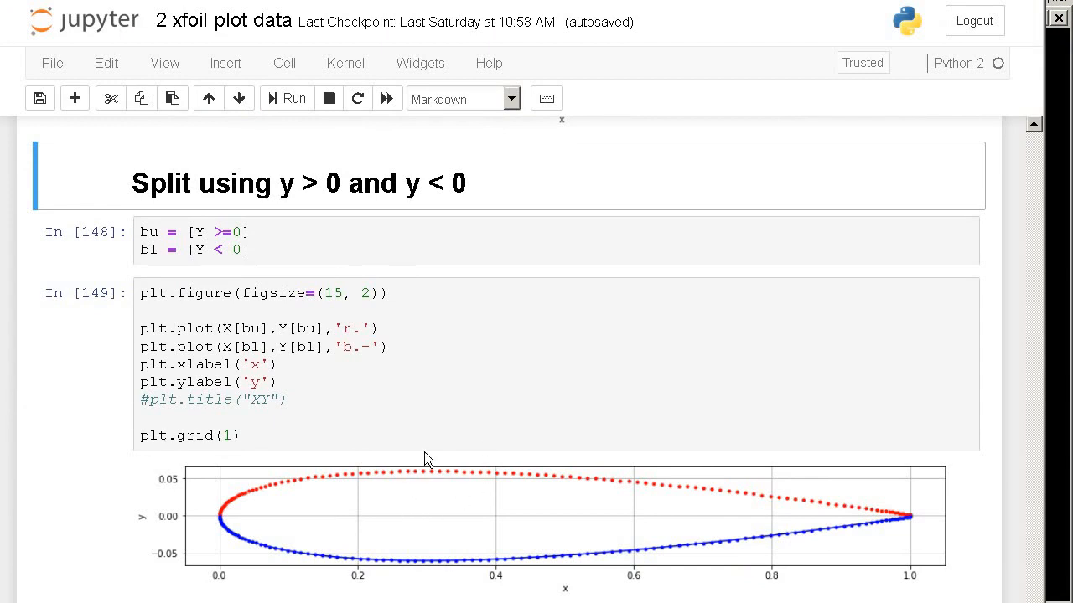
scroll(426, 447, "down", 5)
scroll(347, 359, "up", 5)
scroll(370, 375, "down", 6)
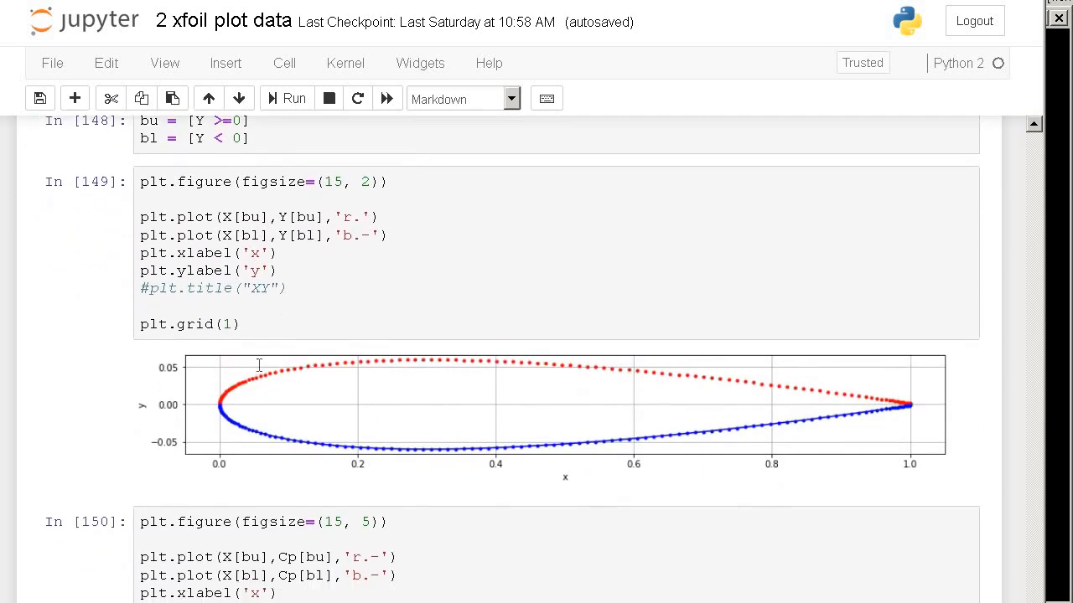
scroll(485, 303, "down", 8)
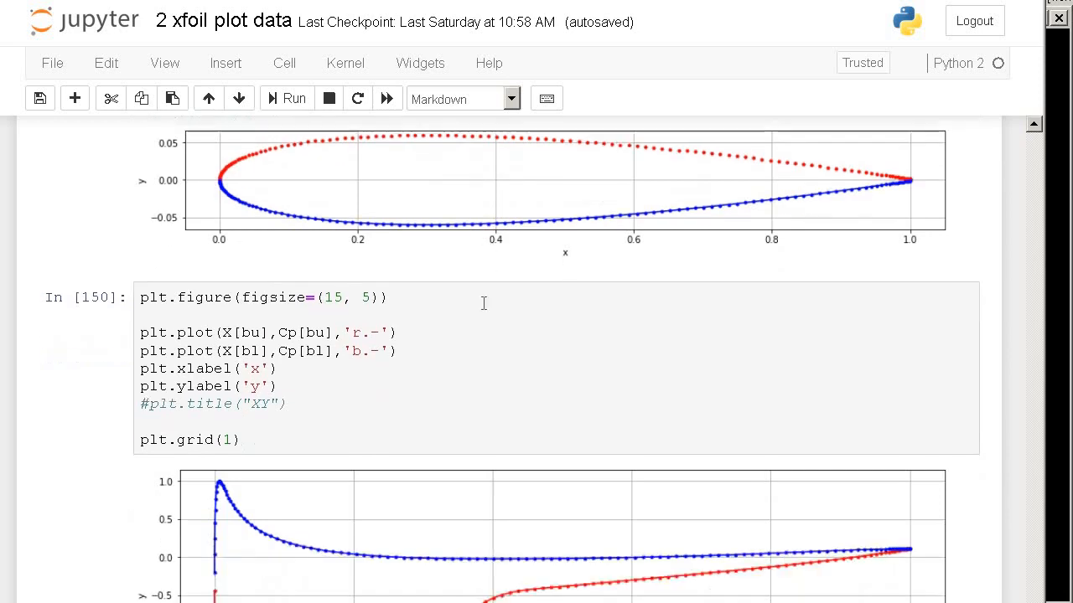
scroll(480, 311, "up", 2)
Go to the "> dump" section and review how dump.txt is loaded into DB and split into the columns S to H
scroll(471, 318, "down", 12)
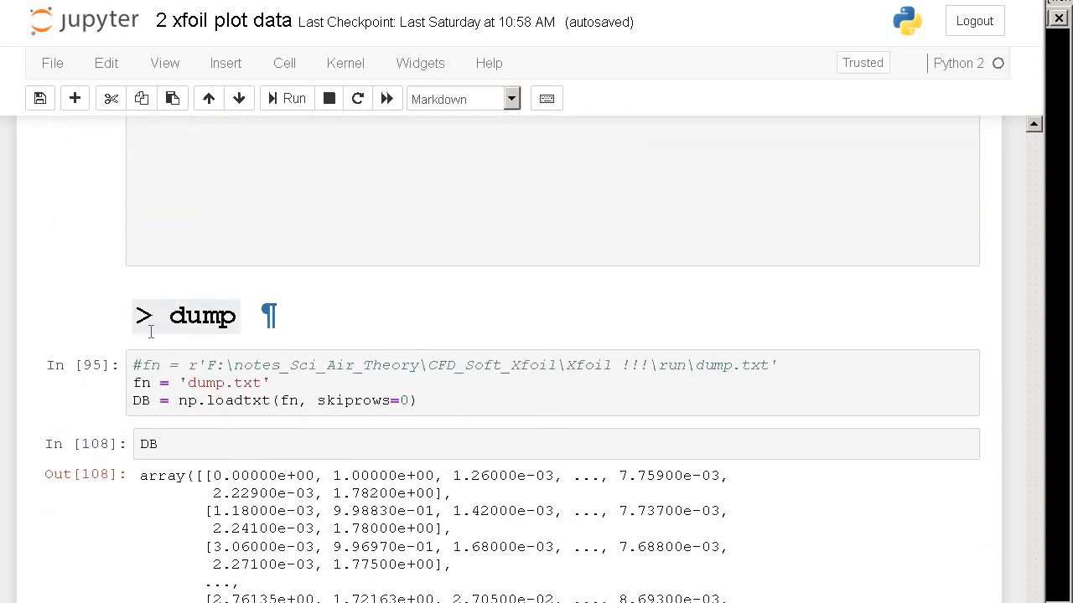
left_click_drag(166, 316, 266, 382)
scroll(280, 342, "down", 6)
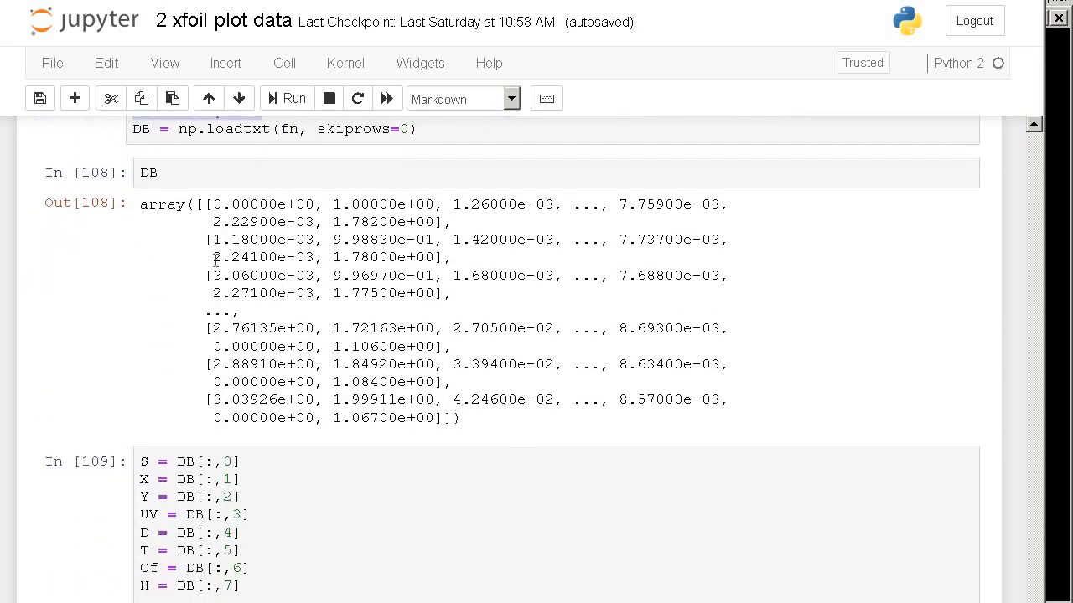
scroll(180, 206, "up", 2)
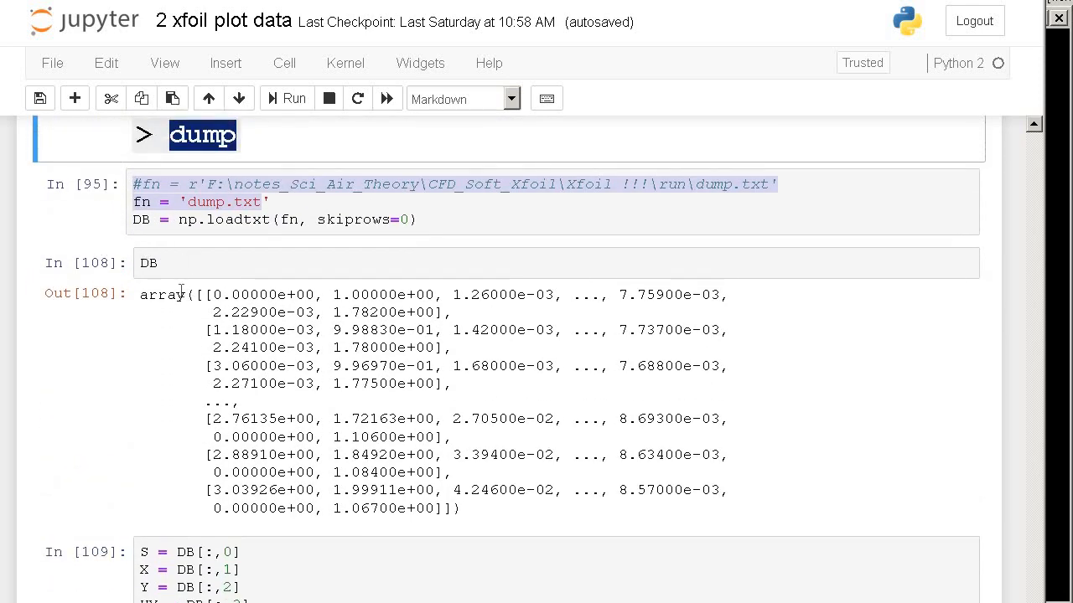
scroll(201, 252, "down", 6)
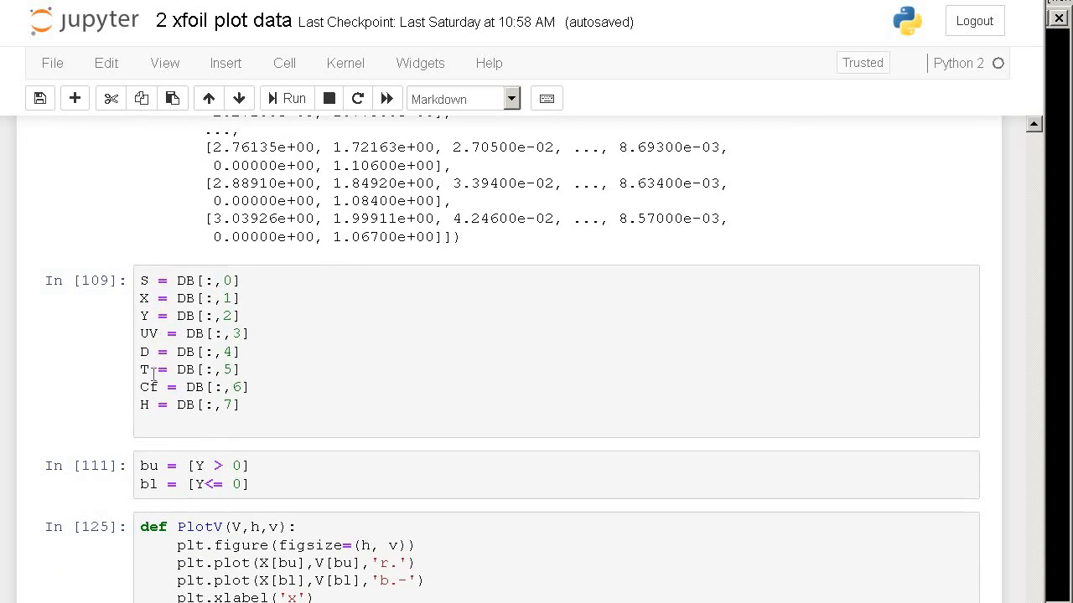
scroll(171, 343, "down", 4)
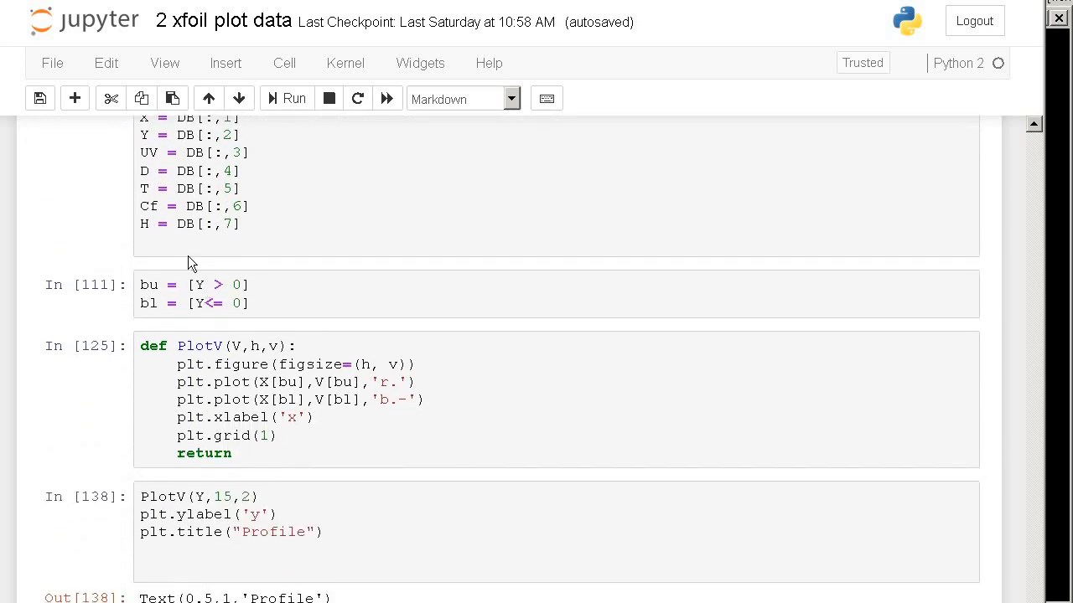
Review the bu and bl surface masks and highlight the body of the PlotV function that uses them
scroll(190, 262, "down", 2)
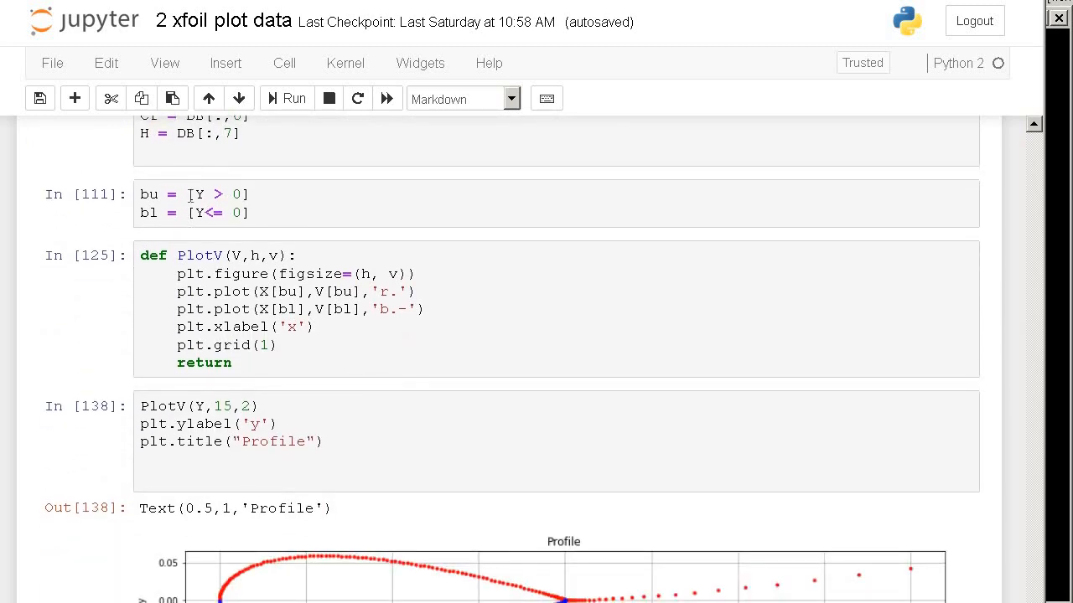
scroll(174, 255, "up", 2)
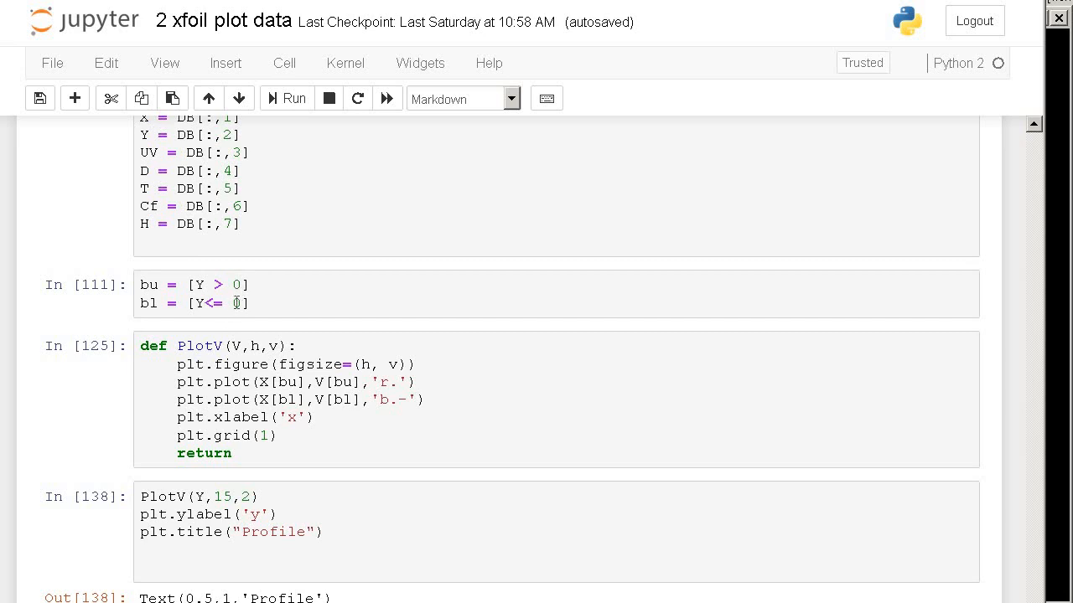
left_click_drag(234, 303, 254, 305)
scroll(256, 329, "down", 1)
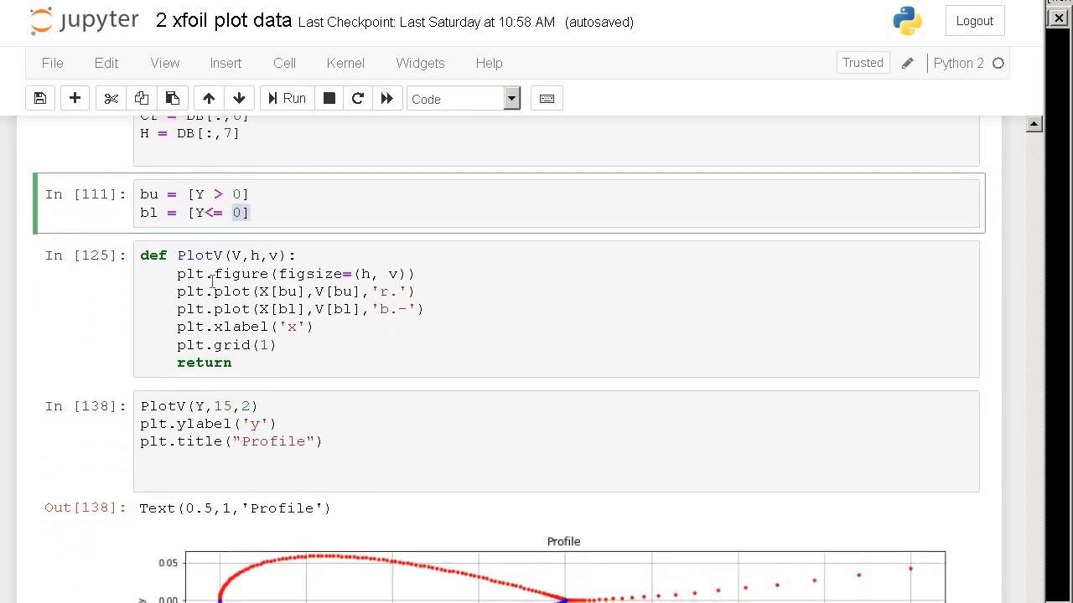
left_click_drag(178, 255, 273, 367)
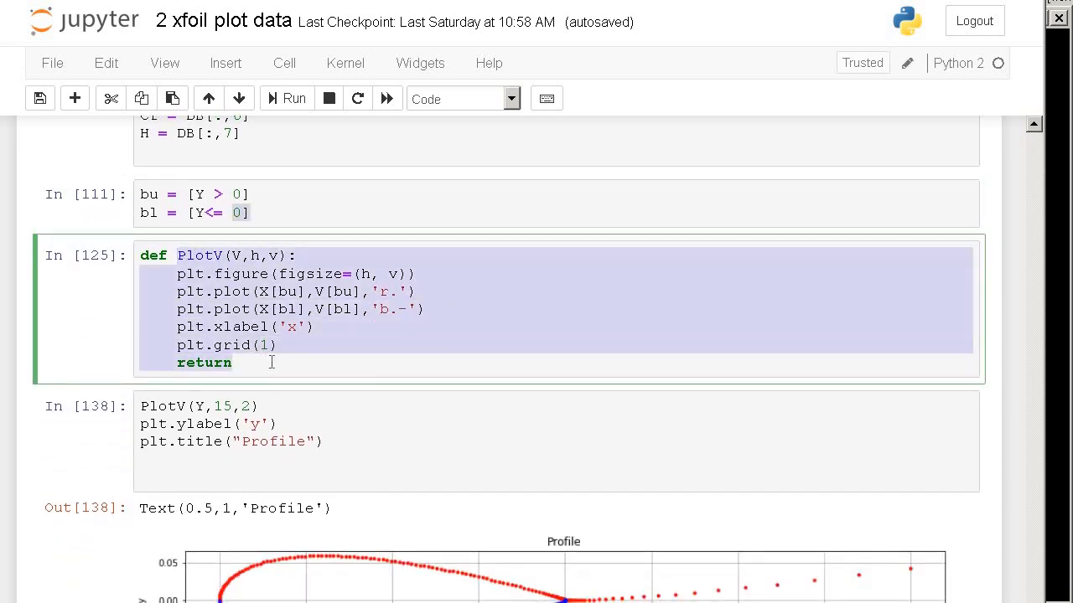
Inspect the PlotV(Y,15,2) cell and its "Profile" plot, including the wake points behind the trailing edge
scroll(275, 360, "down", 2)
scroll(282, 271, "up", 1)
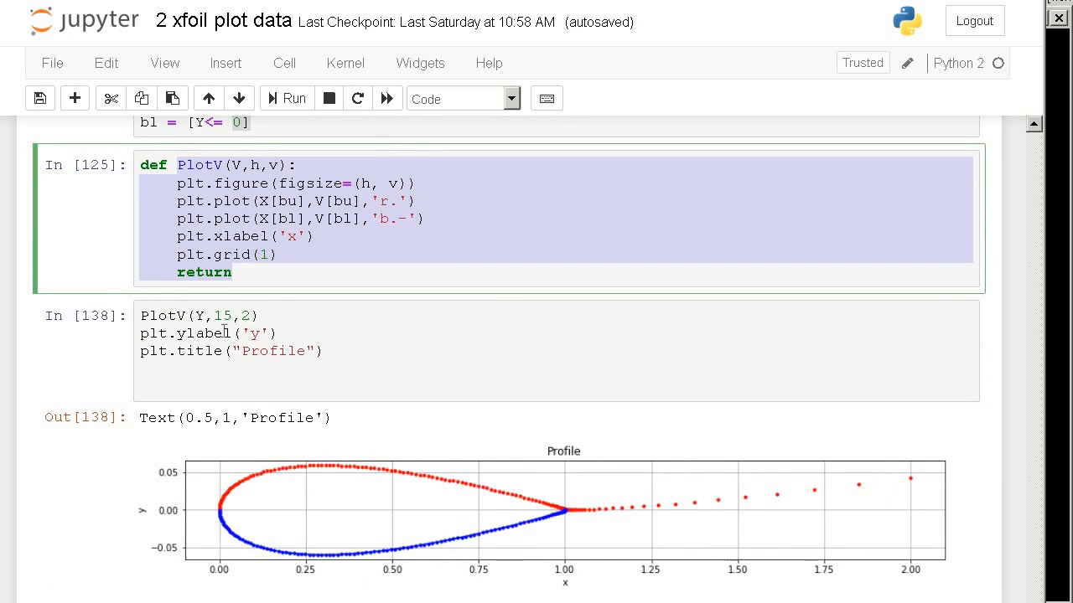
scroll(327, 326, "down", 1)
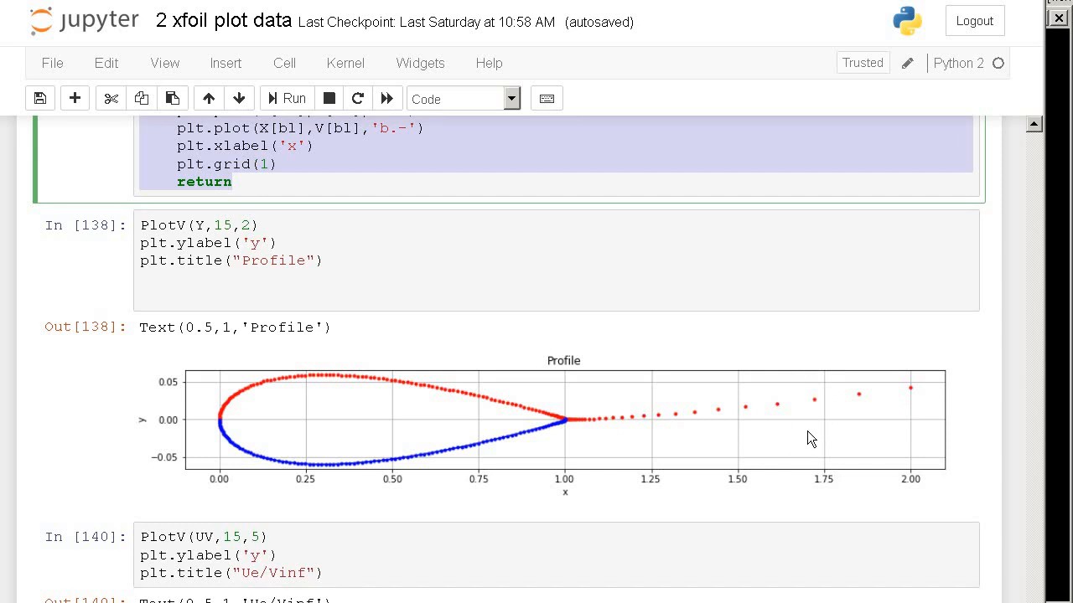
Examine the Ue/Vinf plot and the S plot against x
scroll(447, 407, "down", 5)
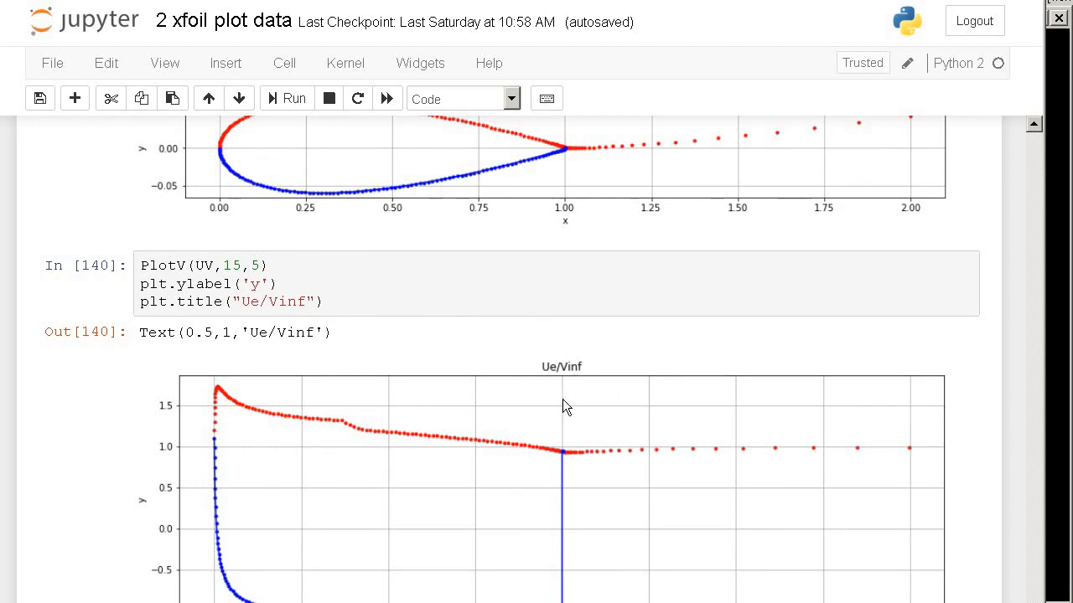
scroll(563, 400, "down", 3)
scroll(564, 400, "down", 2)
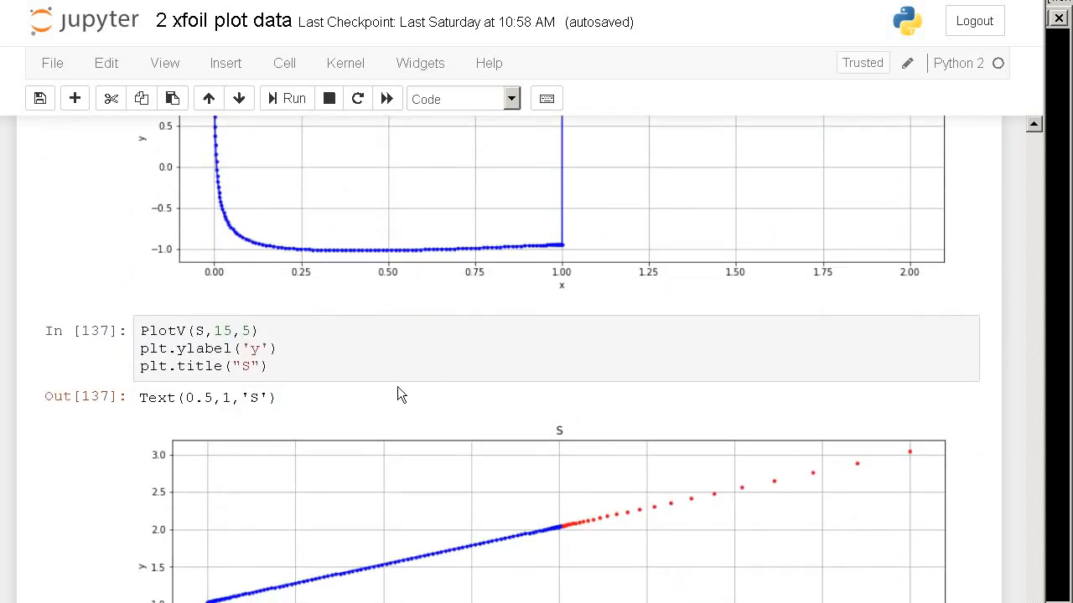
scroll(411, 385, "down", 1)
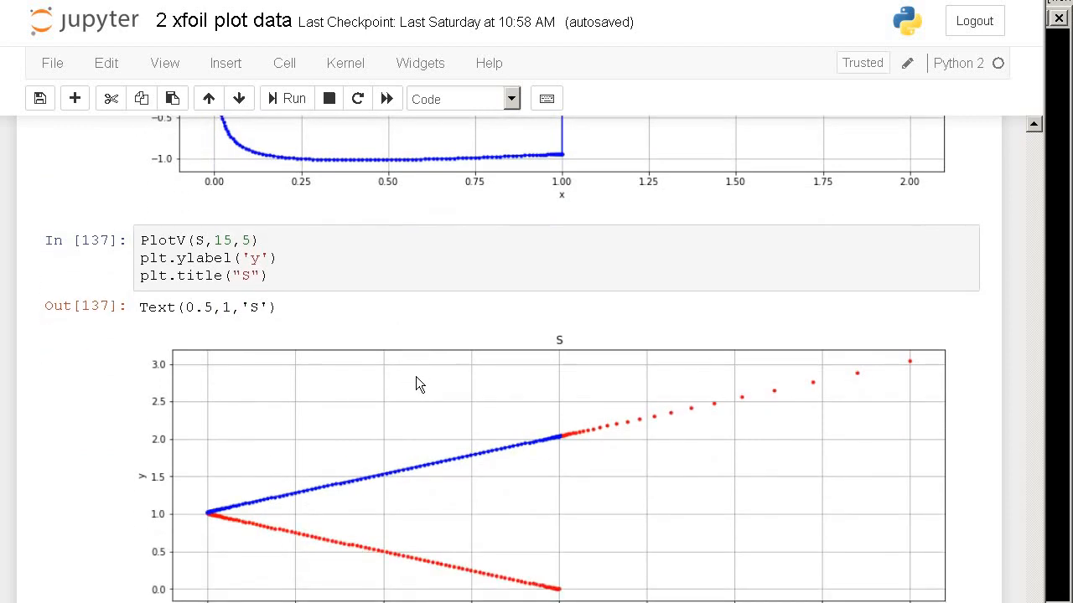
scroll(444, 360, "down", 2)
scroll(480, 332, "down", 1)
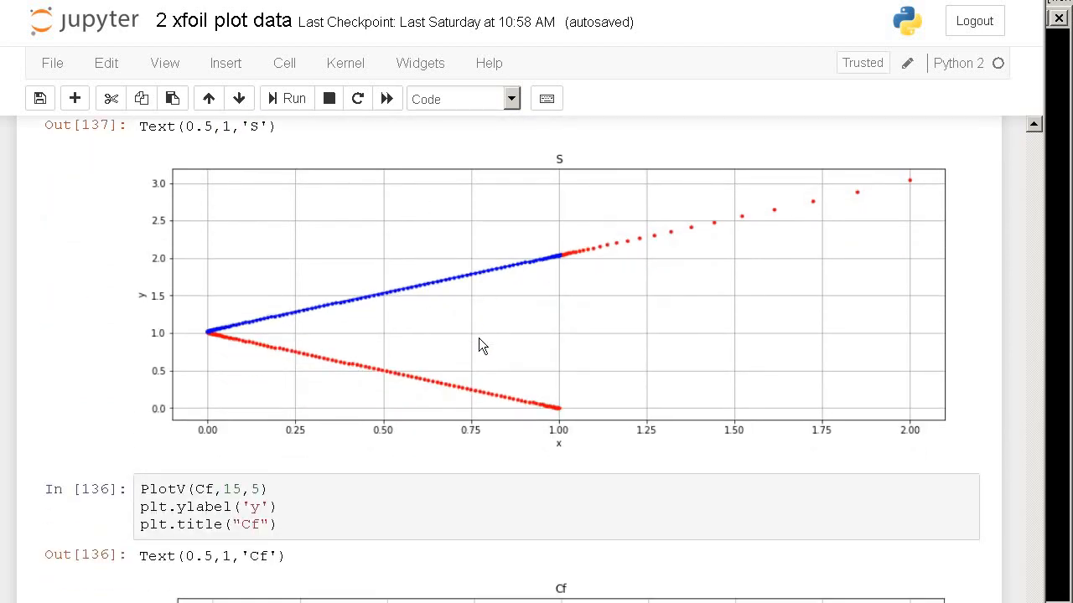
Examine the skin friction plot Cf against x, comparing the red and blue surface curves
scroll(477, 361, "down", 1)
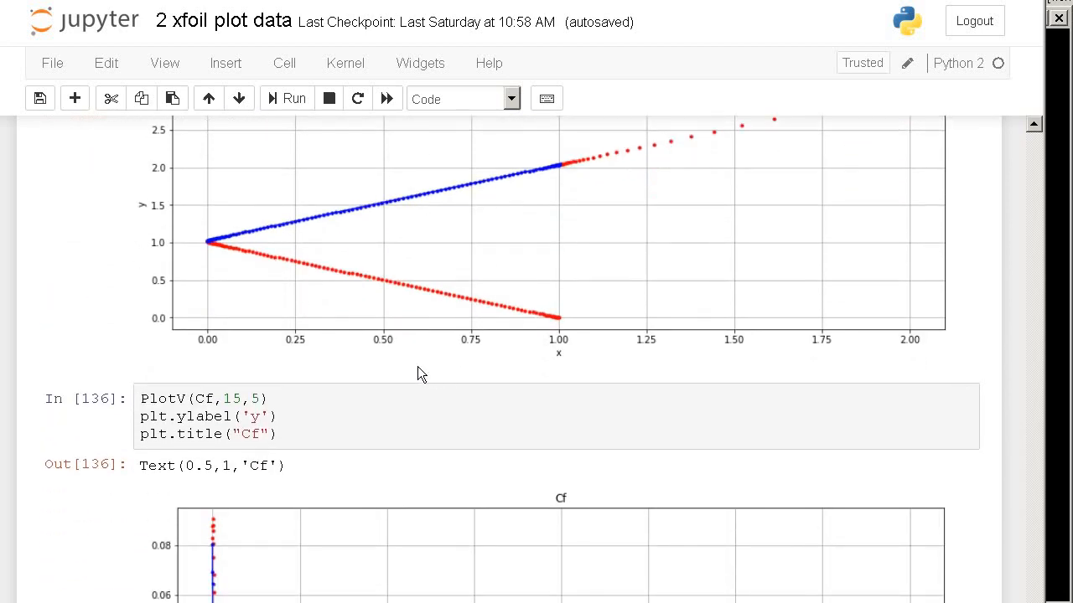
scroll(437, 432, "down", 1)
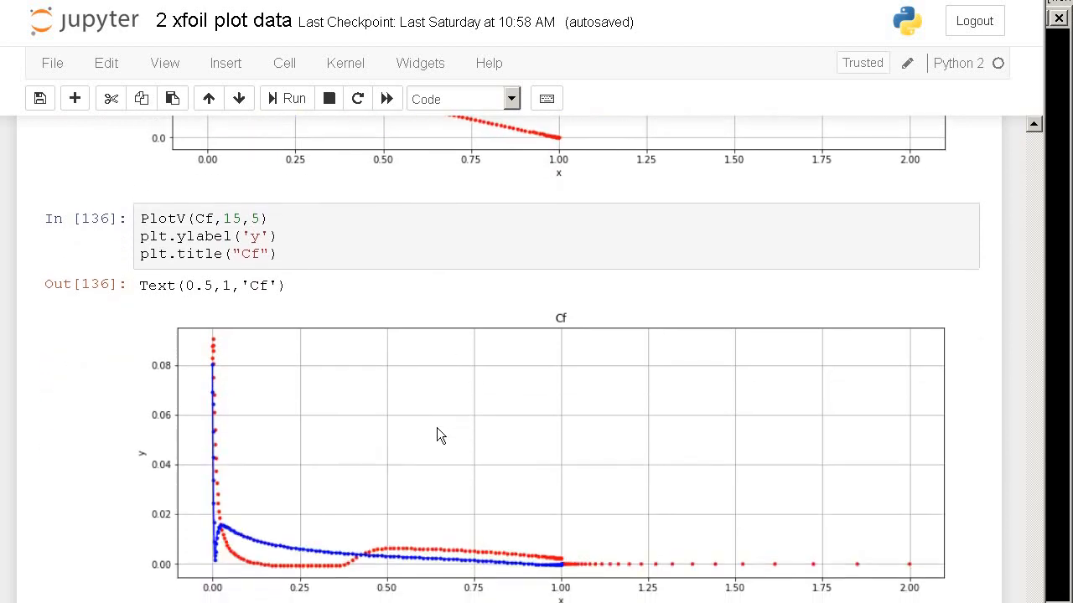
scroll(444, 413, "down", 1)
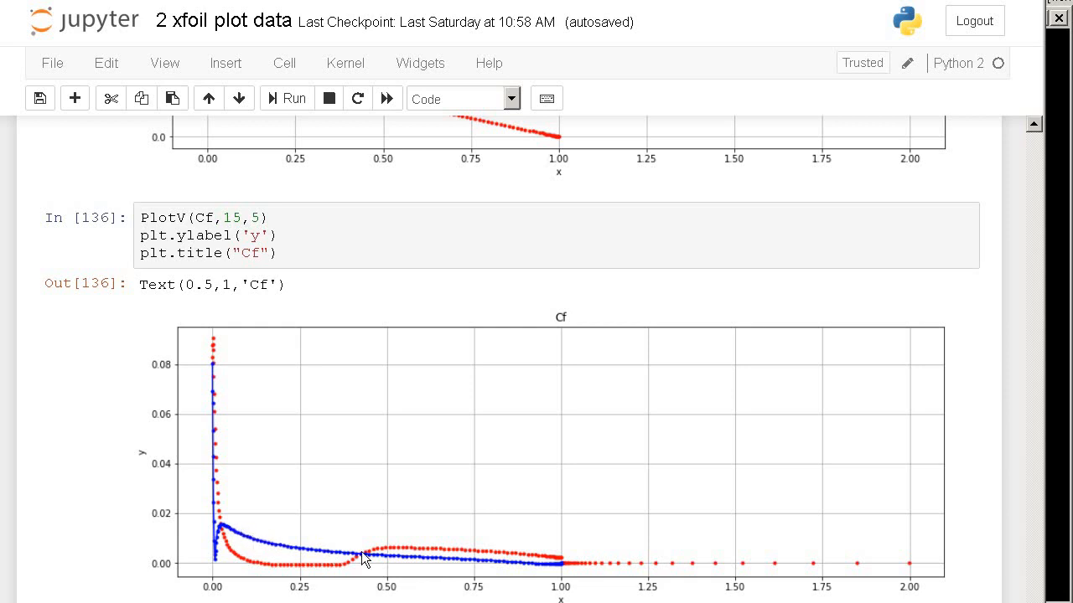
Examine the D, Theta and H boundary-layer plots down to the end of the notebook
scroll(362, 552, "down", 3)
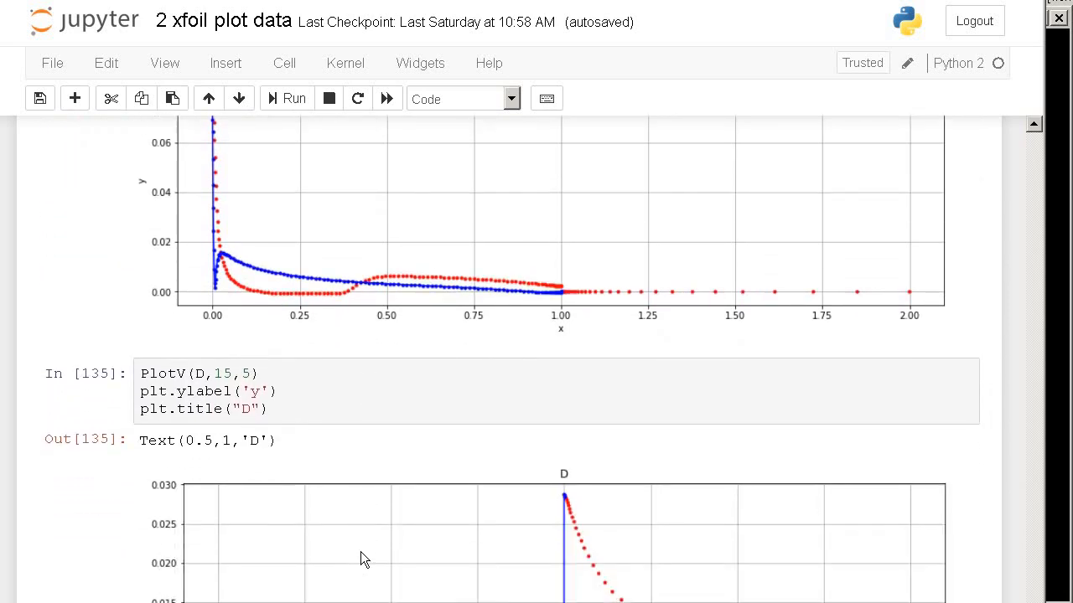
scroll(364, 544, "down", 1)
scroll(390, 499, "down", 1)
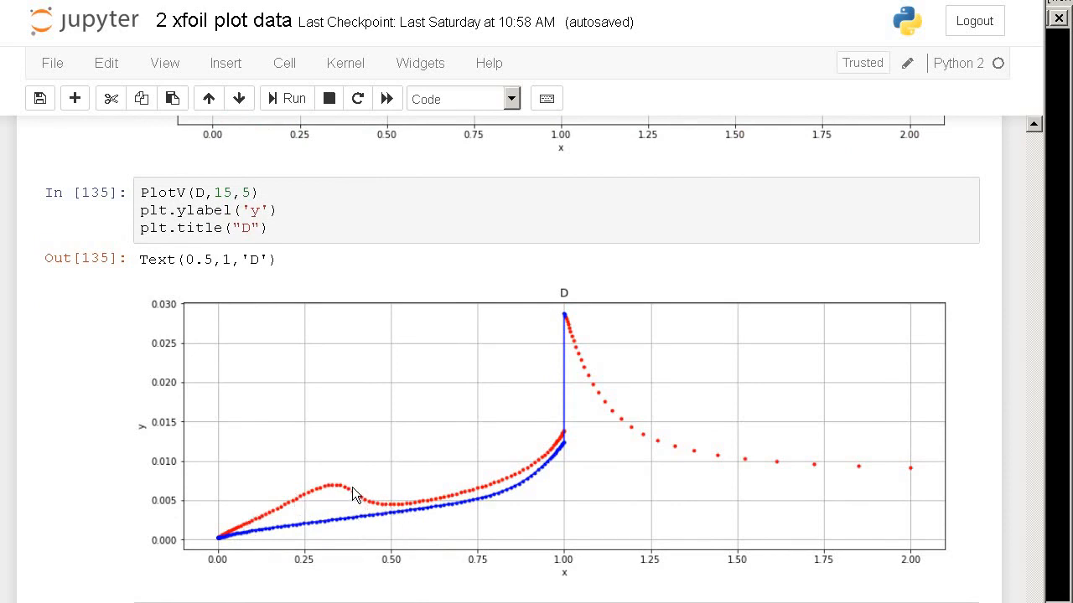
scroll(353, 485, "down", 4)
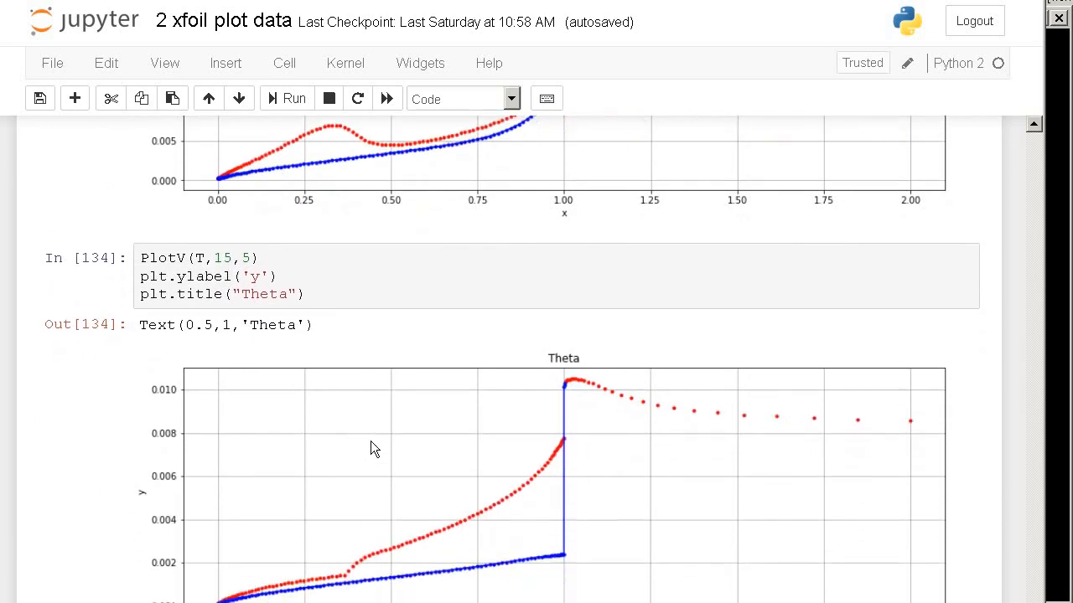
scroll(521, 404, "down", 4)
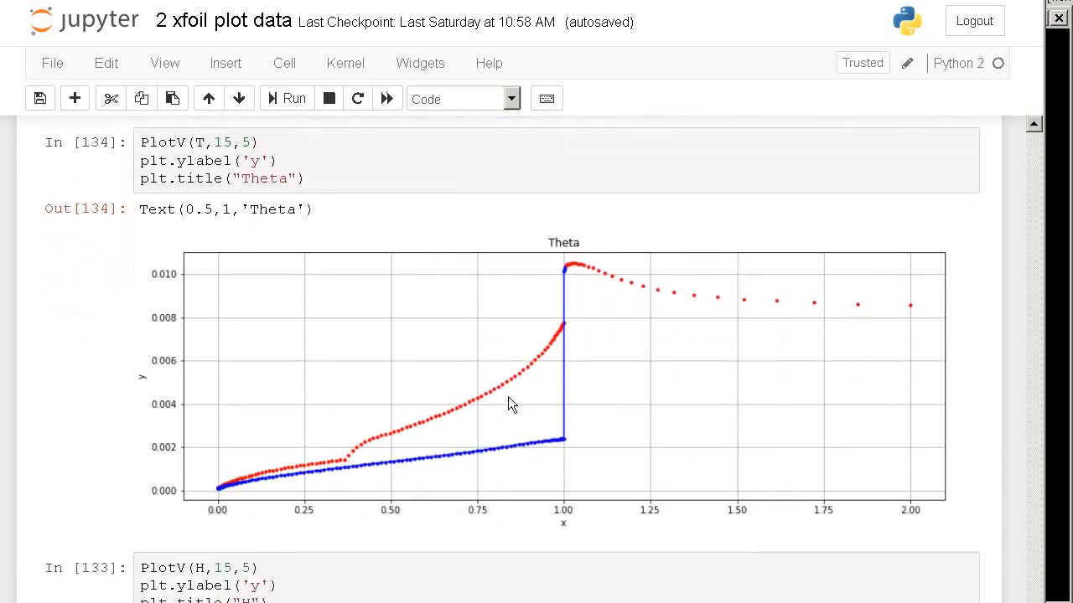
scroll(499, 400, "down", 1)
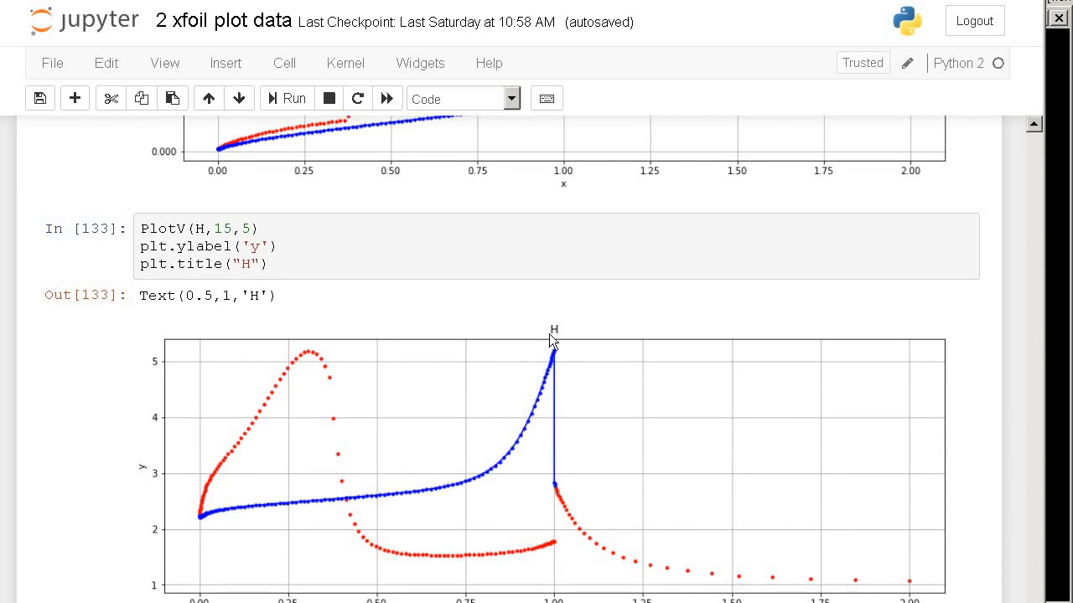
scroll(499, 457, "down", 2)
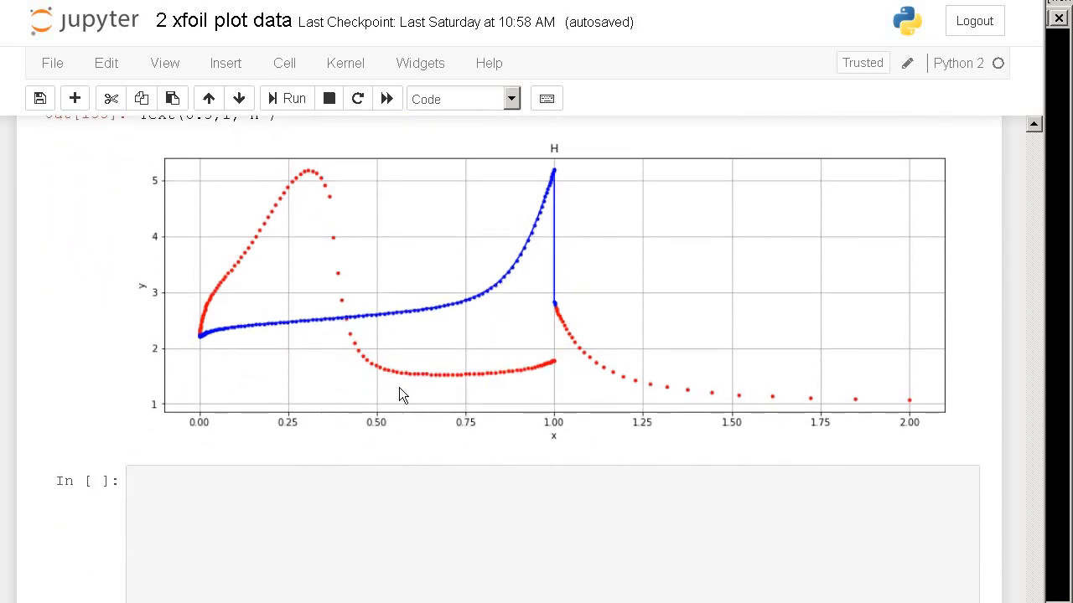
scroll(402, 387, "down", 2)
Look back over the notebook's cells and plots up to the X, Y and Cp assignments, and return to the "Profile" plot
scroll(400, 397, "up", 10)
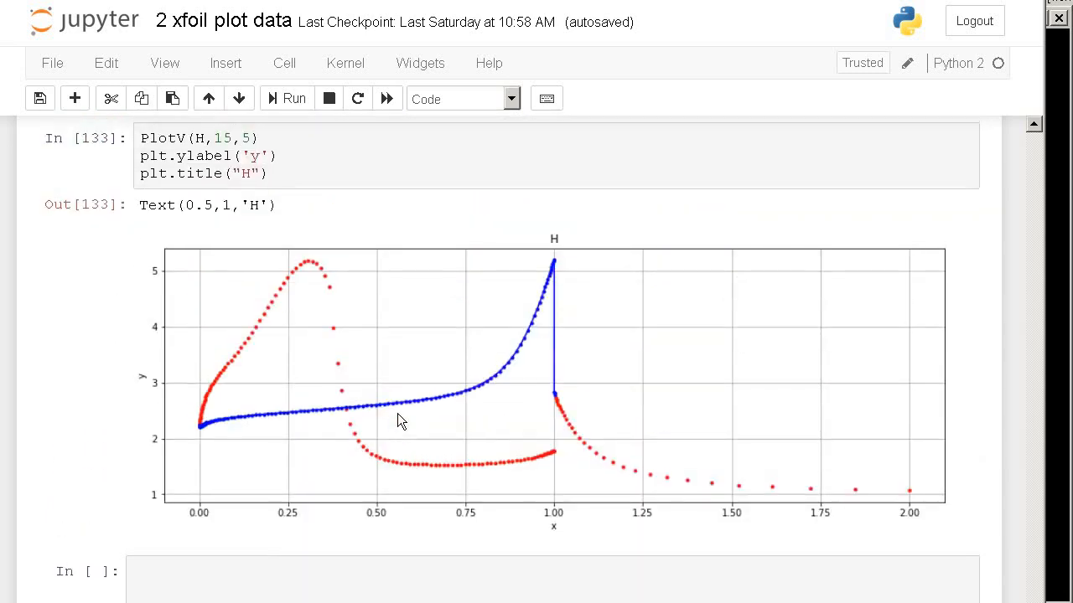
scroll(398, 410, "up", 10)
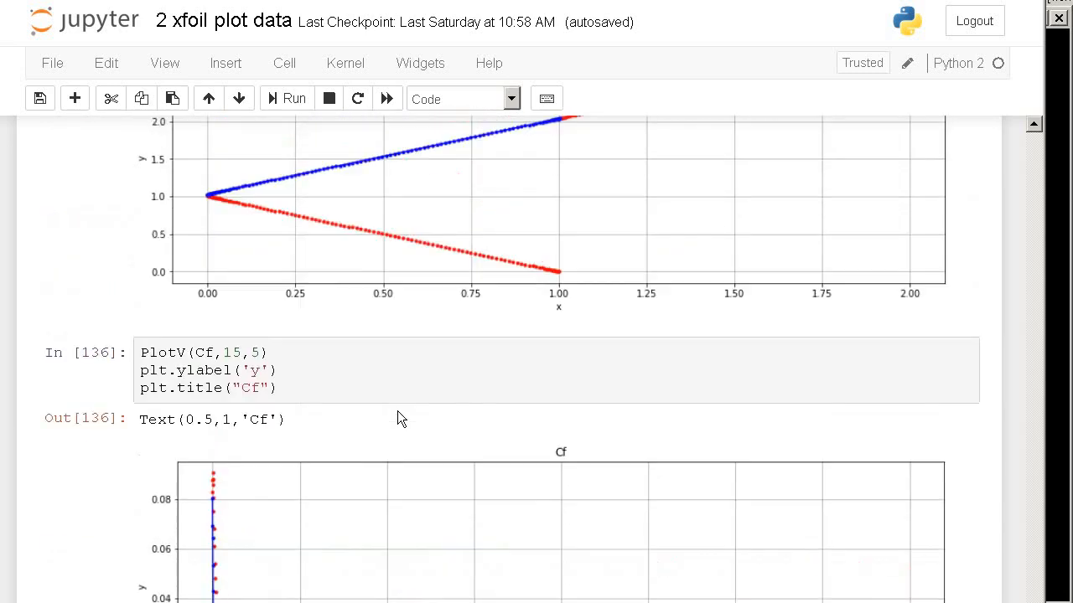
scroll(400, 408, "up", 15)
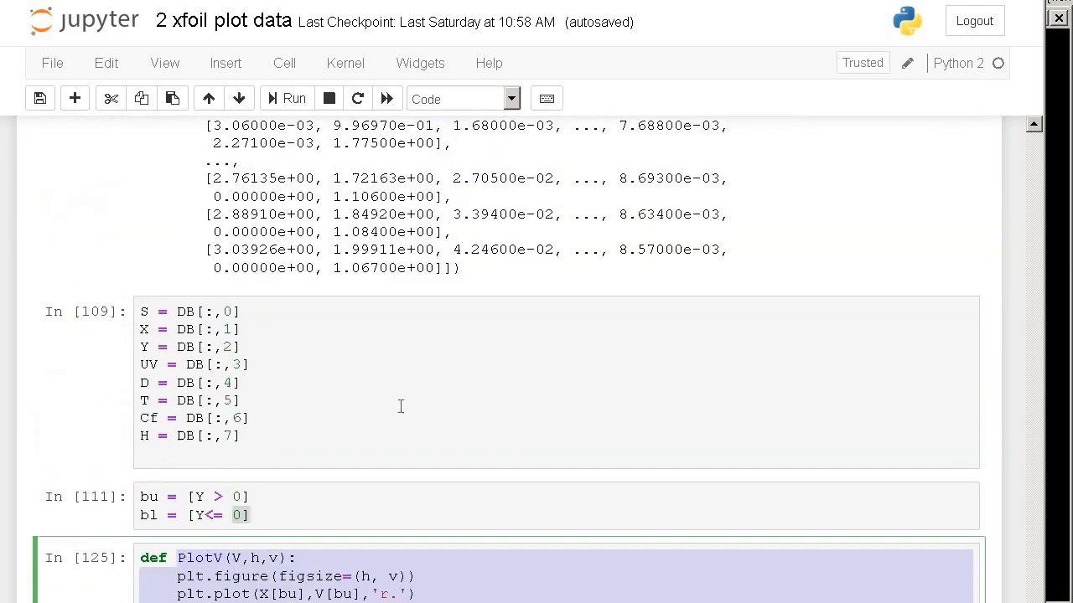
scroll(411, 414, "up", 15)
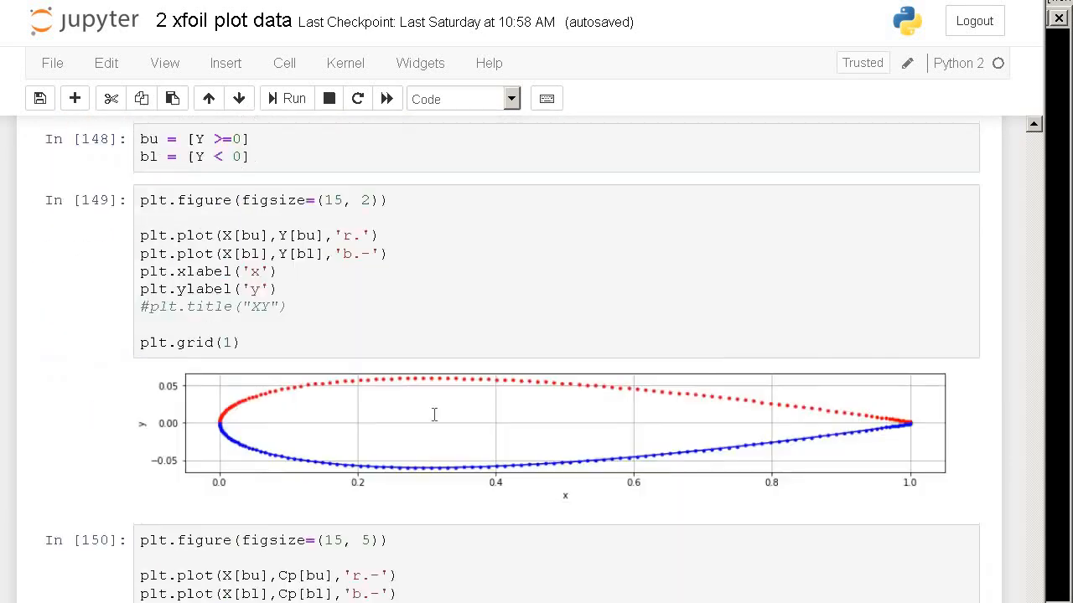
scroll(423, 426, "up", 12)
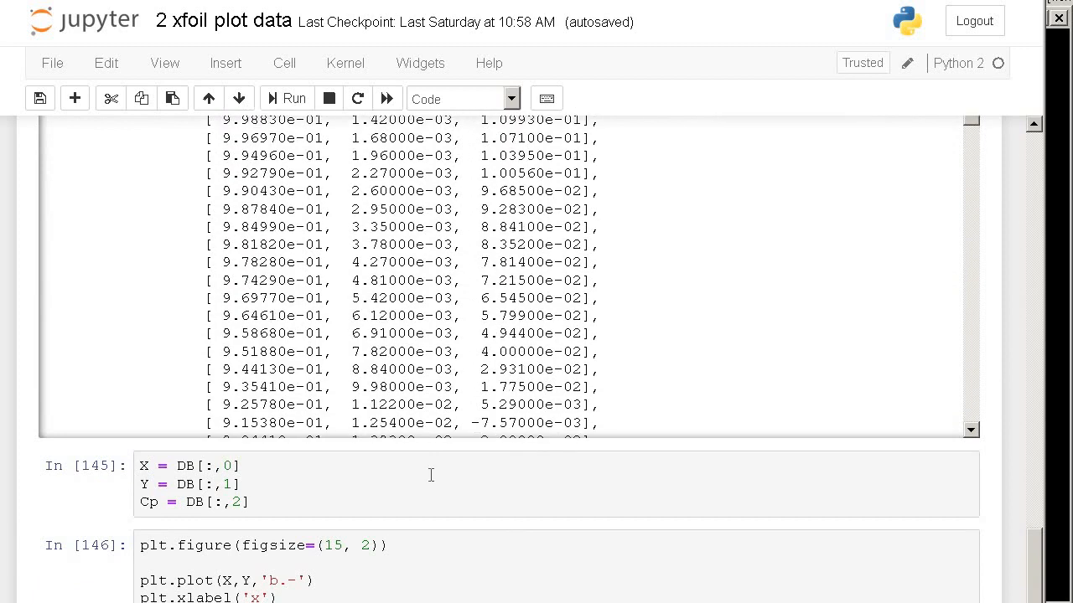
scroll(423, 426, "down", 15)
scroll(497, 361, "down", 20)
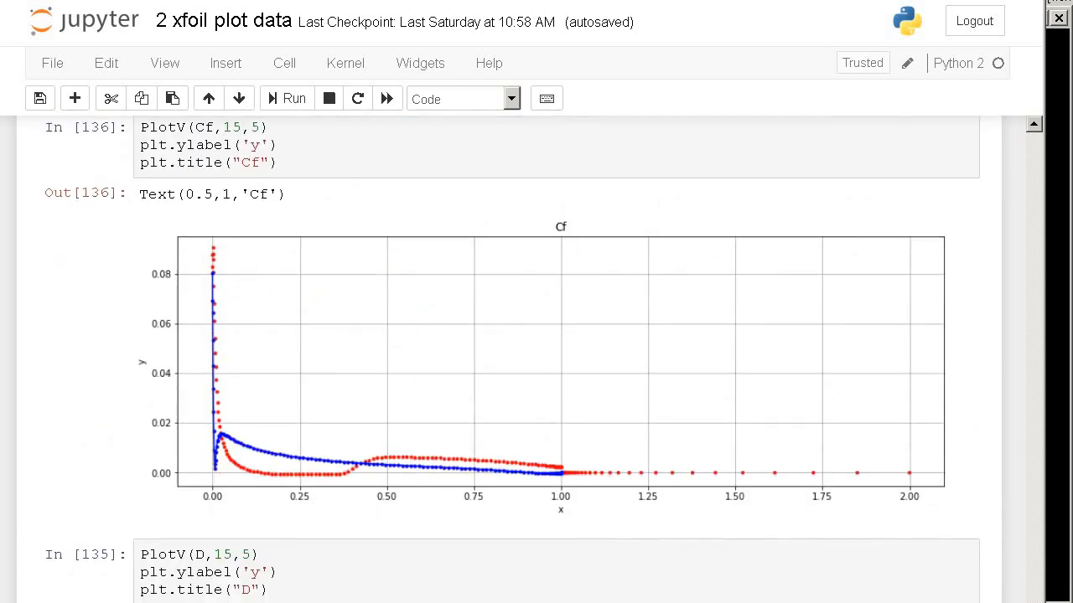
scroll(537, 360, "up", 10)
scroll(456, 554, "up", 5)
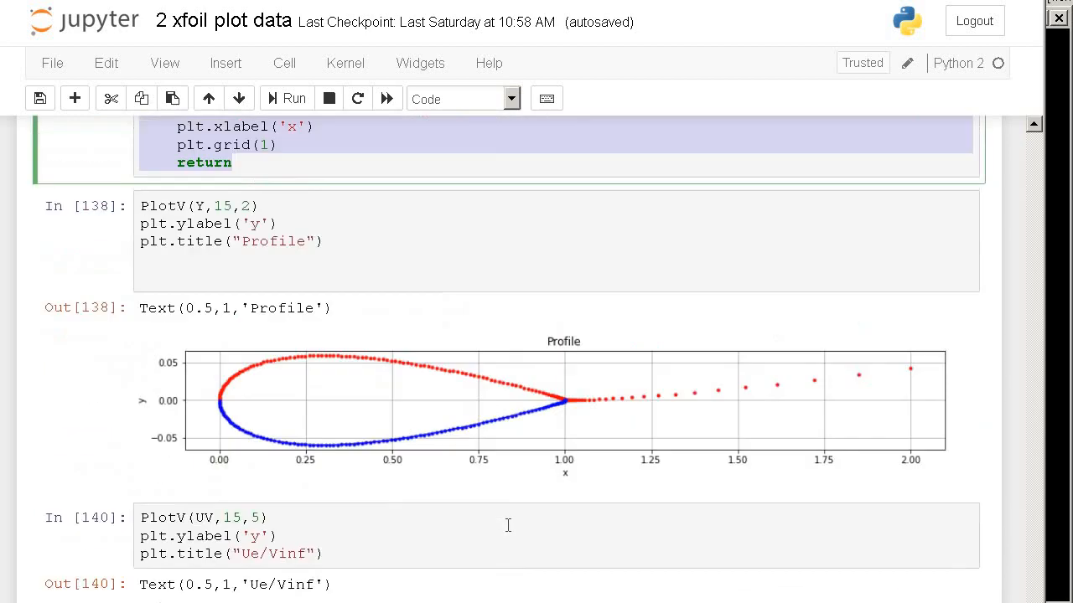
Examine the "Profile" plot with its wake points, skim the plots down to H, and return to the Ue/Vinf plot and column assignments
scroll(496, 519, "down", 3)
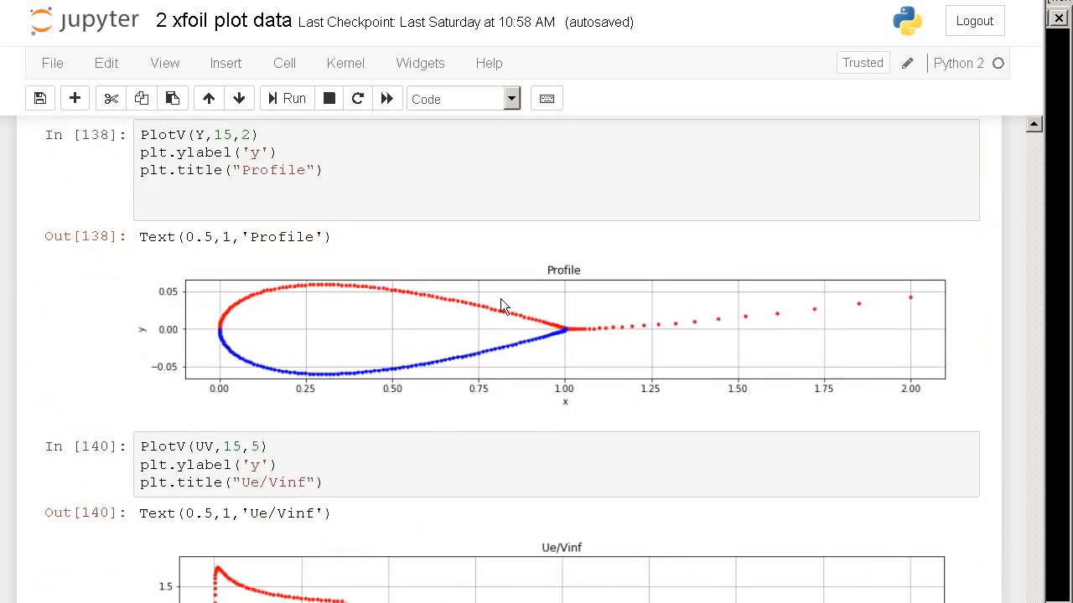
scroll(508, 340, "down", 4)
scroll(620, 291, "up", 2)
scroll(621, 291, "up", 3)
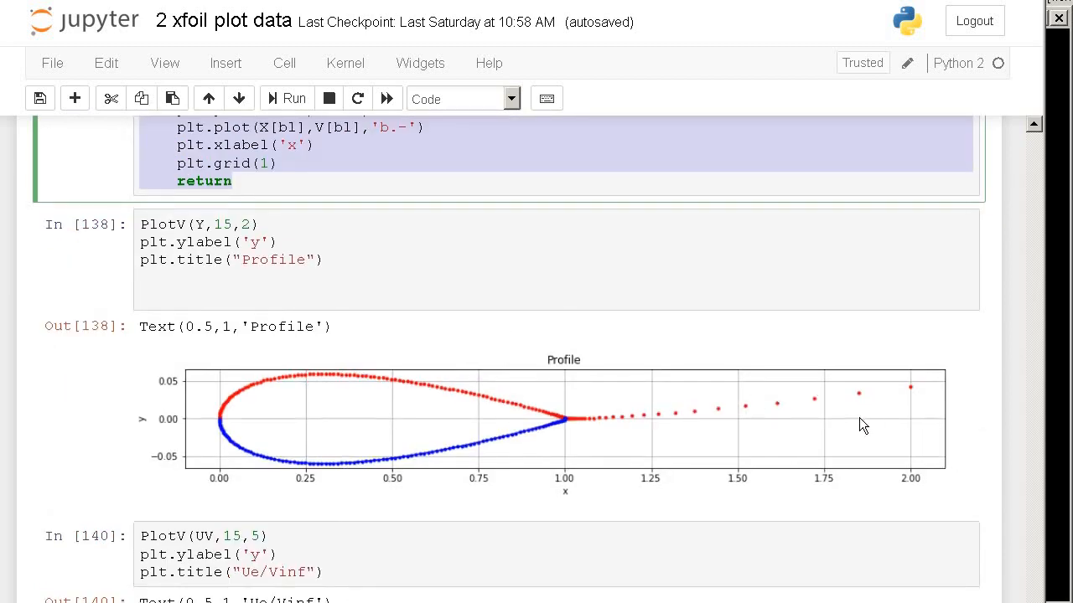
scroll(859, 417, "down", 7)
scroll(737, 501, "down", 12)
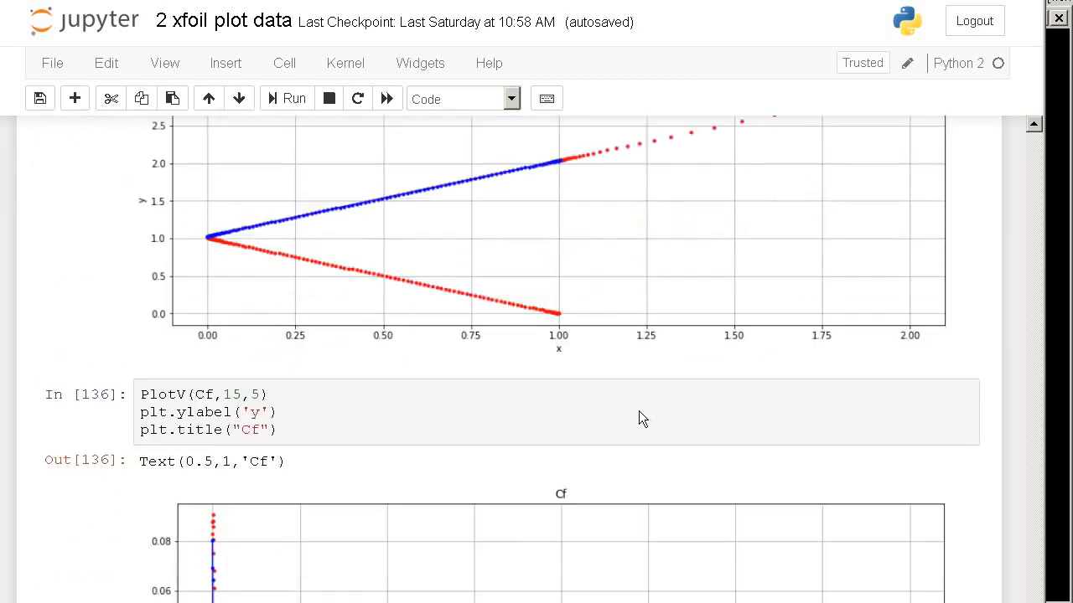
scroll(591, 430, "down", 12)
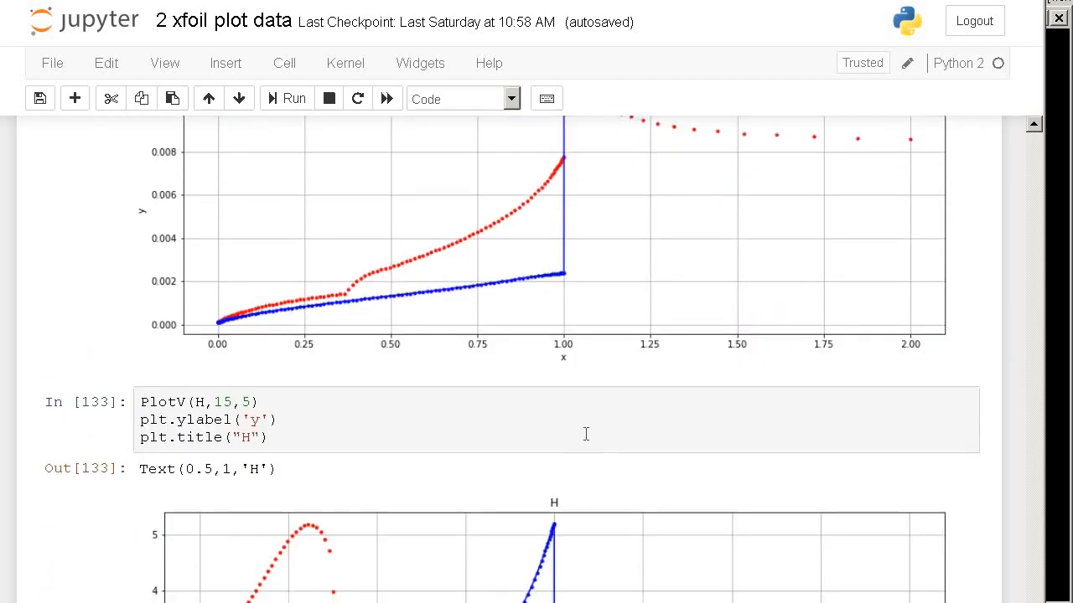
scroll(588, 429, "up", 20)
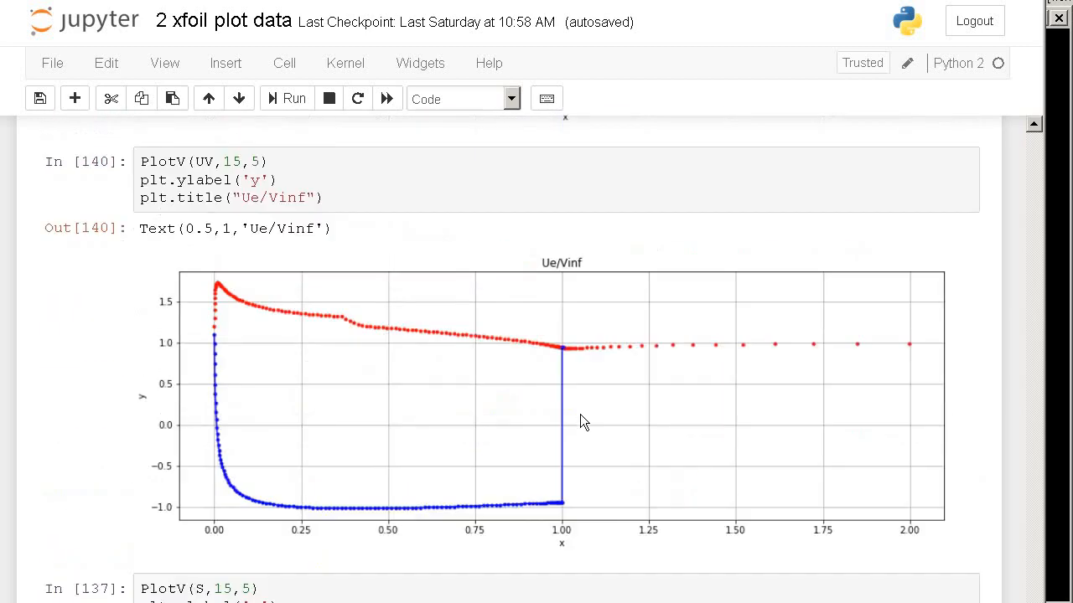
scroll(458, 487, "up", 1)
scroll(335, 419, "down", 4)
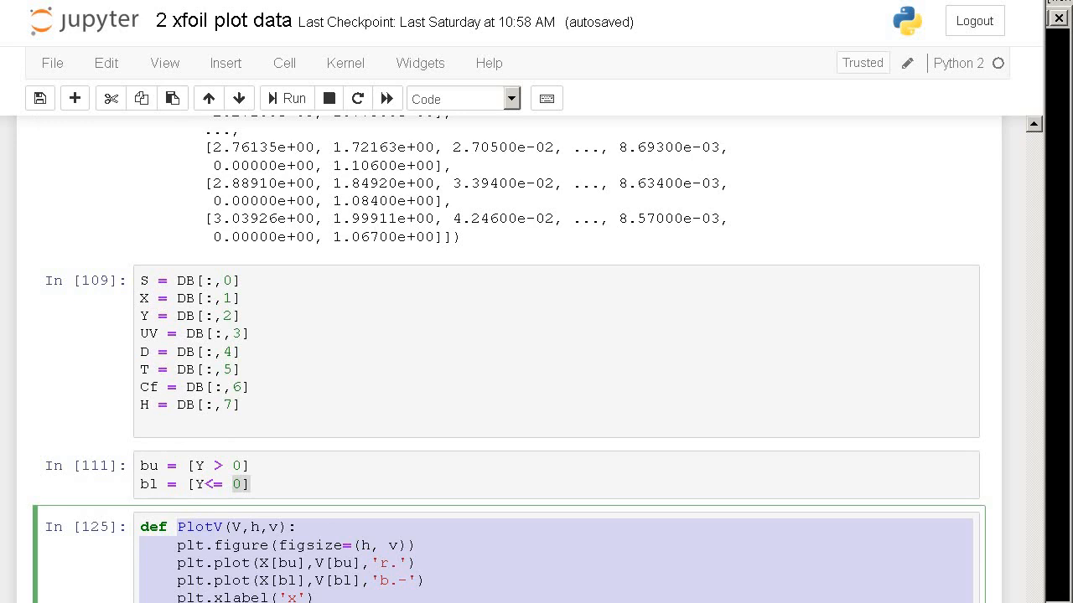
Switch to XFOIL to view the NACA 0012 pressure and boundary-layer plot, and return to the notebook's PlotV definition in Jupyter
key("alt+Tab")
key("alt+Tab")
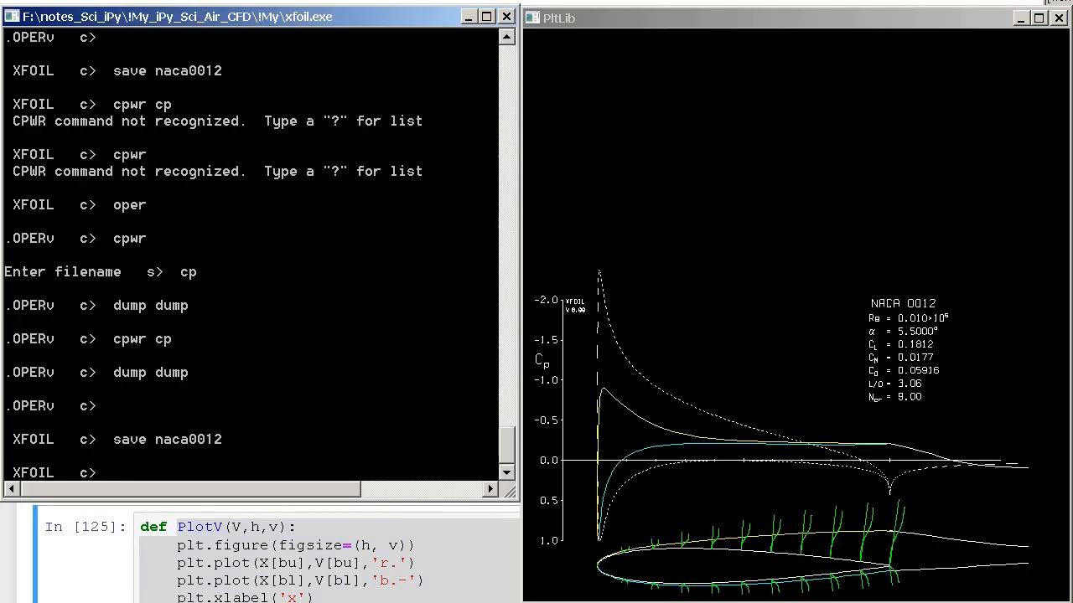
left_click(533, 220)
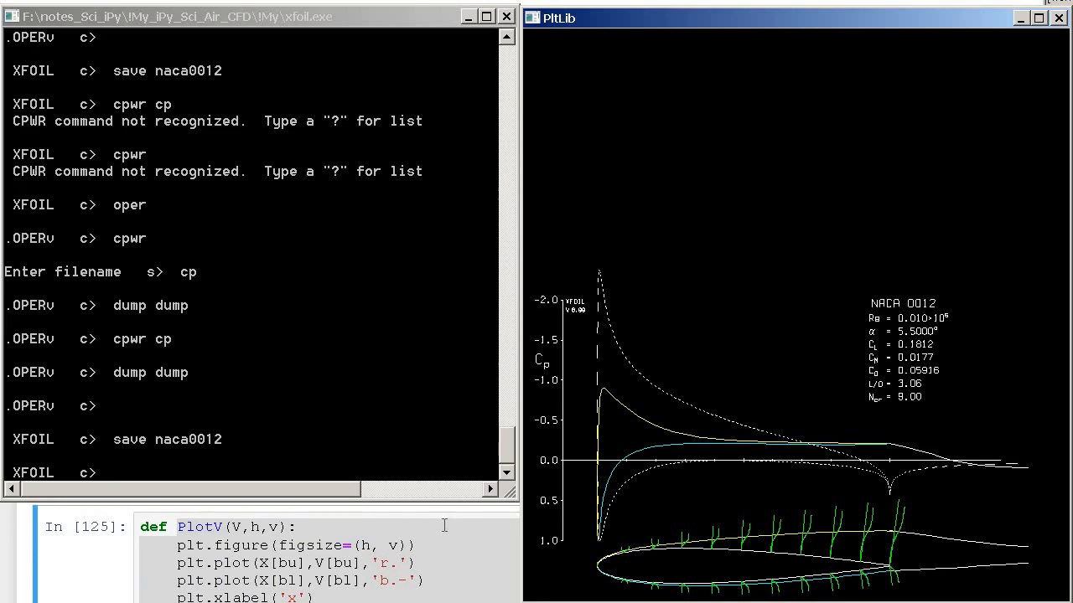
key("alt+Tab")
scroll(443, 577, "down", 4)
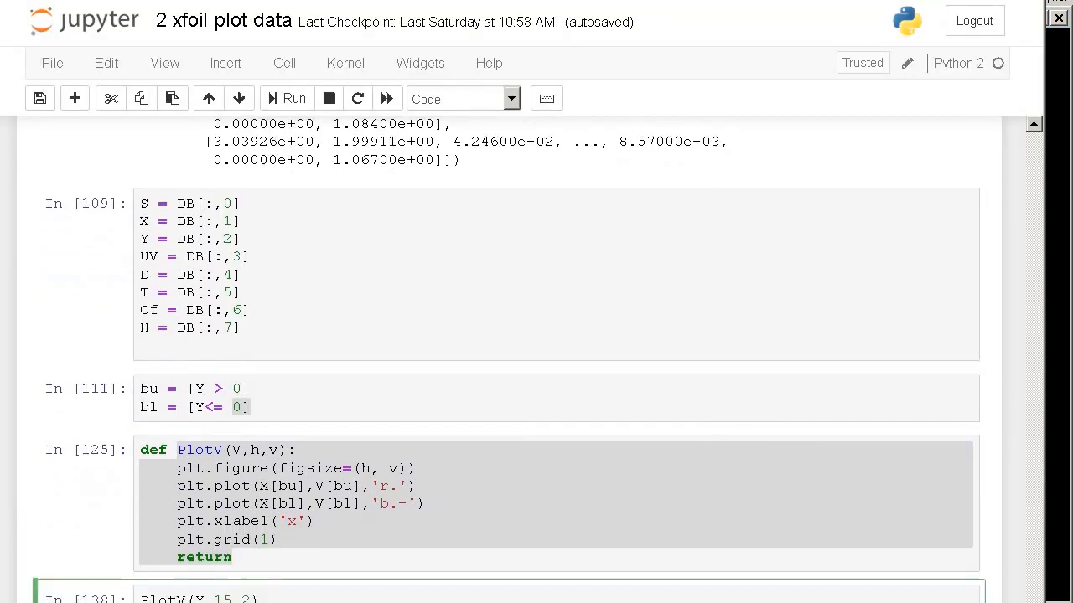